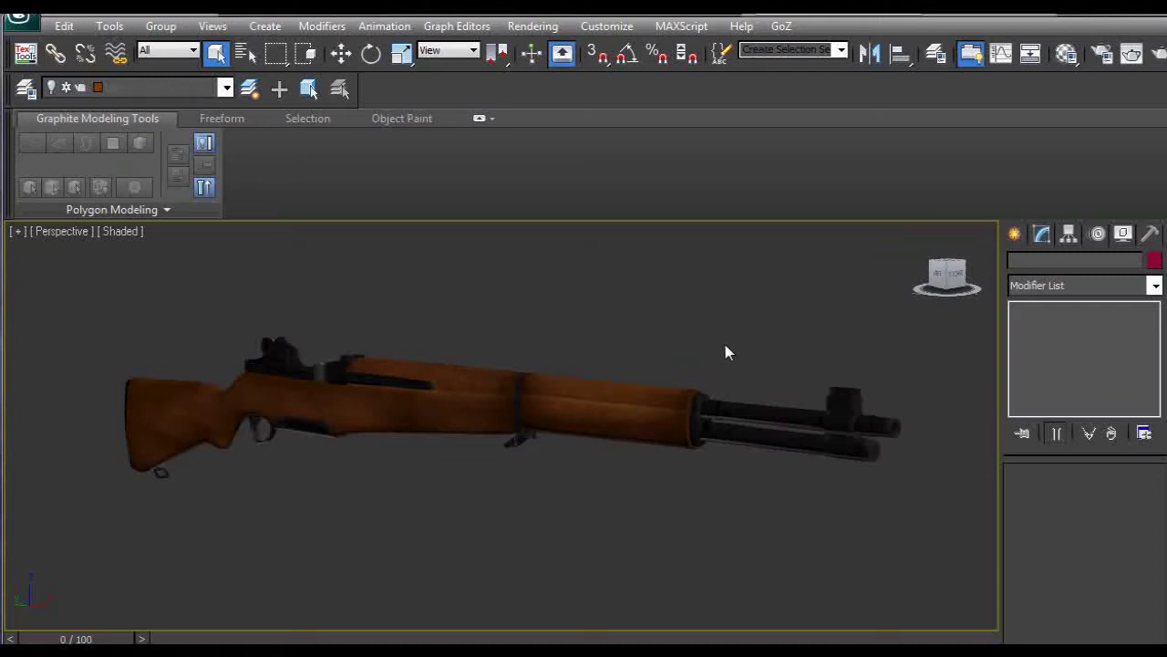
Step: Select the rifle's wooden stock and compare its Editable Poly base mesh with the TurboSmooth result, focusing on the front handguard
{"action": "left_click", "coordinate": [696, 397]}
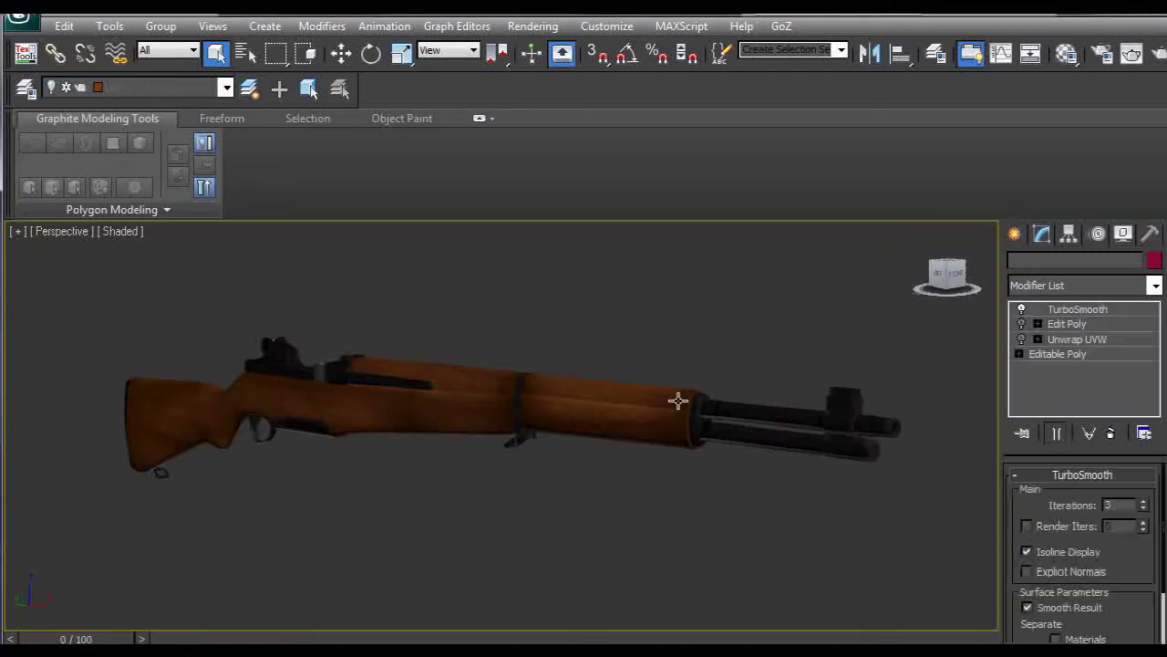
{"action": "left_click", "coordinate": [1038, 354]}
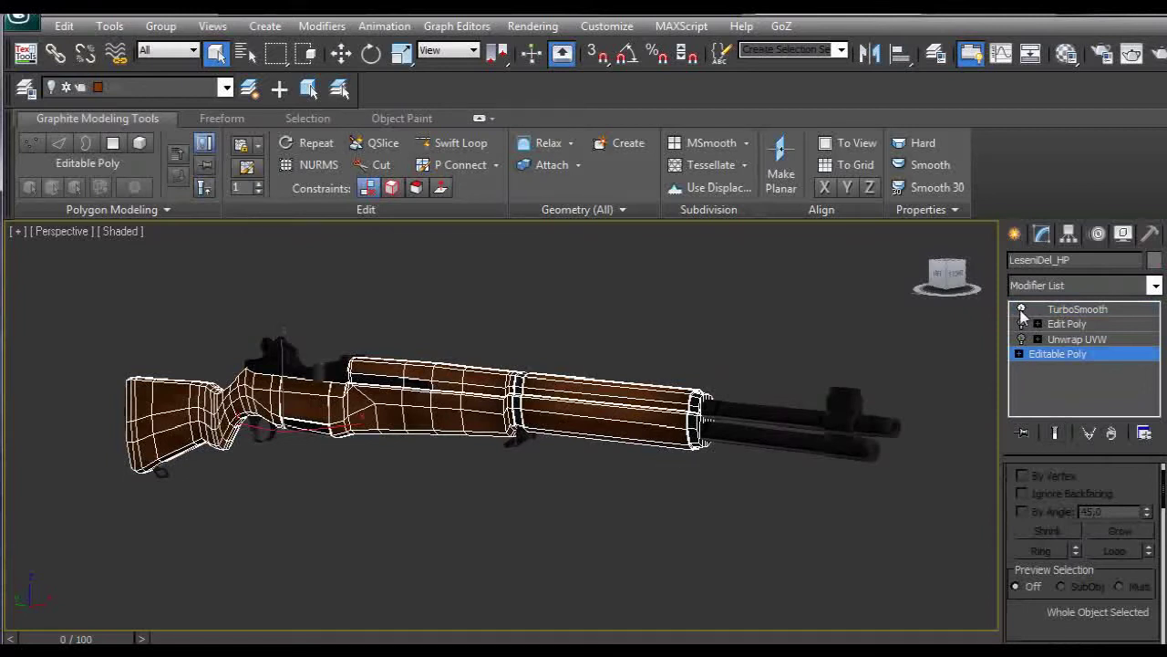
{"action": "left_click", "coordinate": [1077, 309]}
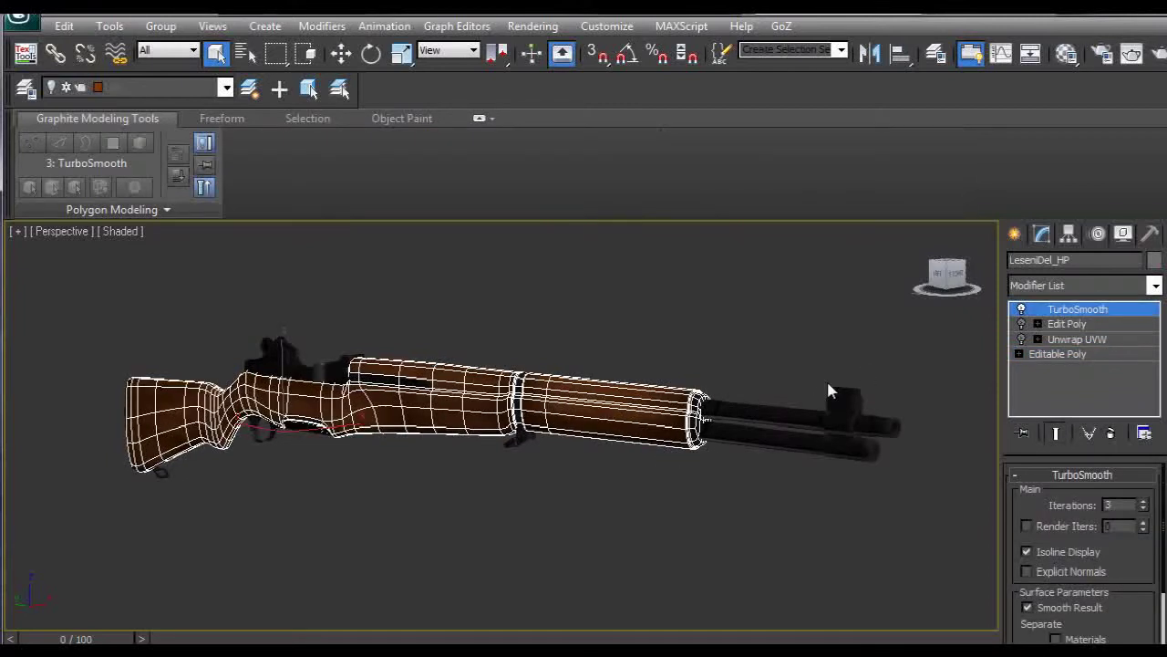
{"action": "scroll", "coordinate": [834, 388], "scroll_direction": "up", "scroll_amount": 3}
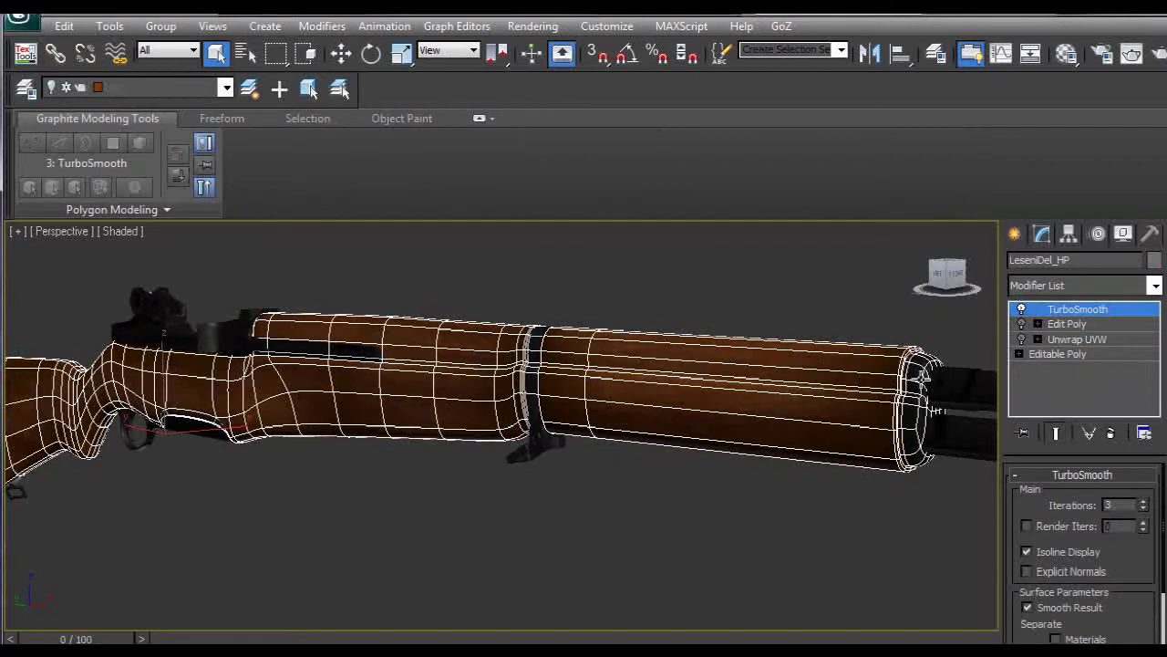
{"action": "middle_click_drag", "start_coordinate": [919, 378], "coordinate": [705, 400]}
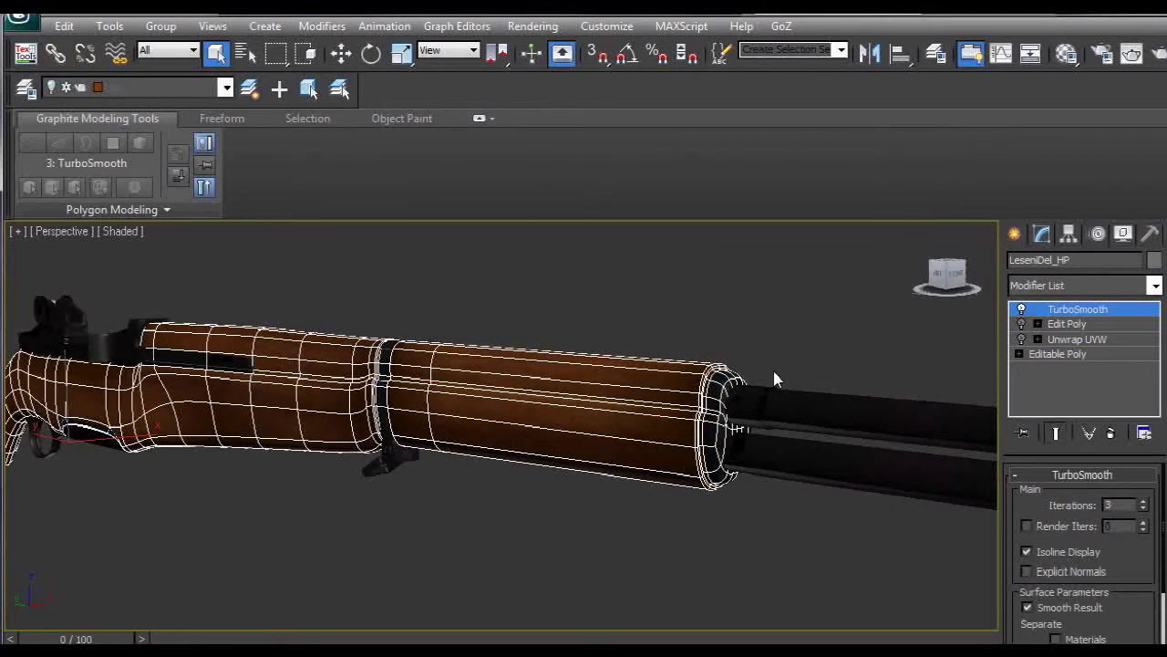
{"action": "scroll", "coordinate": [775, 404], "scroll_direction": "up", "scroll_amount": 3}
{"action": "middle_click_drag", "start_coordinate": [779, 403], "coordinate": [737, 411]}
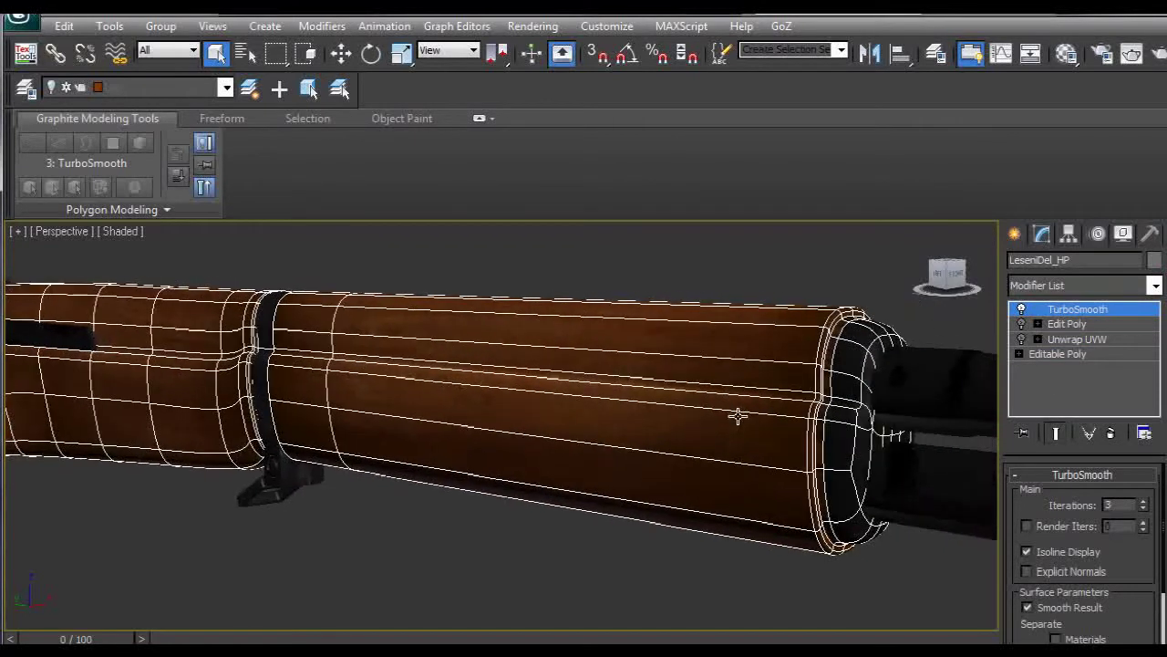
Step: Check the crease setting of an edge at the handguard's front end in the Editable Poly base and return to the TurboSmooth level
{"action": "left_click", "coordinate": [1060, 357]}
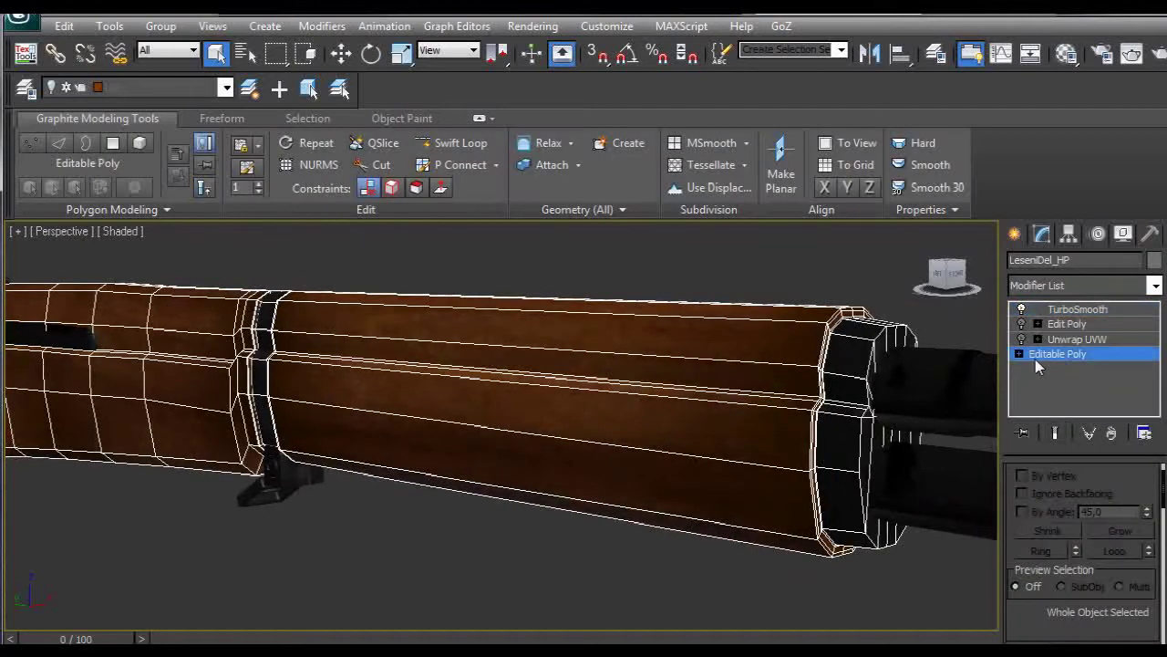
{"action": "key", "text": "2"}
{"action": "left_click", "coordinate": [784, 341]}
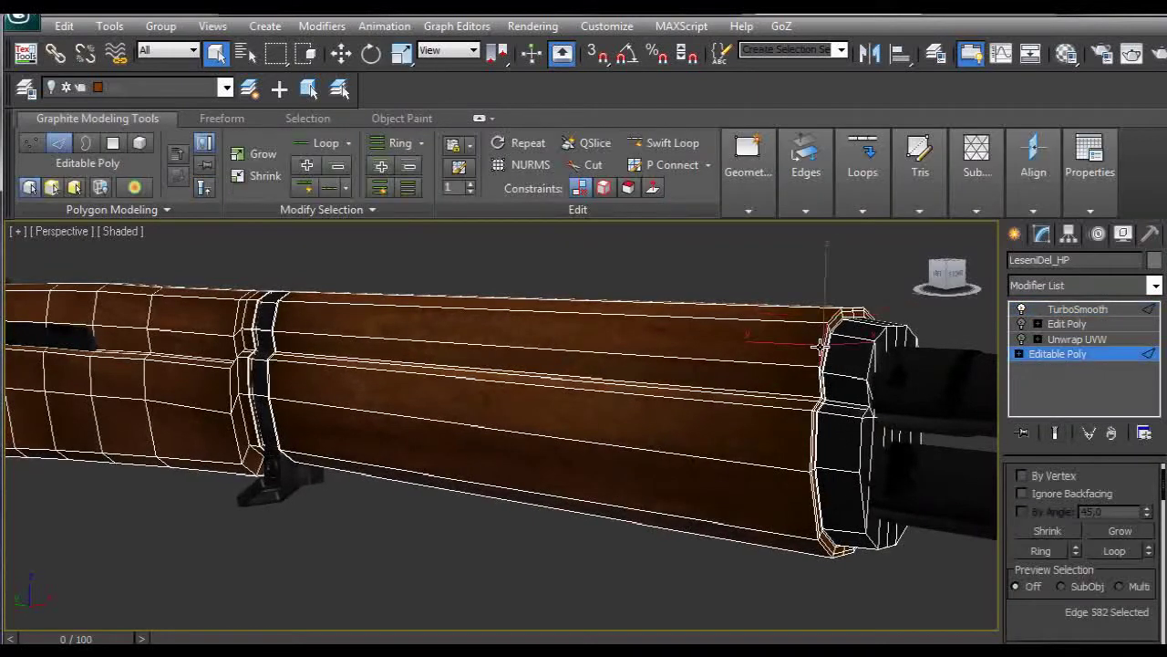
{"action": "left_click_drag", "start_coordinate": [1163, 500], "coordinate": [1162, 542]}
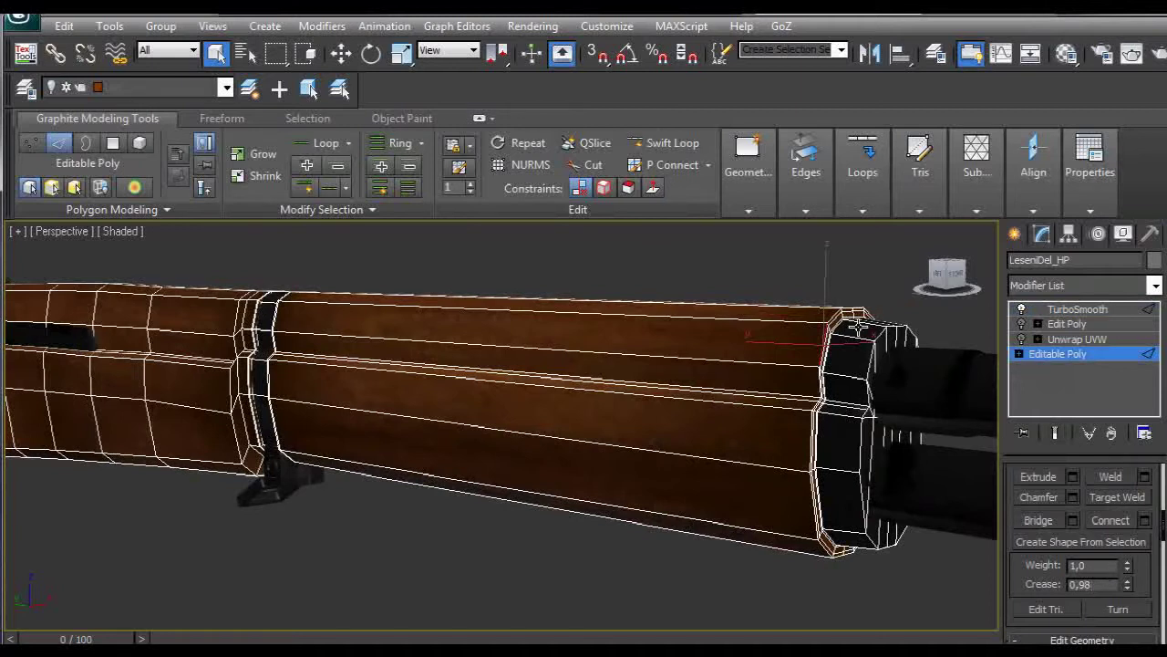
{"action": "left_click", "coordinate": [1068, 358]}
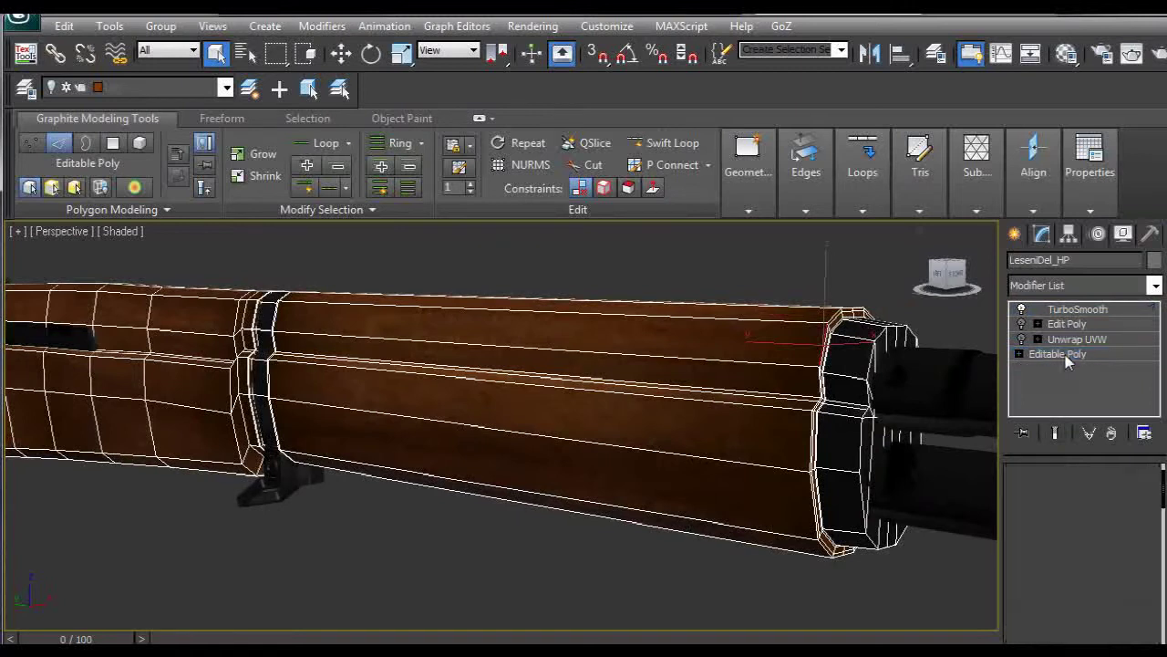
{"action": "left_click", "coordinate": [1068, 310]}
{"action": "scroll", "coordinate": [873, 352], "scroll_direction": "down", "scroll_amount": 3}
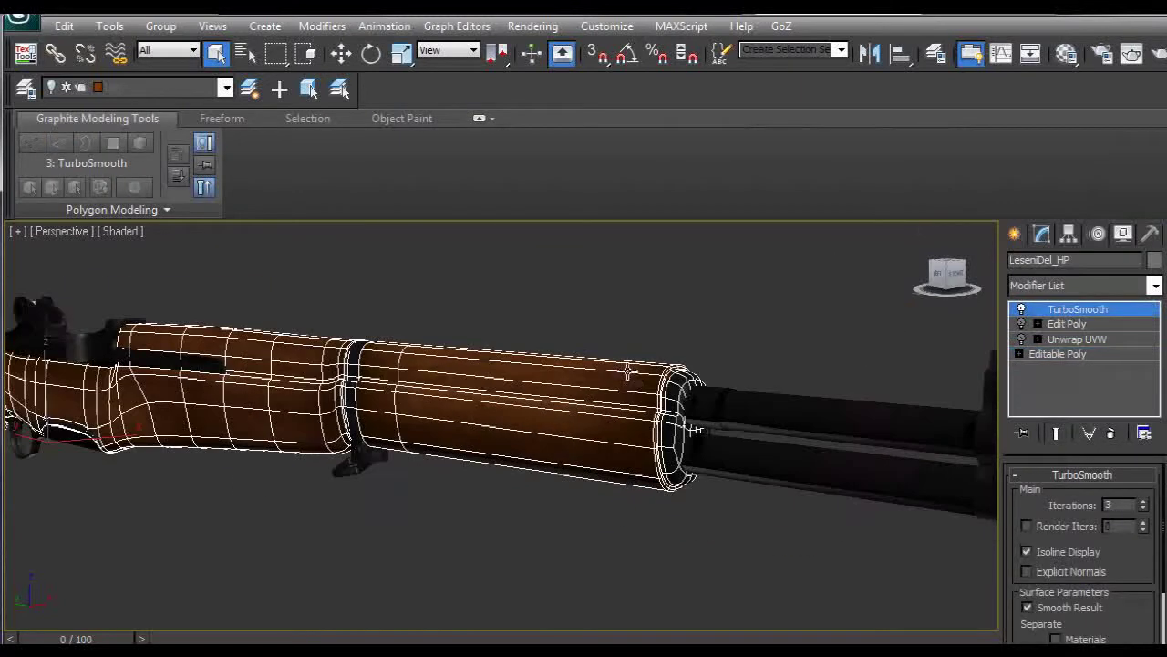
{"action": "middle_click_drag", "start_coordinate": [628, 369], "coordinate": [700, 337], "text": "alt"}
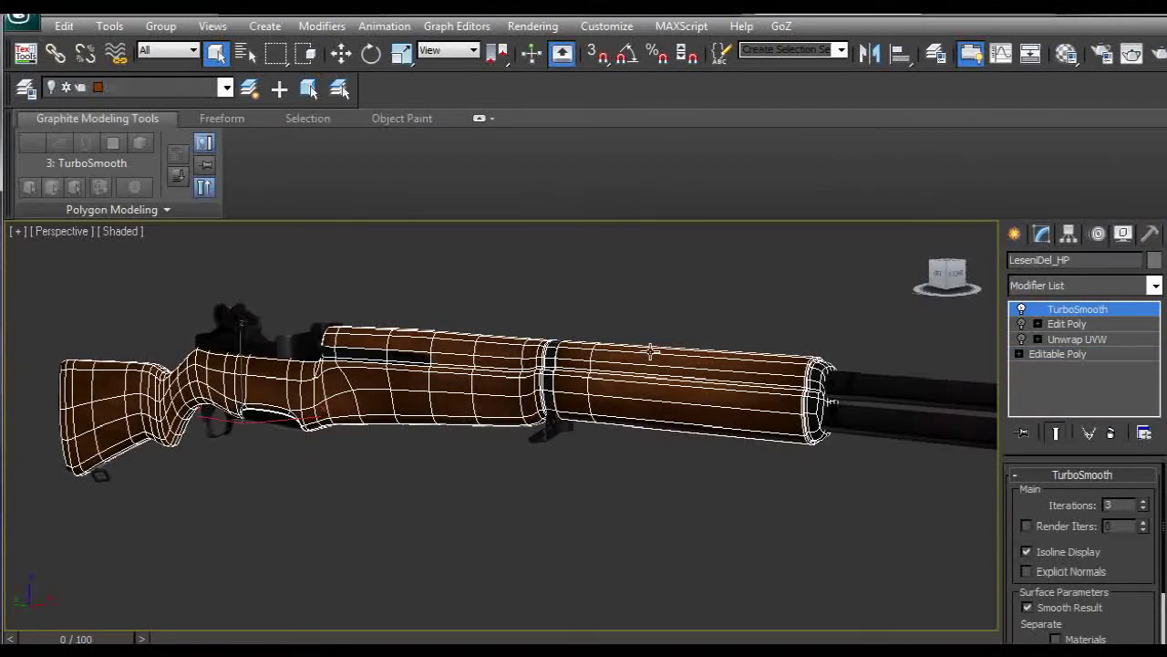
Step: Apply a material with a Checker diffuse map tiled 20 by 20 to the stock and show the map in the viewport
{"action": "key", "text": "m"}
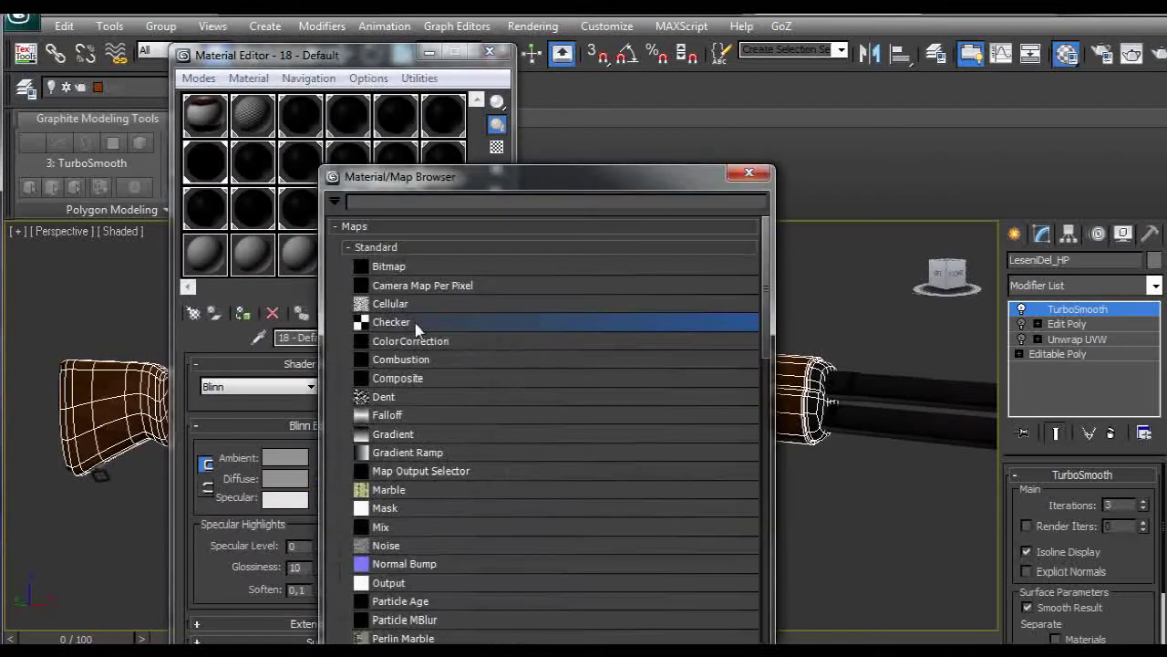
{"action": "double_click", "coordinate": [416, 328]}
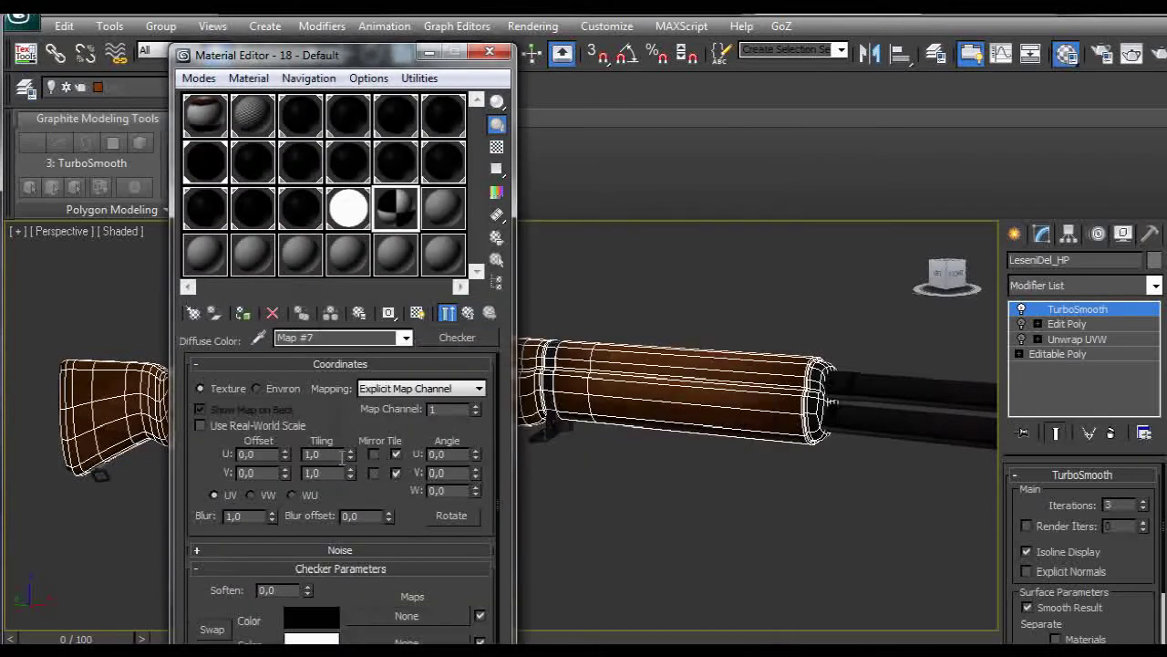
{"action": "left_click_drag", "start_coordinate": [324, 454], "coordinate": [257, 436]}
{"action": "type", "text": "20"}
{"action": "key", "text": "Tab"}
{"action": "type", "text": "20"}
{"action": "key", "text": "Return"}
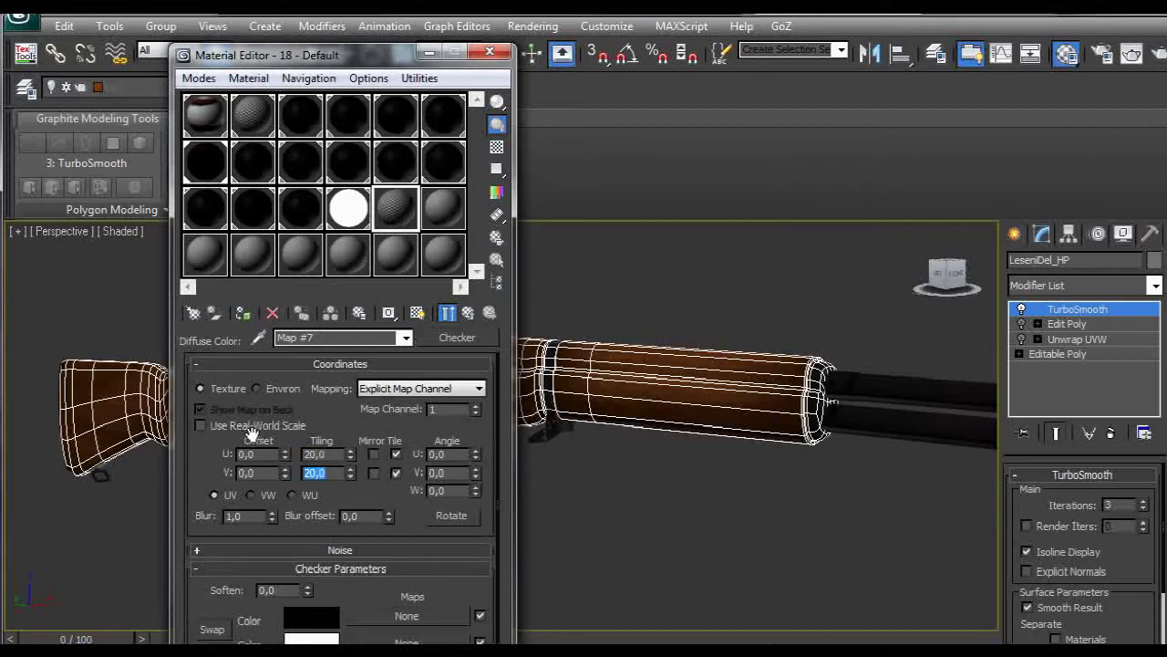
{"action": "left_click", "coordinate": [417, 313]}
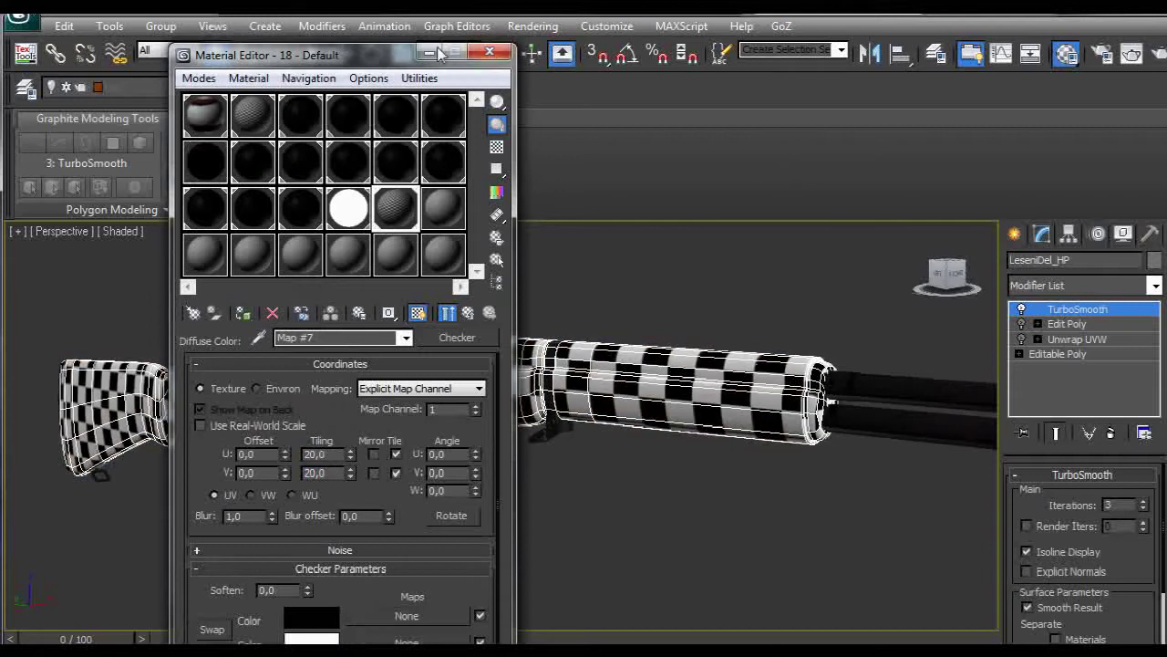
{"action": "left_click", "coordinate": [490, 53]}
Step: Examine the checker pattern along the smoothed handguard and around its front end for texture distortion
{"action": "middle_click_drag", "start_coordinate": [729, 351], "coordinate": [632, 322], "text": "alt"}
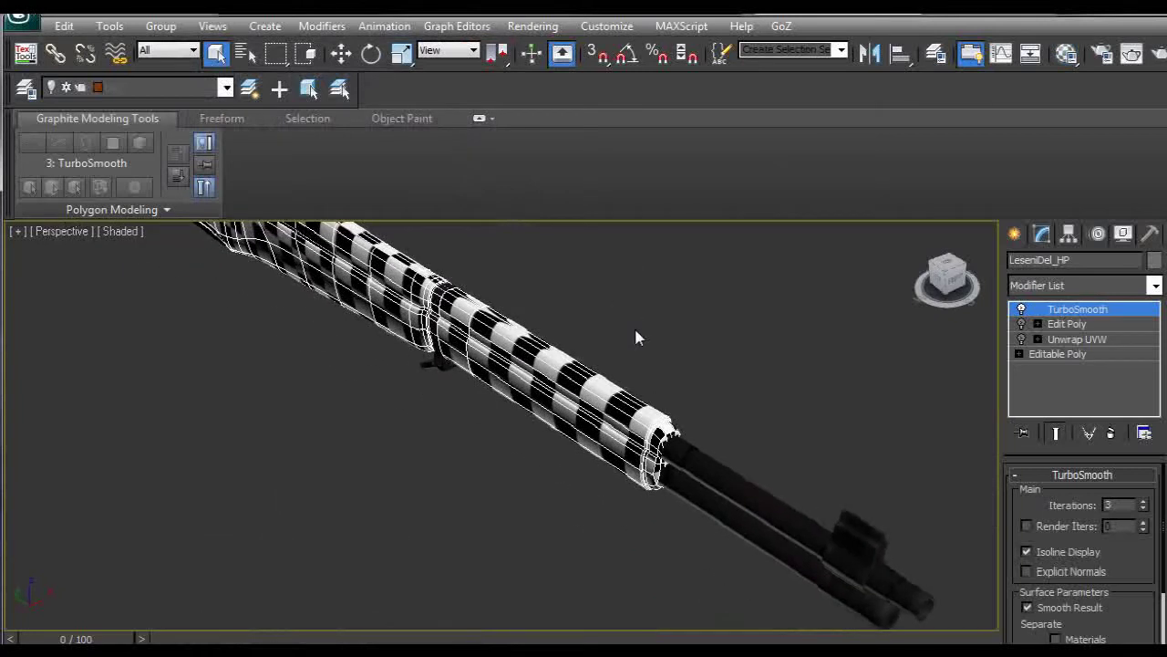
{"action": "scroll", "coordinate": [634, 275], "scroll_direction": "up", "scroll_amount": 2}
{"action": "middle_click_drag", "start_coordinate": [633, 275], "coordinate": [662, 354]}
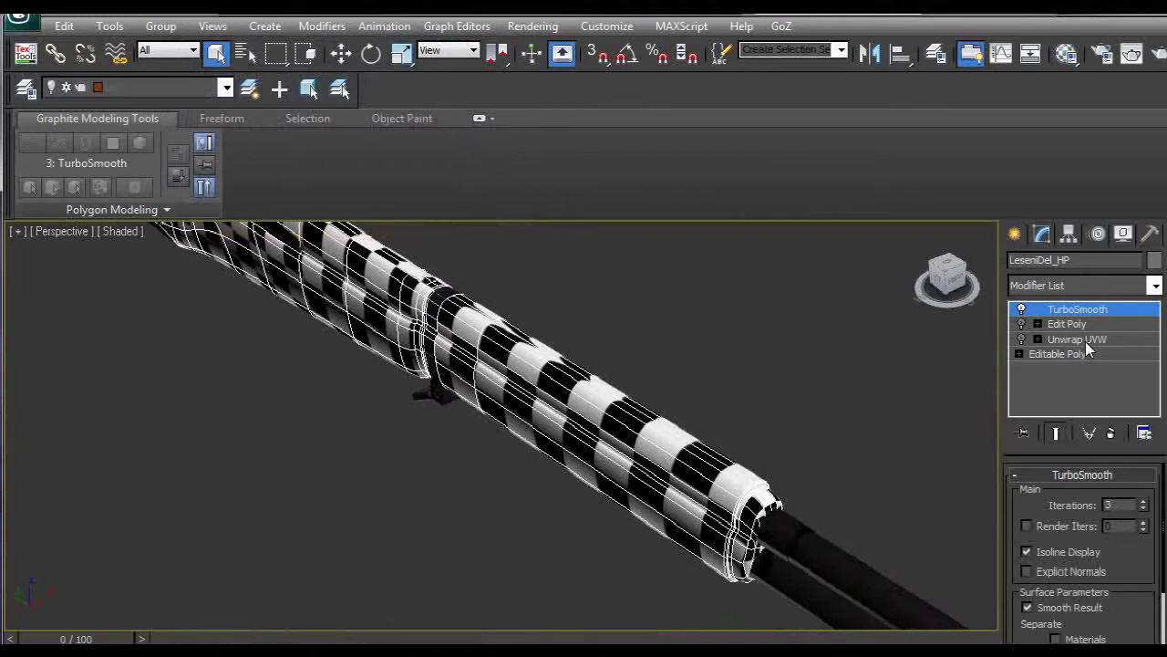
{"action": "middle_click_drag", "start_coordinate": [569, 323], "coordinate": [611, 346], "text": "alt"}
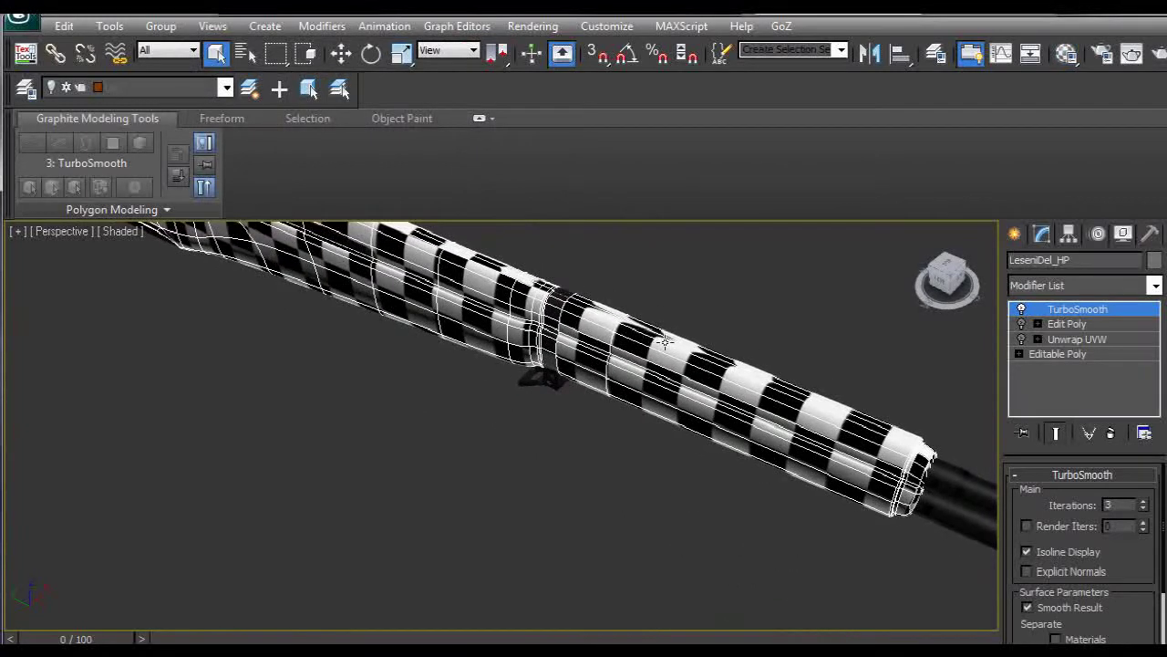
{"action": "middle_click_drag", "start_coordinate": [802, 407], "coordinate": [742, 441], "text": "alt"}
{"action": "scroll", "coordinate": [742, 441], "scroll_direction": "up", "scroll_amount": 3}
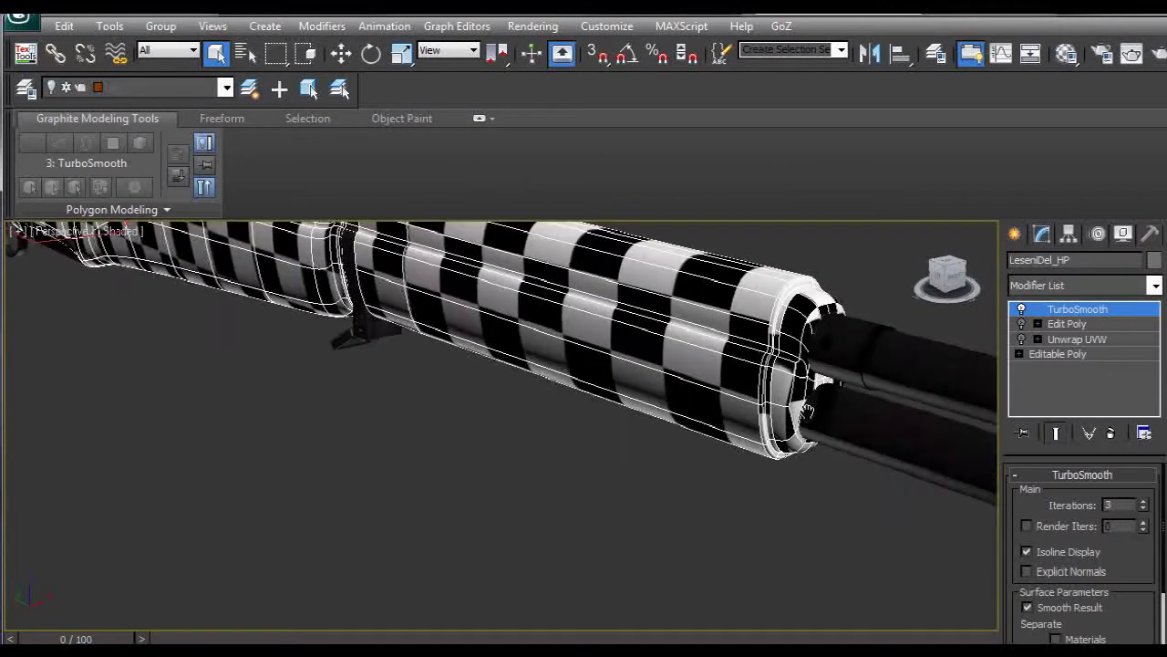
{"action": "middle_click_drag", "start_coordinate": [823, 383], "coordinate": [421, 426]}
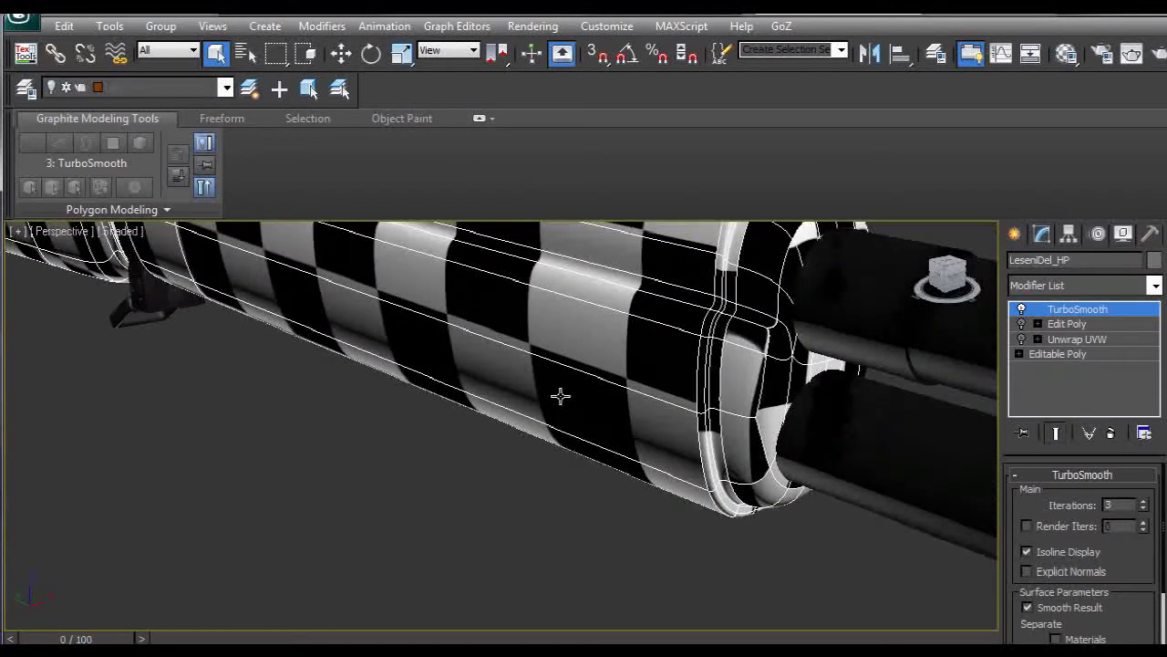
{"action": "middle_click_drag", "start_coordinate": [730, 396], "coordinate": [733, 425], "text": "alt"}
Step: Toggle TurboSmooth off and on to compare the checker pattern at the handguard's front end
{"action": "left_click", "coordinate": [1021, 309]}
{"action": "left_click", "coordinate": [1021, 309]}
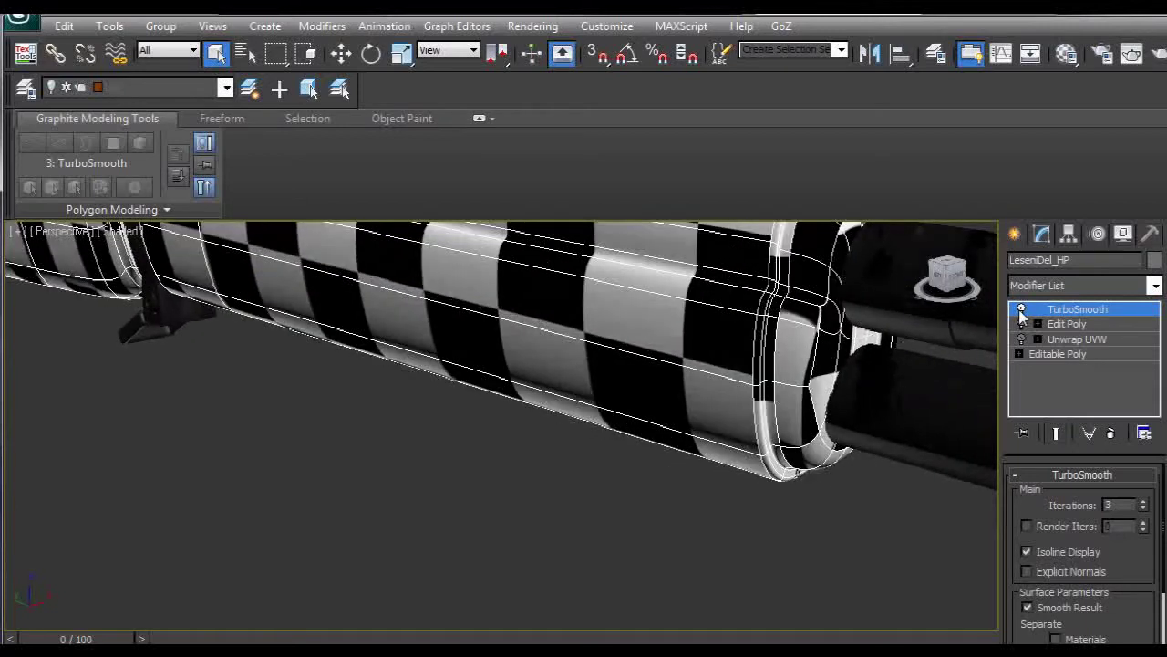
{"action": "left_click", "coordinate": [1021, 309]}
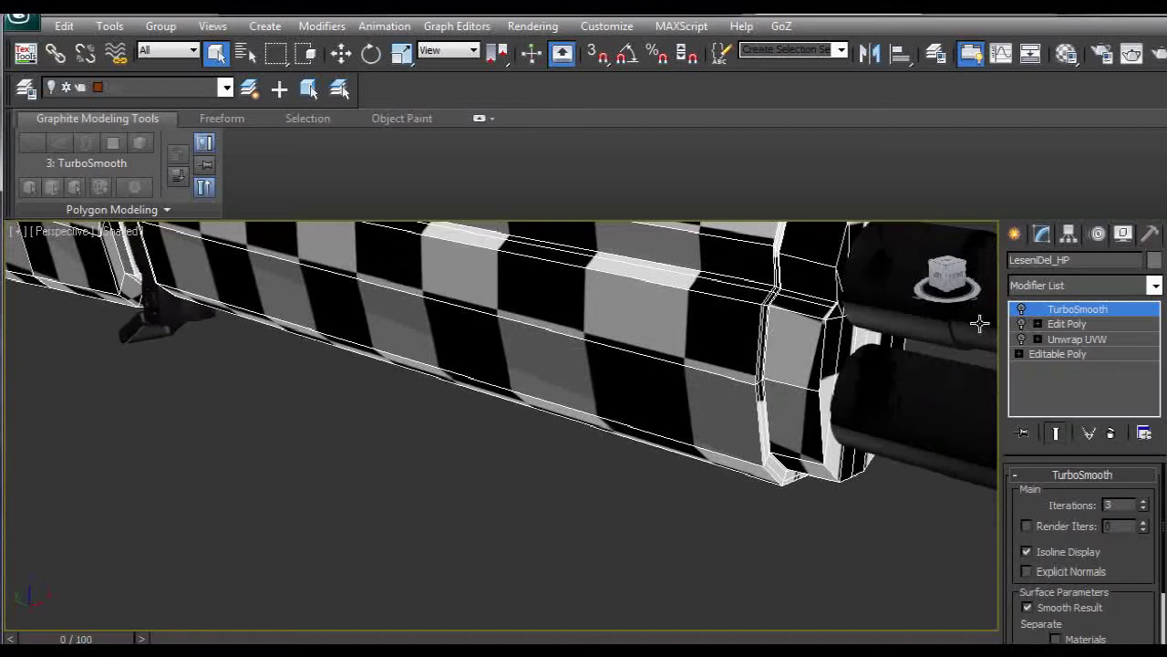
{"action": "left_click", "coordinate": [1022, 310]}
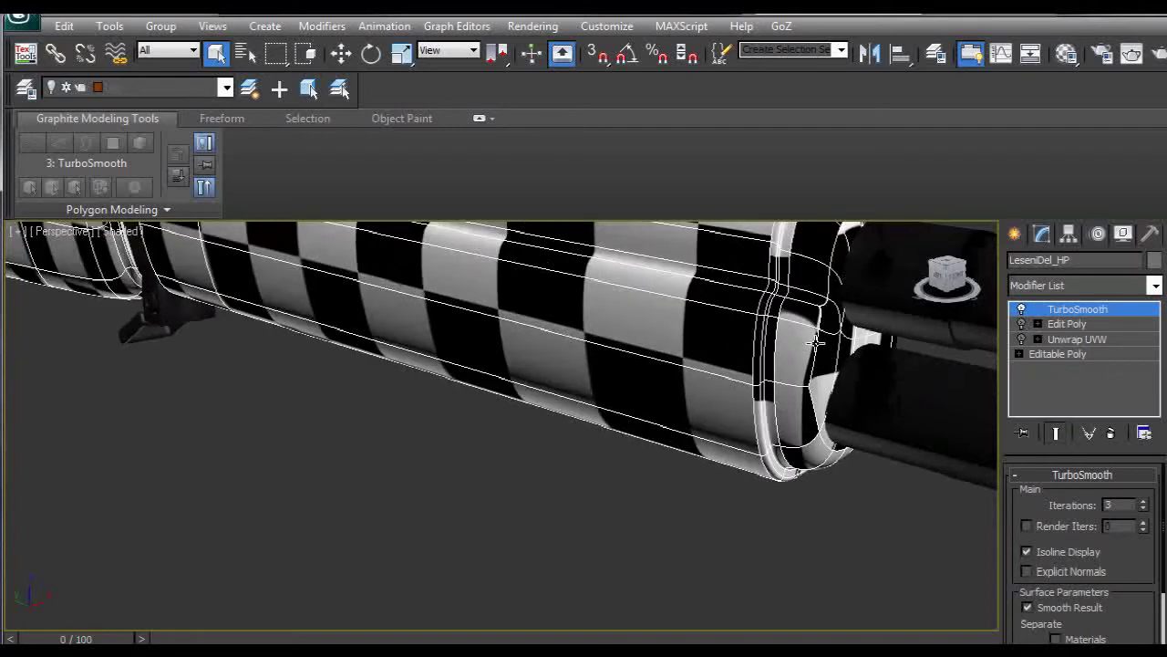
Step: Turn off TurboSmooth and examine the checker pattern along the unsmoothed stock and handguard
{"action": "left_click", "coordinate": [1021, 309]}
{"action": "scroll", "coordinate": [790, 309], "scroll_direction": "down", "scroll_amount": 3}
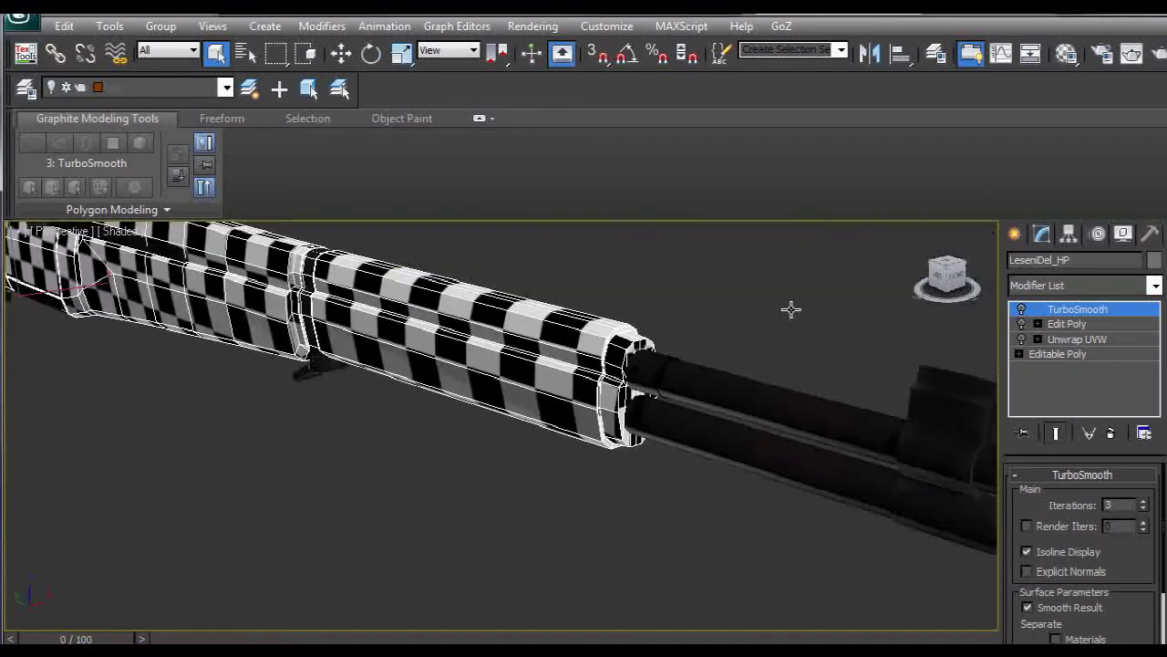
{"action": "middle_click_drag", "start_coordinate": [543, 333], "coordinate": [545, 384], "text": "alt"}
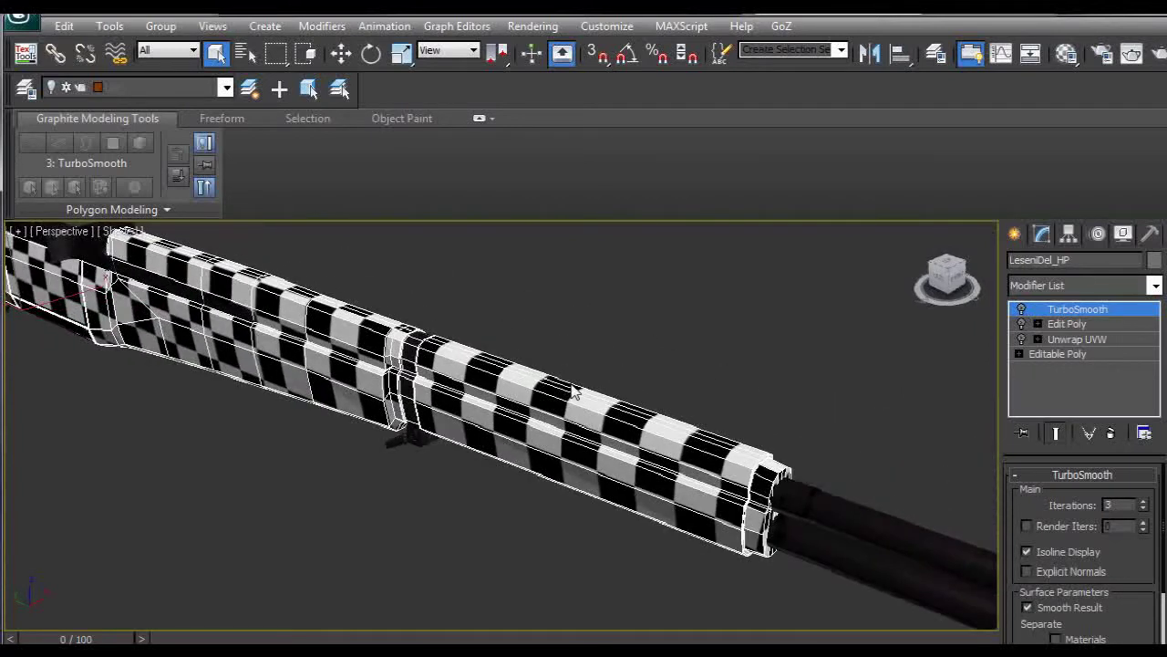
{"action": "scroll", "coordinate": [544, 383], "scroll_direction": "down", "scroll_amount": 4}
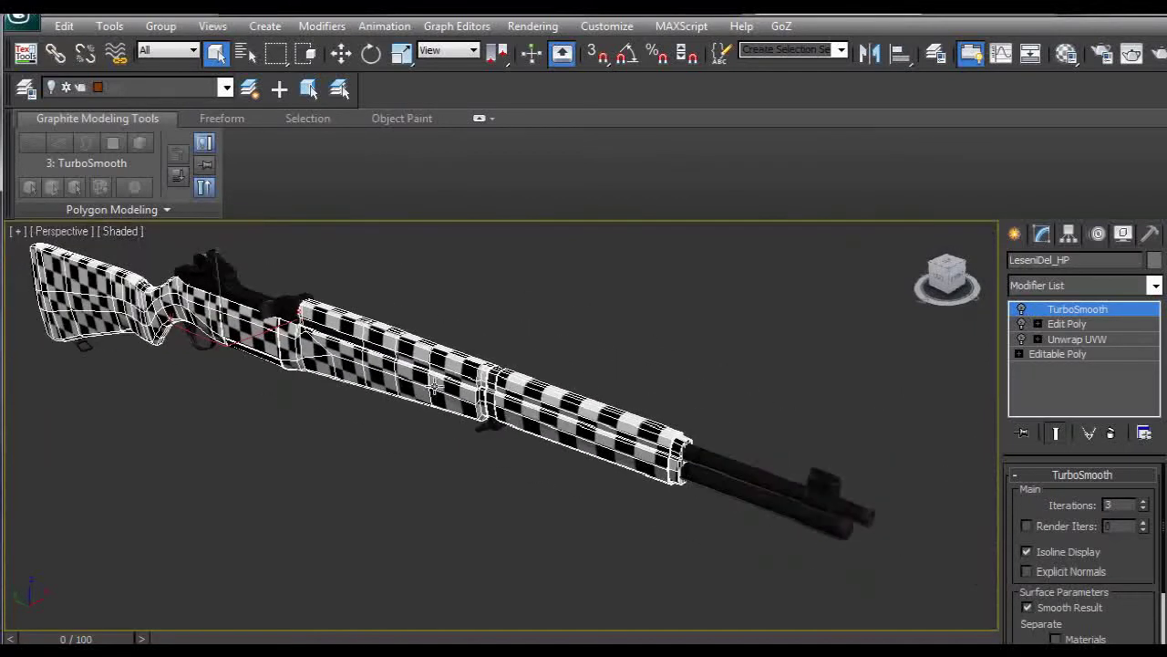
{"action": "scroll", "coordinate": [597, 363], "scroll_direction": "up", "scroll_amount": 3}
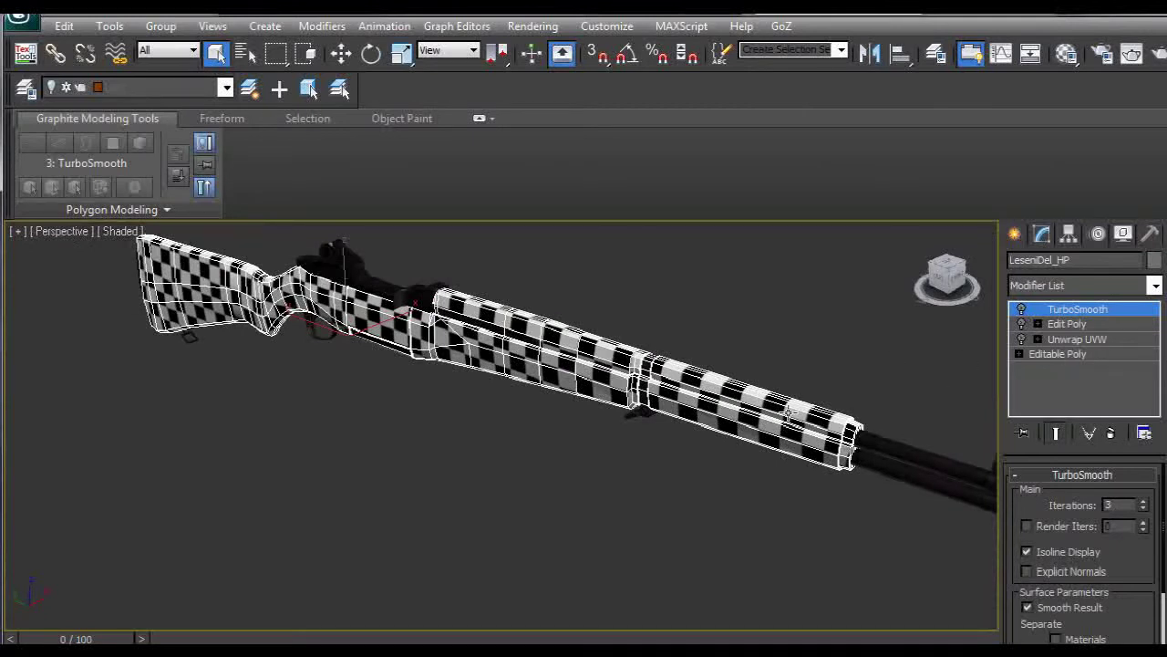
{"action": "scroll", "coordinate": [790, 412], "scroll_direction": "up", "scroll_amount": 4}
{"action": "scroll", "coordinate": [493, 434], "scroll_direction": "down", "scroll_amount": 2}
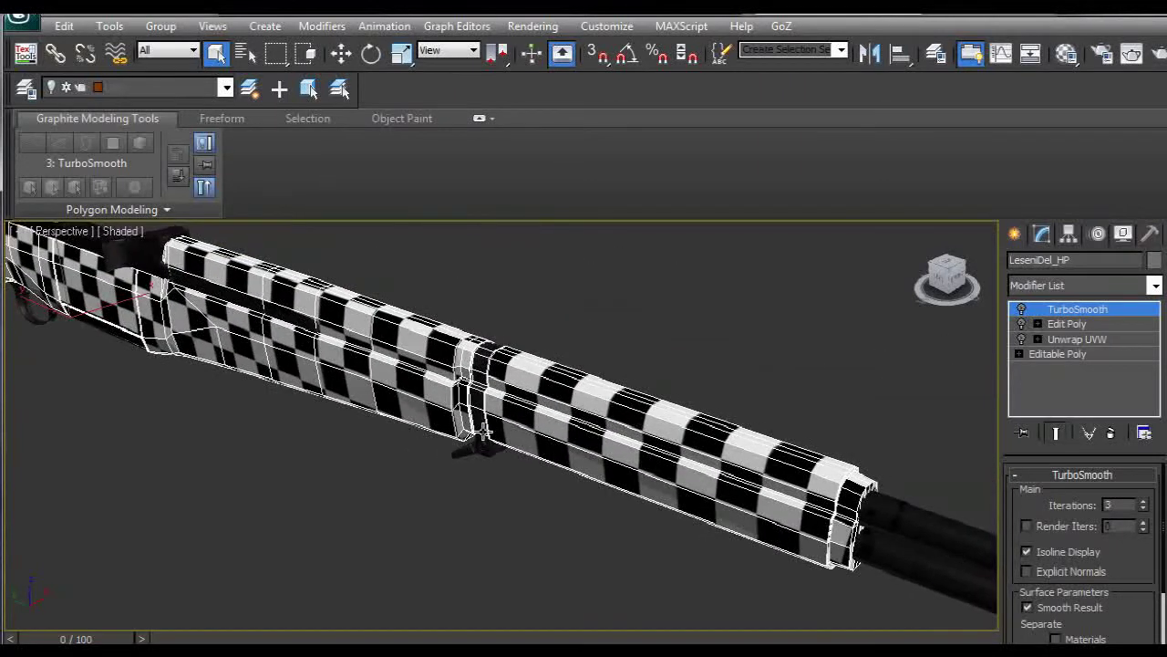
{"action": "scroll", "coordinate": [482, 423], "scroll_direction": "down", "scroll_amount": 2}
{"action": "scroll", "coordinate": [401, 406], "scroll_direction": "down", "scroll_amount": 1}
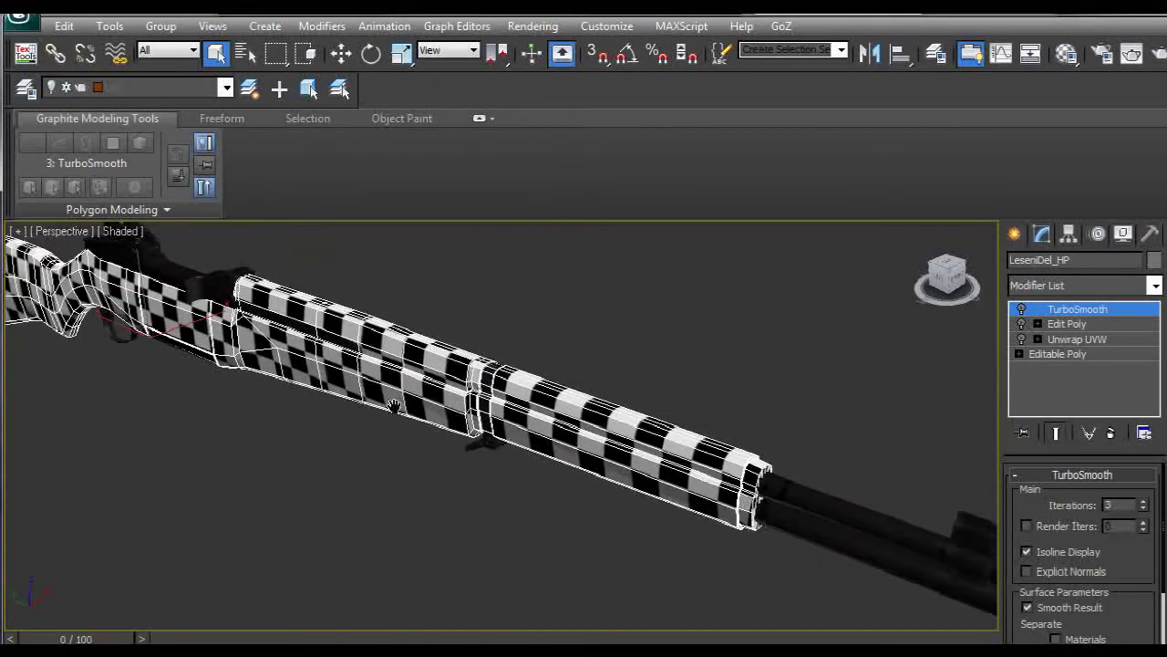
{"action": "middle_click_drag", "start_coordinate": [394, 404], "coordinate": [496, 421]}
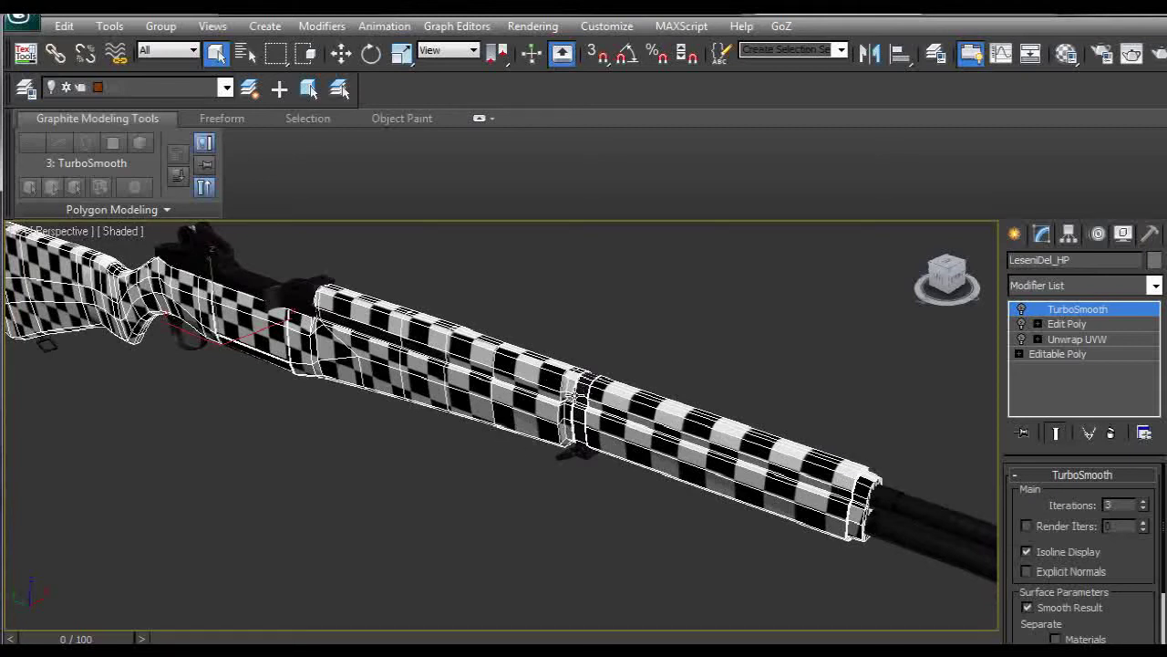
{"action": "scroll", "coordinate": [719, 396], "scroll_direction": "down", "scroll_amount": 2}
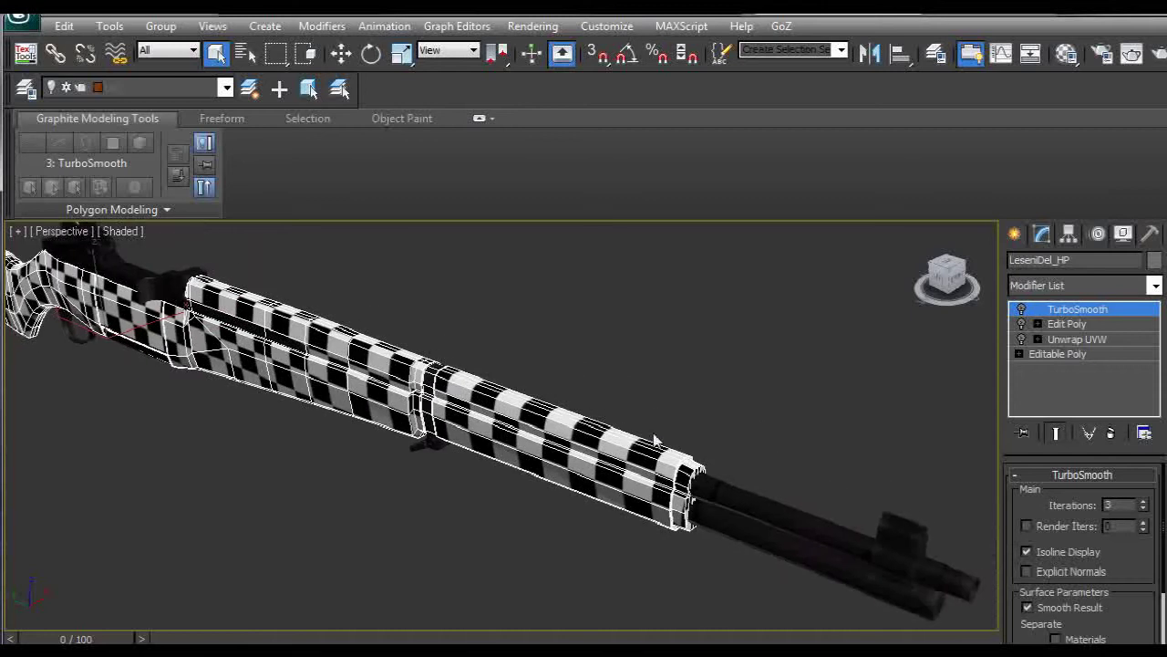
{"action": "scroll", "coordinate": [659, 441], "scroll_direction": "up", "scroll_amount": 4}
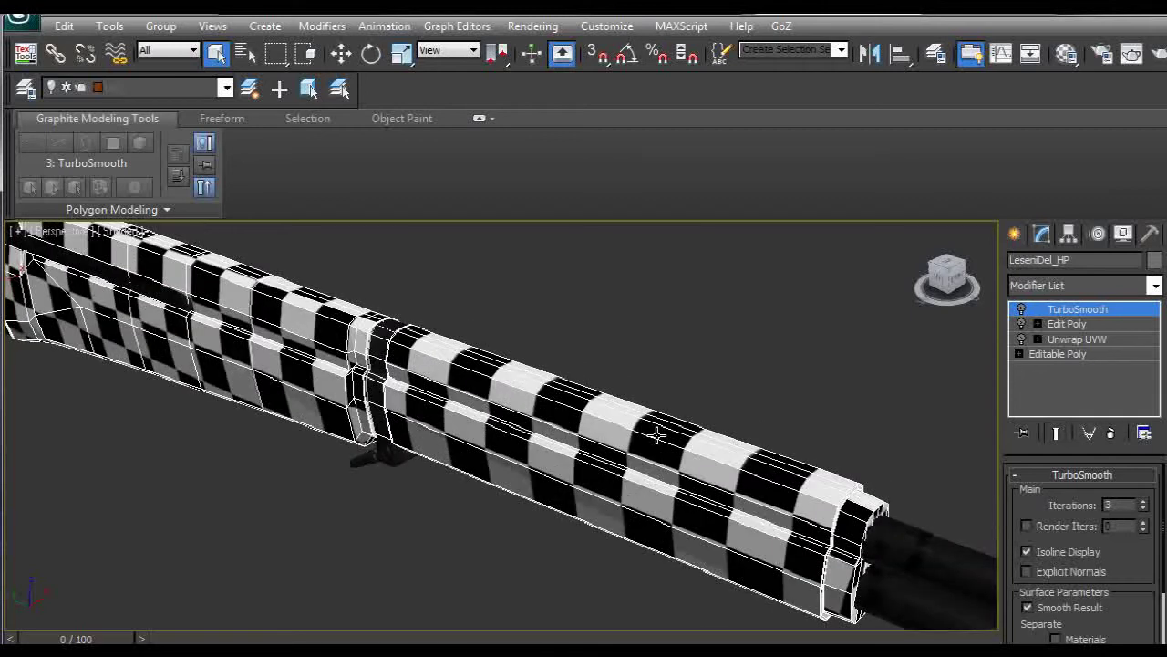
Step: Turn TurboSmooth back on and examine the checker pattern on top of the handguard
{"action": "left_click", "coordinate": [1021, 324]}
{"action": "middle_click_drag", "start_coordinate": [593, 343], "coordinate": [597, 362], "text": "alt"}
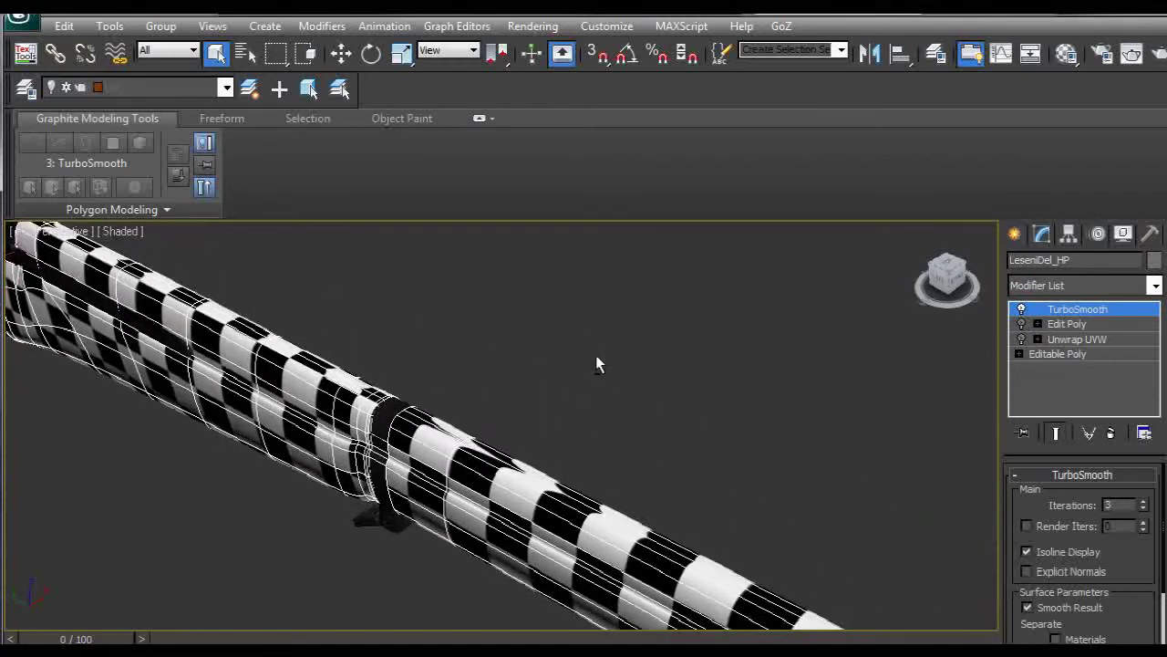
{"action": "middle_click_drag", "start_coordinate": [645, 412], "coordinate": [628, 348]}
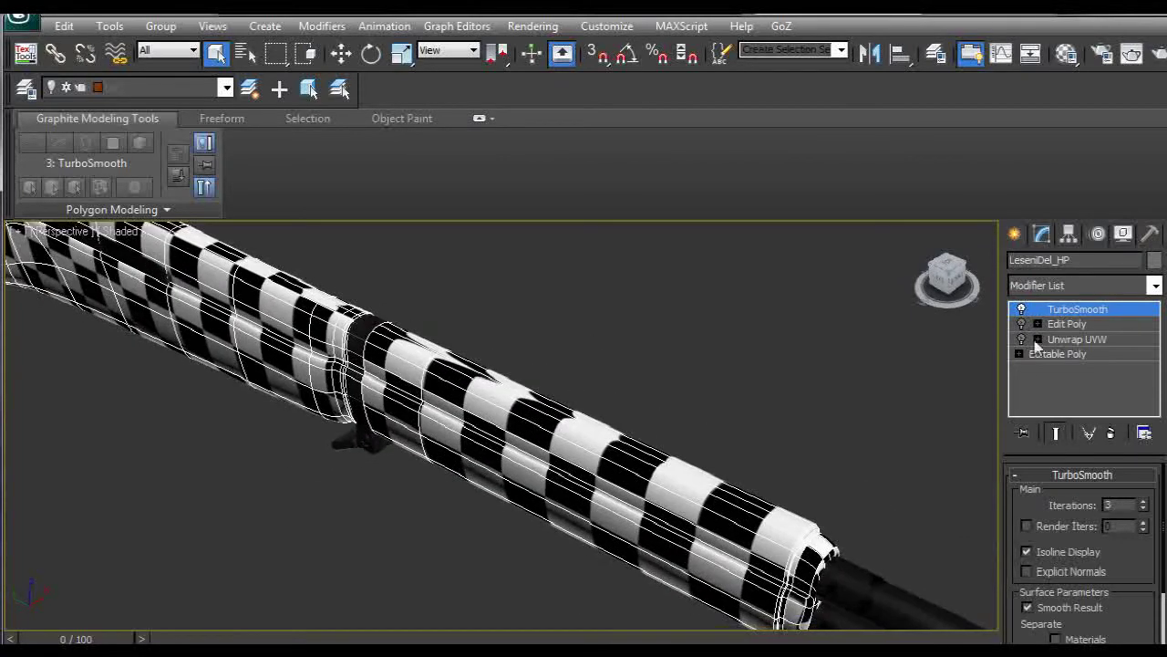
Step: Turn the Edit Poly modifier on and off beneath TurboSmooth to compare the checker pattern along the handguard
{"action": "left_click", "coordinate": [1062, 326]}
{"action": "middle_click_drag", "start_coordinate": [897, 384], "coordinate": [795, 319]}
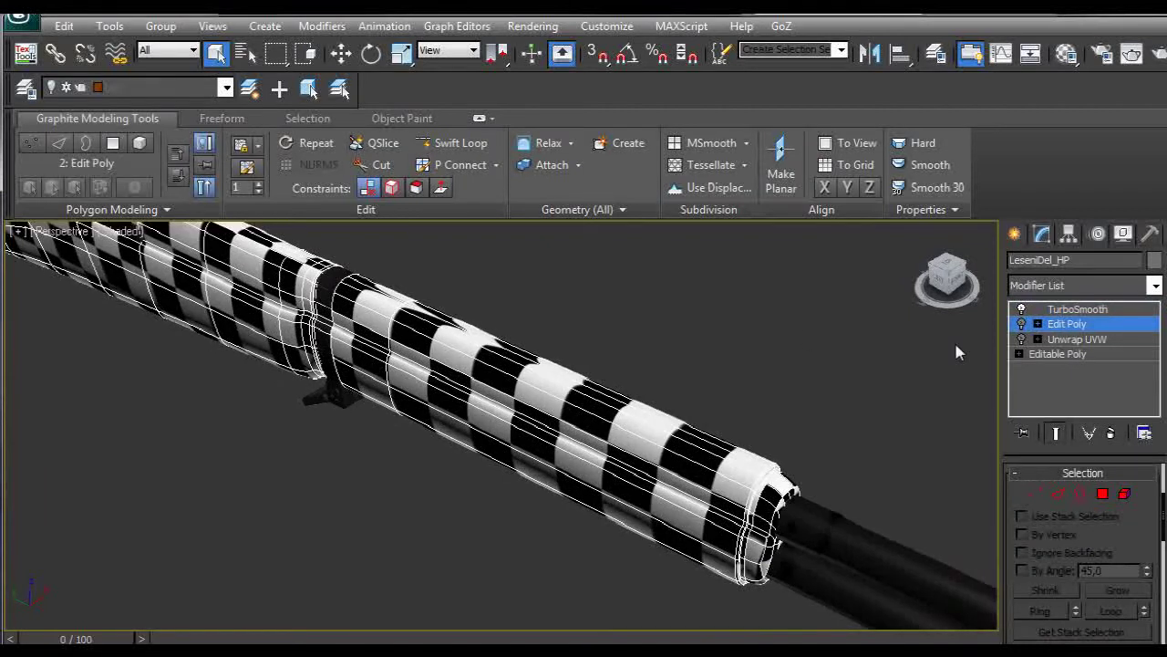
{"action": "left_click", "coordinate": [1021, 325]}
{"action": "middle_click_drag", "start_coordinate": [701, 447], "coordinate": [716, 565], "text": "alt"}
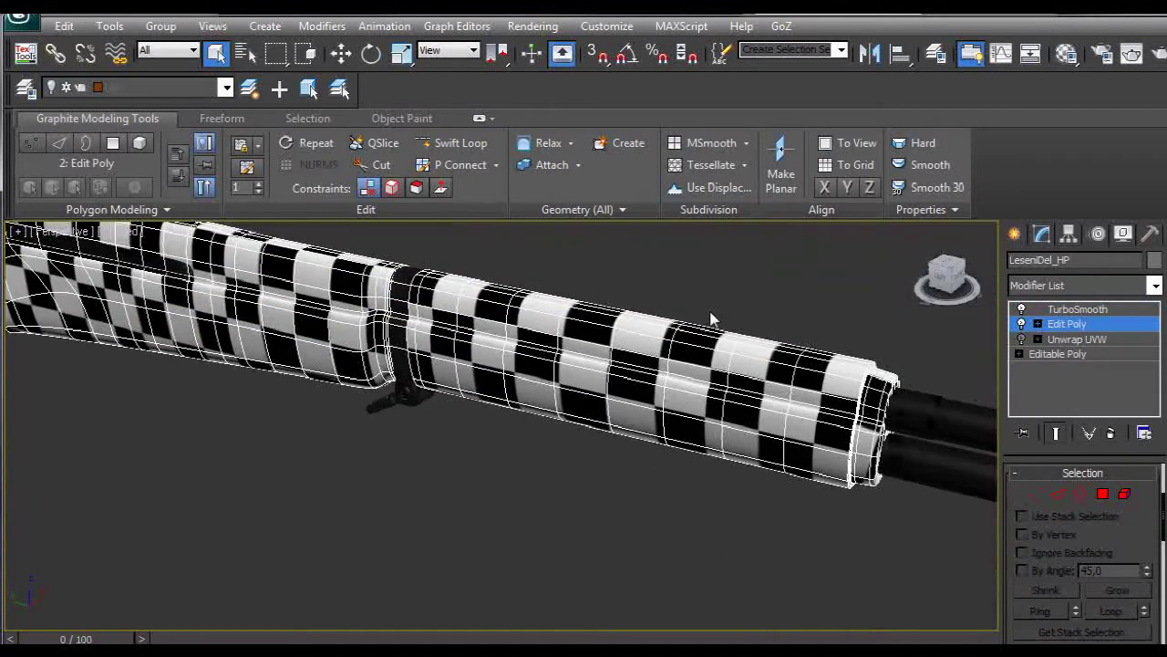
{"action": "middle_click_drag", "start_coordinate": [708, 318], "coordinate": [662, 357], "text": "alt"}
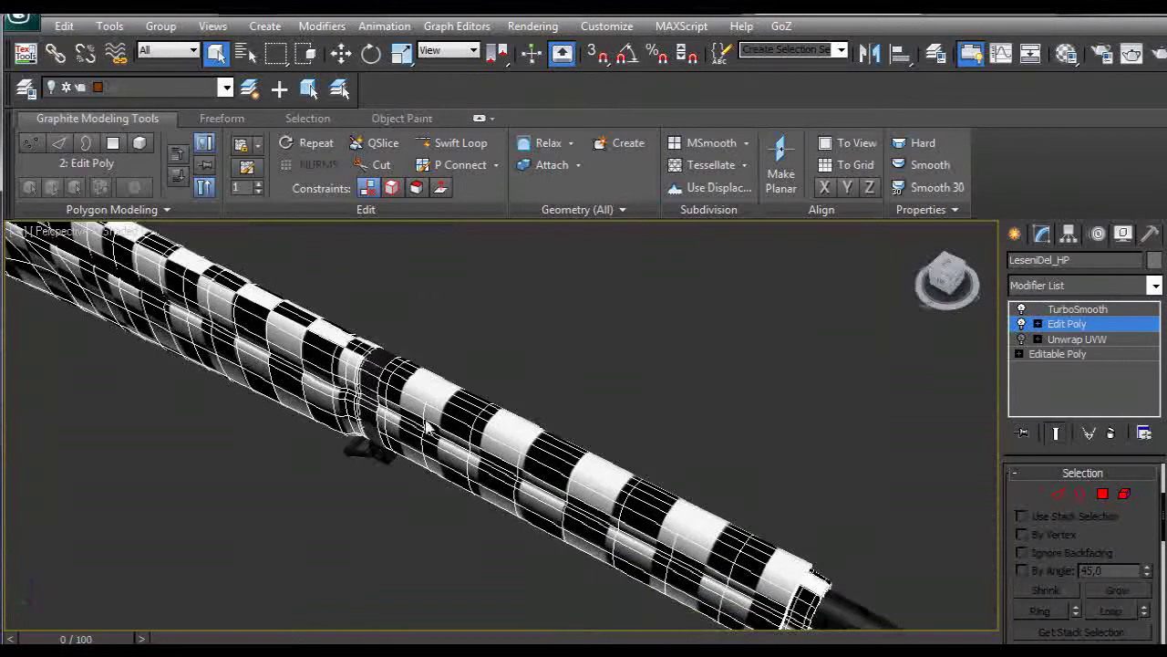
{"action": "left_click", "coordinate": [1021, 326]}
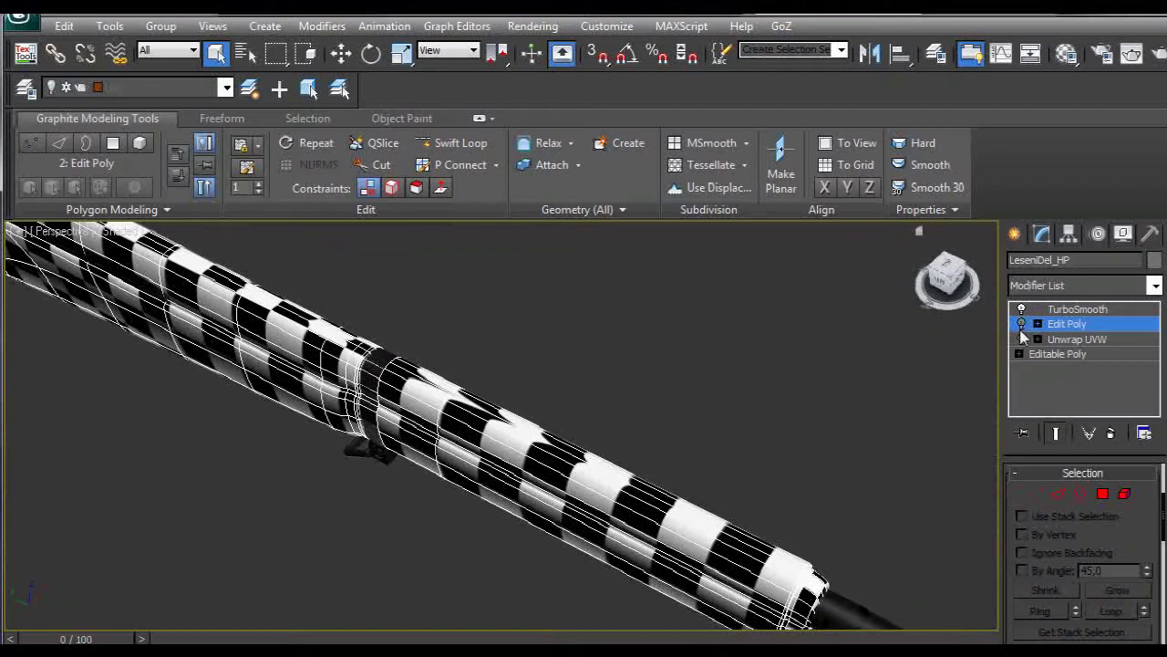
Step: Enable Edit Poly and select all its vertices to inspect the mesh density, leaving vertex level again
{"action": "key", "text": "1"}
{"action": "key", "text": "ctrl+a"}
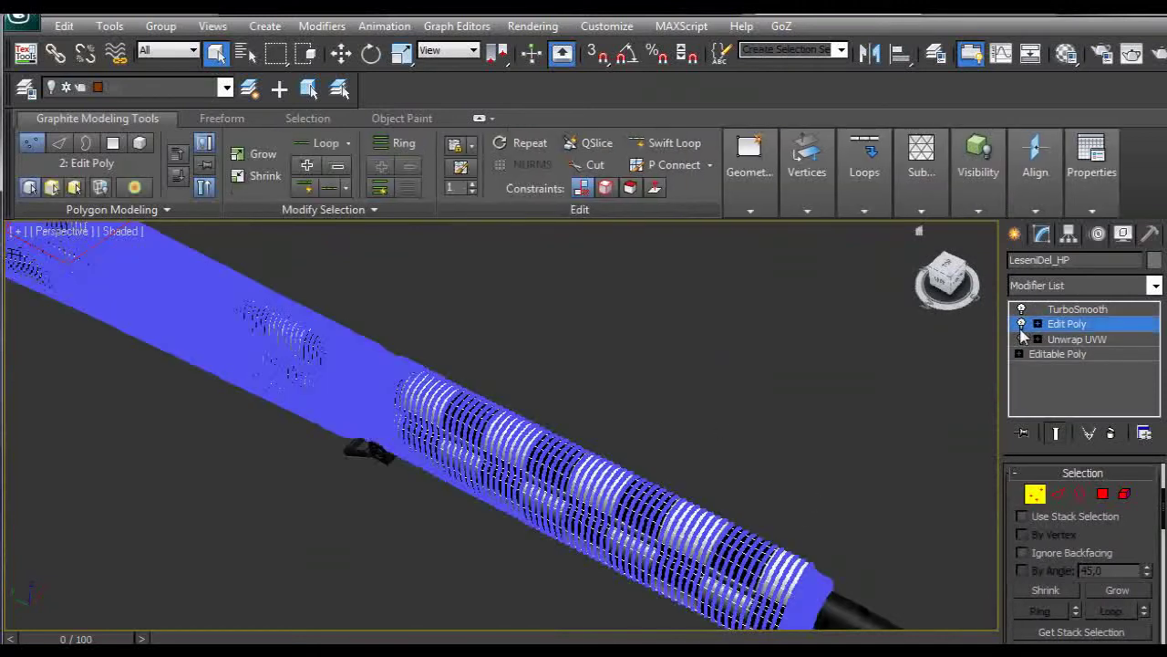
{"action": "left_click", "coordinate": [1033, 497]}
Step: Compare the checker pattern at the handguard's front end with Edit Poly on and off beneath TurboSmooth, leaving Edit Poly on
{"action": "middle_click_drag", "start_coordinate": [847, 465], "coordinate": [617, 255], "text": "alt"}
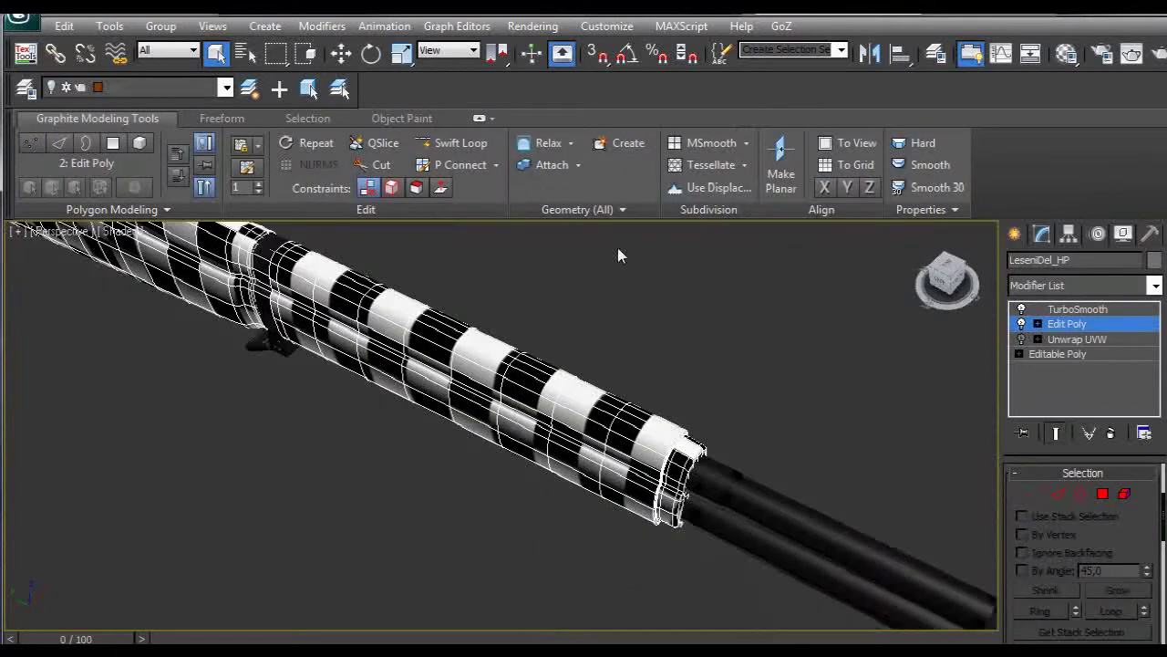
{"action": "scroll", "coordinate": [654, 432], "scroll_direction": "up", "scroll_amount": 4}
{"action": "middle_click_drag", "start_coordinate": [770, 492], "coordinate": [556, 281]}
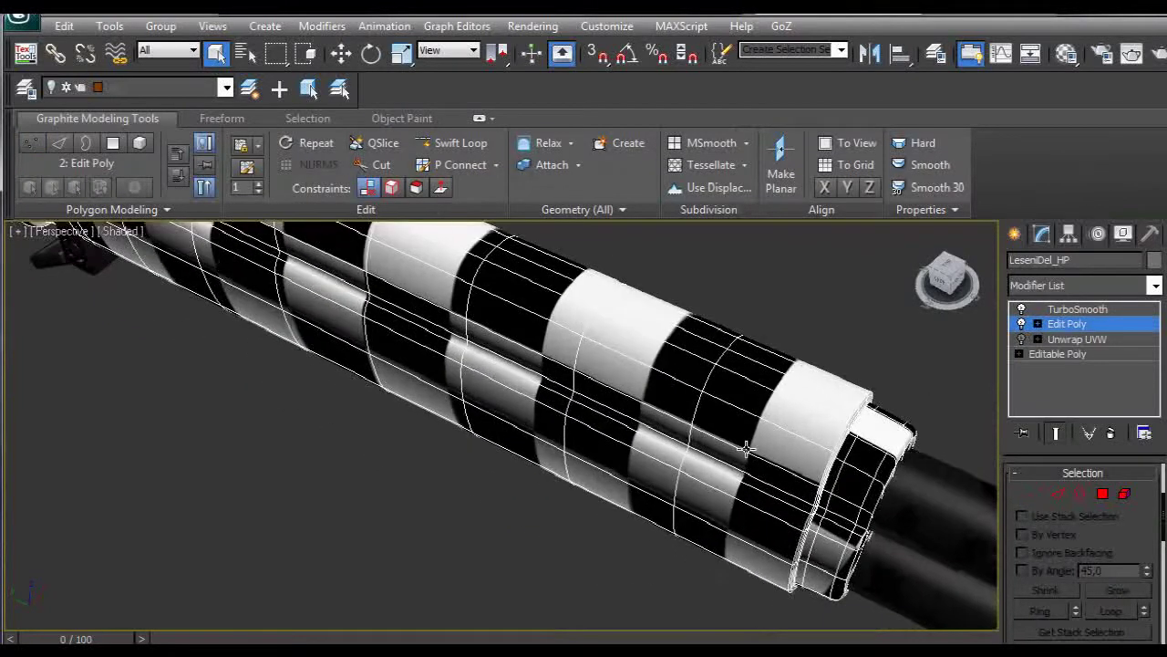
{"action": "middle_click_drag", "start_coordinate": [746, 448], "coordinate": [781, 441], "text": "alt"}
{"action": "middle_click_drag", "start_coordinate": [788, 399], "coordinate": [748, 573]}
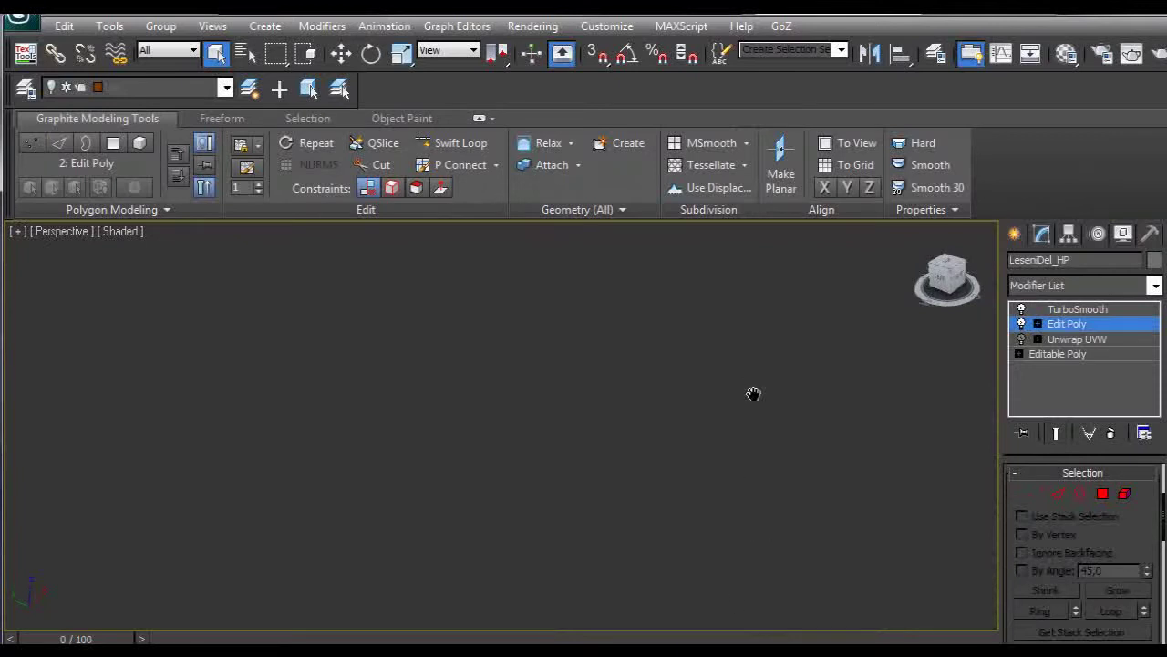
{"action": "middle_click_drag", "start_coordinate": [753, 393], "coordinate": [648, 626]}
{"action": "middle_click_drag", "start_coordinate": [612, 404], "coordinate": [574, 625]}
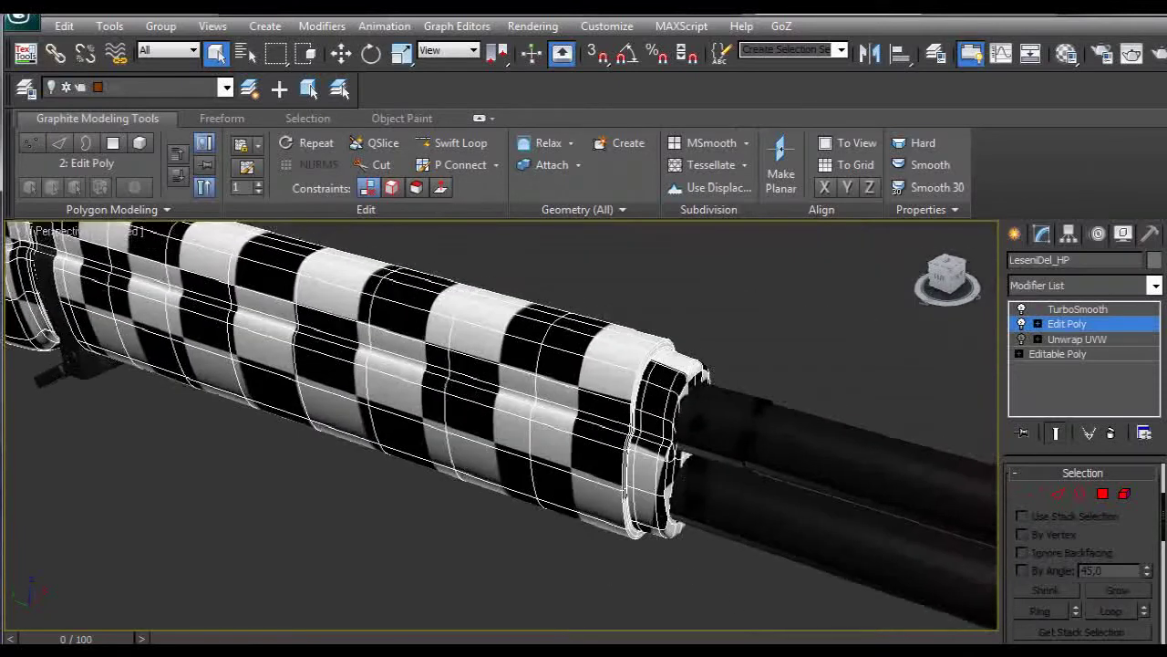
{"action": "left_click", "coordinate": [1076, 308]}
{"action": "scroll", "coordinate": [657, 425], "scroll_direction": "up", "scroll_amount": 1}
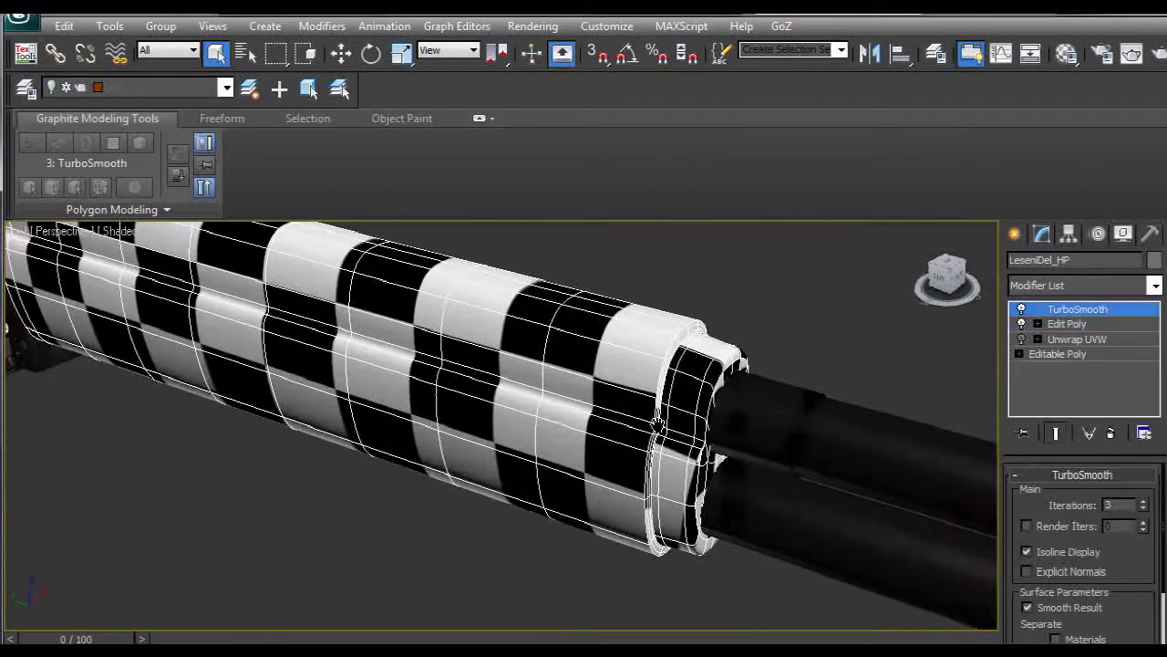
{"action": "scroll", "coordinate": [657, 425], "scroll_direction": "up", "scroll_amount": 4}
{"action": "left_click", "coordinate": [1020, 324]}
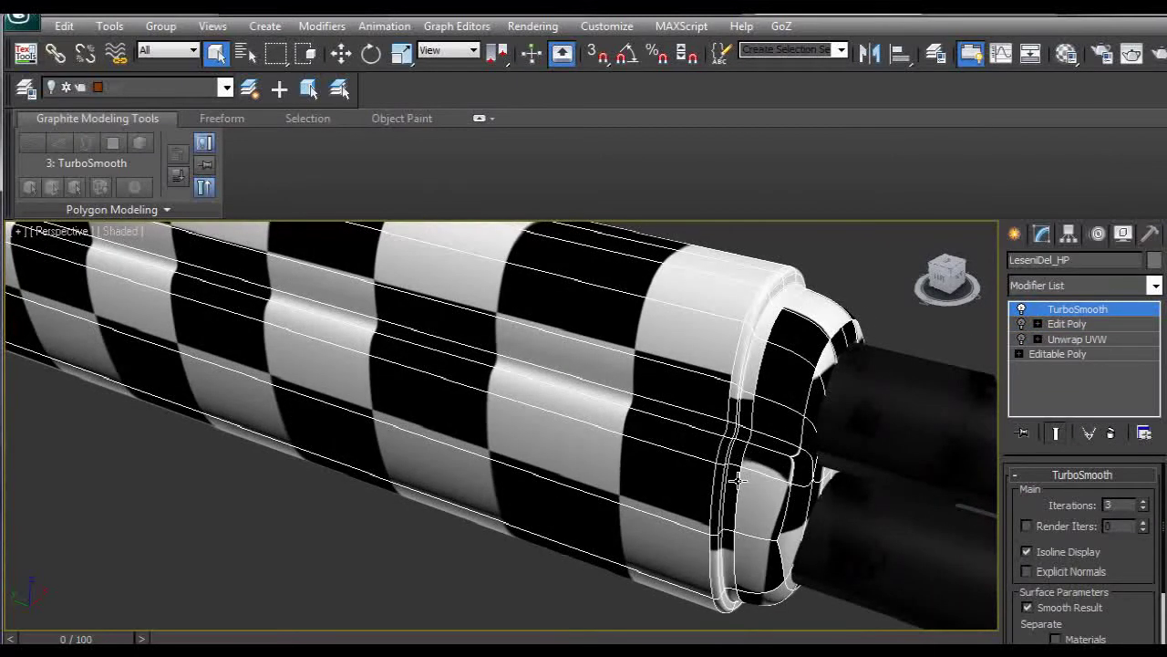
{"action": "left_click", "coordinate": [1021, 324]}
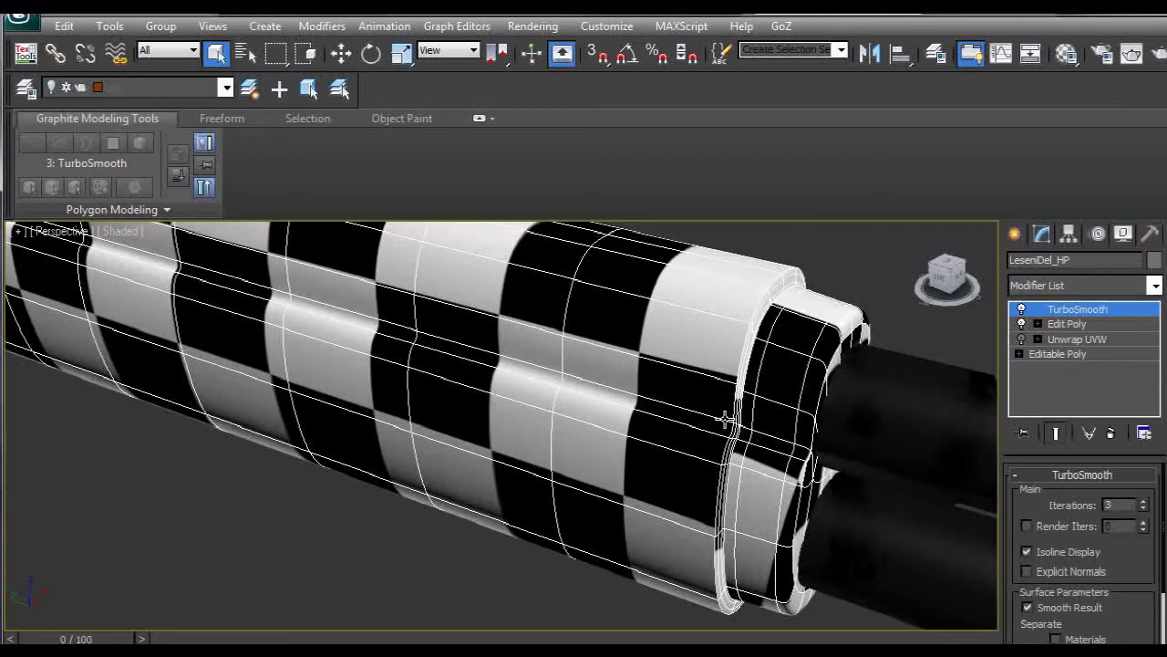
Step: Turn off TurboSmooth's Isoline Display to show the full subdivided wireframe on the stock and handguard
{"action": "scroll", "coordinate": [726, 420], "scroll_direction": "down", "scroll_amount": 8}
{"action": "middle_click_drag", "start_coordinate": [480, 399], "coordinate": [569, 526], "text": "alt"}
{"action": "scroll", "coordinate": [593, 485], "scroll_direction": "up", "scroll_amount": 4}
{"action": "middle_click_drag", "start_coordinate": [485, 442], "coordinate": [734, 404]}
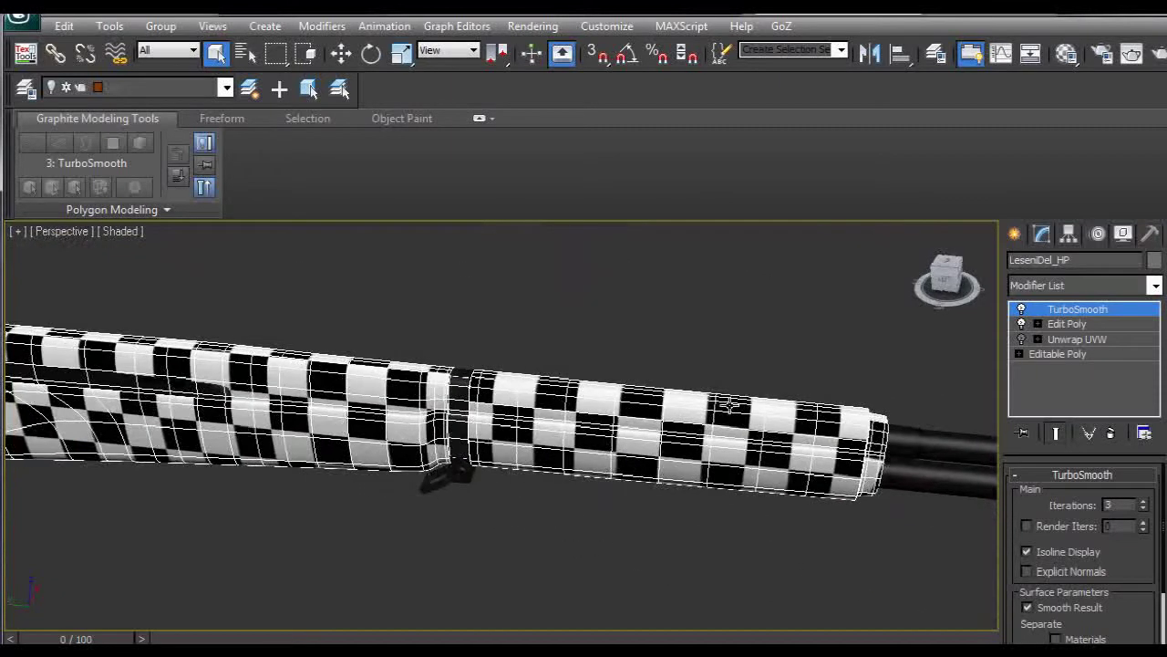
{"action": "left_click", "coordinate": [1027, 553]}
{"action": "scroll", "coordinate": [653, 535], "scroll_direction": "up", "scroll_amount": 3}
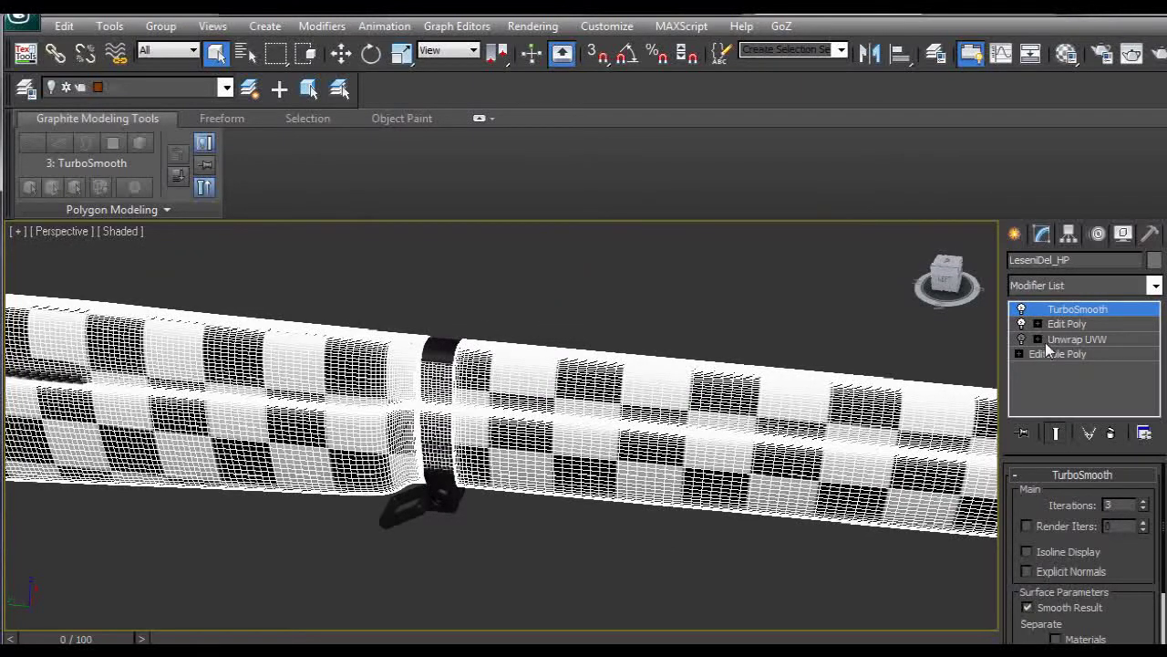
Step: Toggle Edit Poly off and on to compare the subdivided wireframe around the handguard band
{"action": "scroll", "coordinate": [683, 425], "scroll_direction": "up", "scroll_amount": 1}
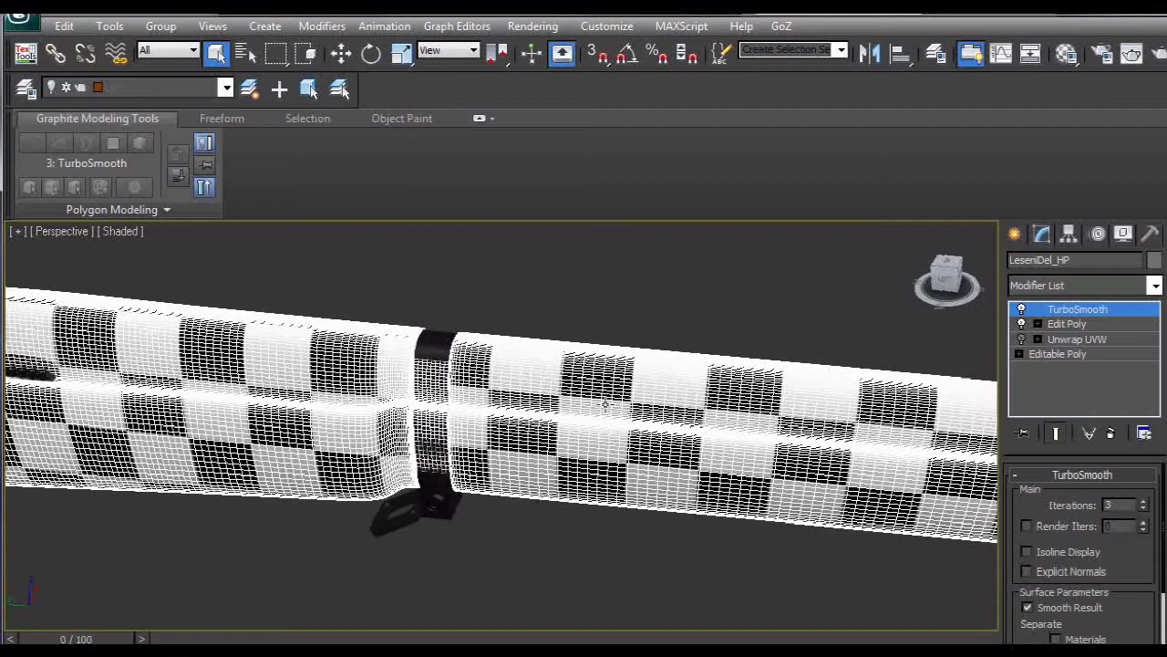
{"action": "left_click", "coordinate": [1022, 325]}
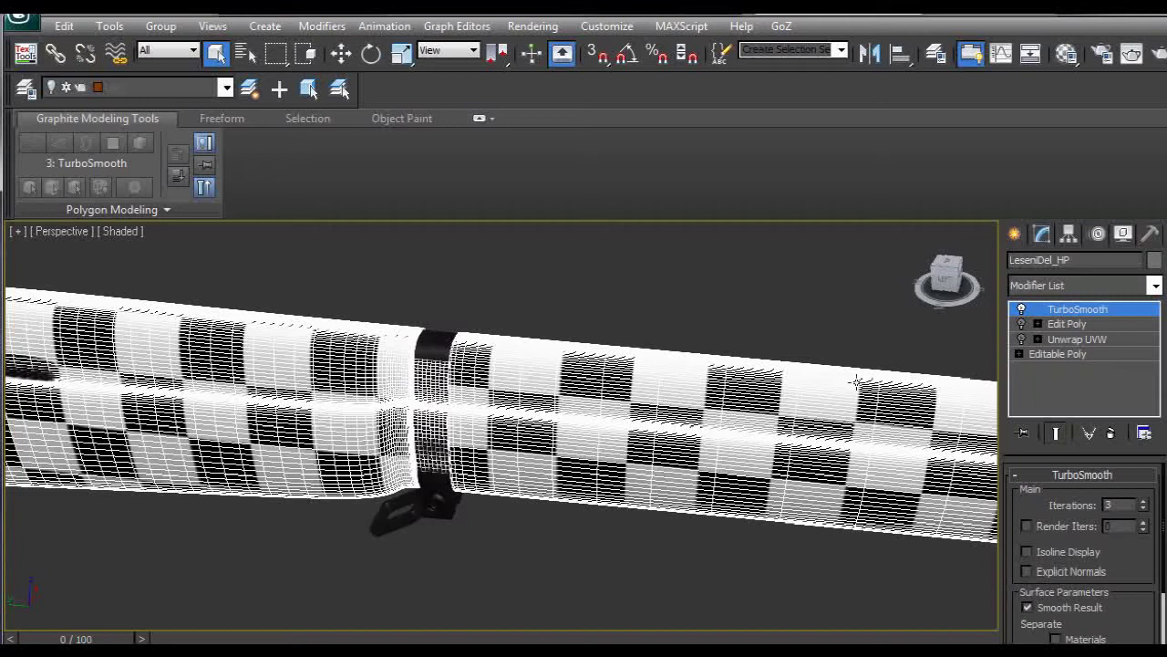
{"action": "left_click", "coordinate": [1021, 326]}
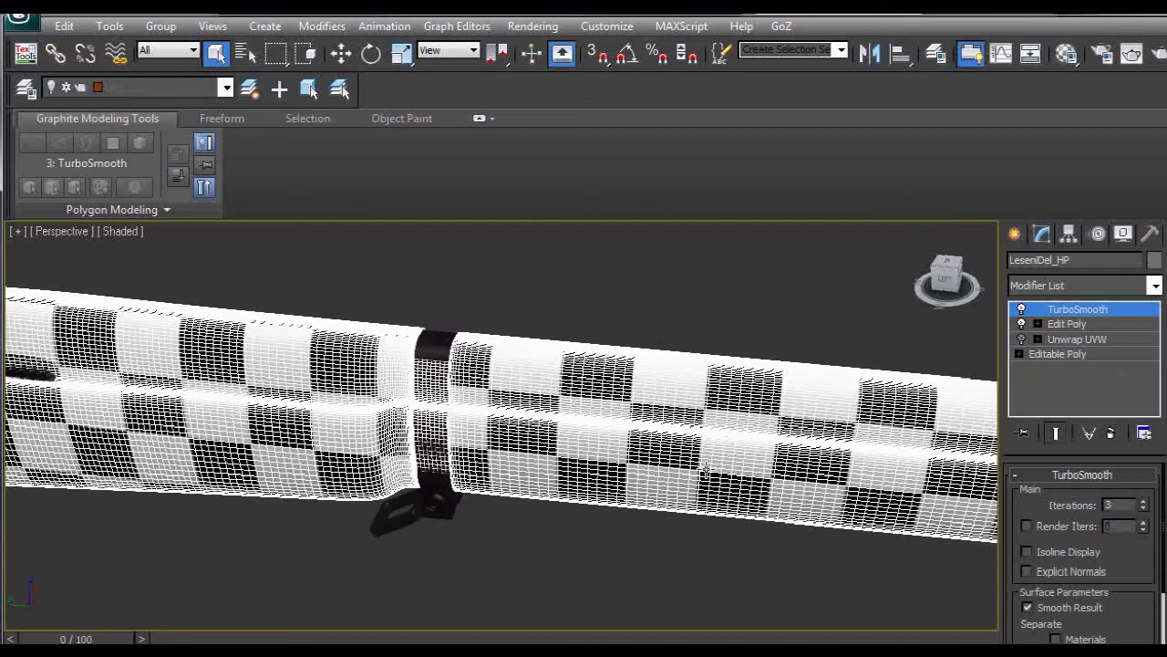
Step: Examine the wireframe and checker pattern over the whole rifle, from handguard to buttstock
{"action": "scroll", "coordinate": [702, 467], "scroll_direction": "down", "scroll_amount": 4}
{"action": "scroll", "coordinate": [709, 465], "scroll_direction": "down", "scroll_amount": 3}
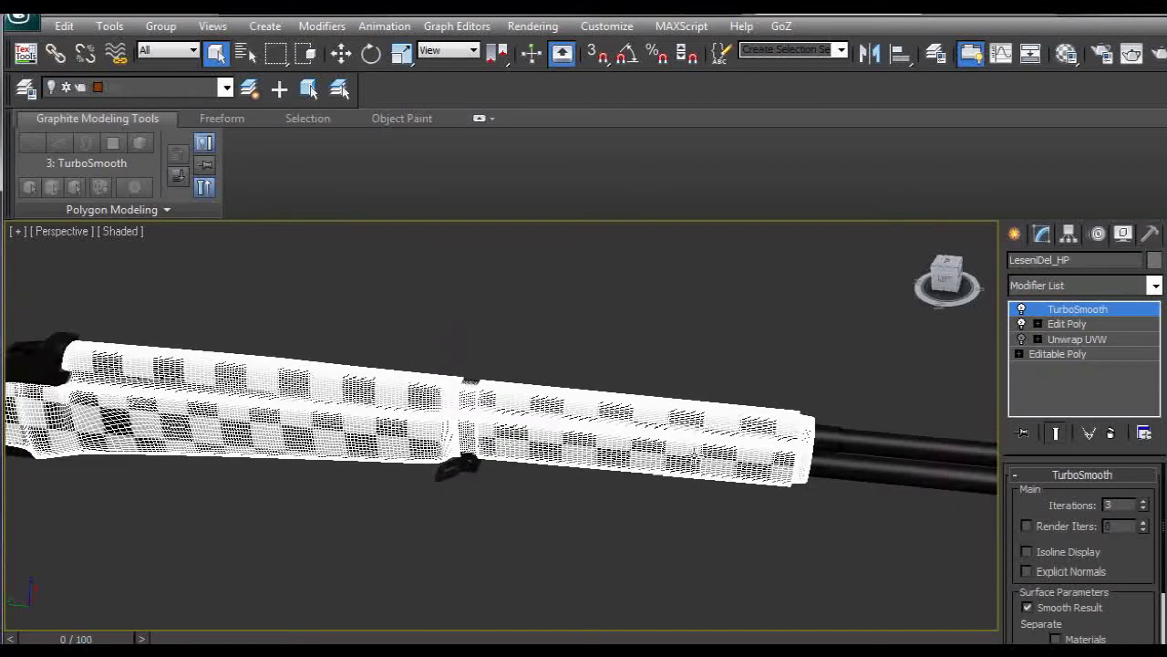
{"action": "middle_click_drag", "start_coordinate": [689, 455], "coordinate": [629, 469], "text": "alt"}
{"action": "middle_click_drag", "start_coordinate": [360, 409], "coordinate": [555, 365]}
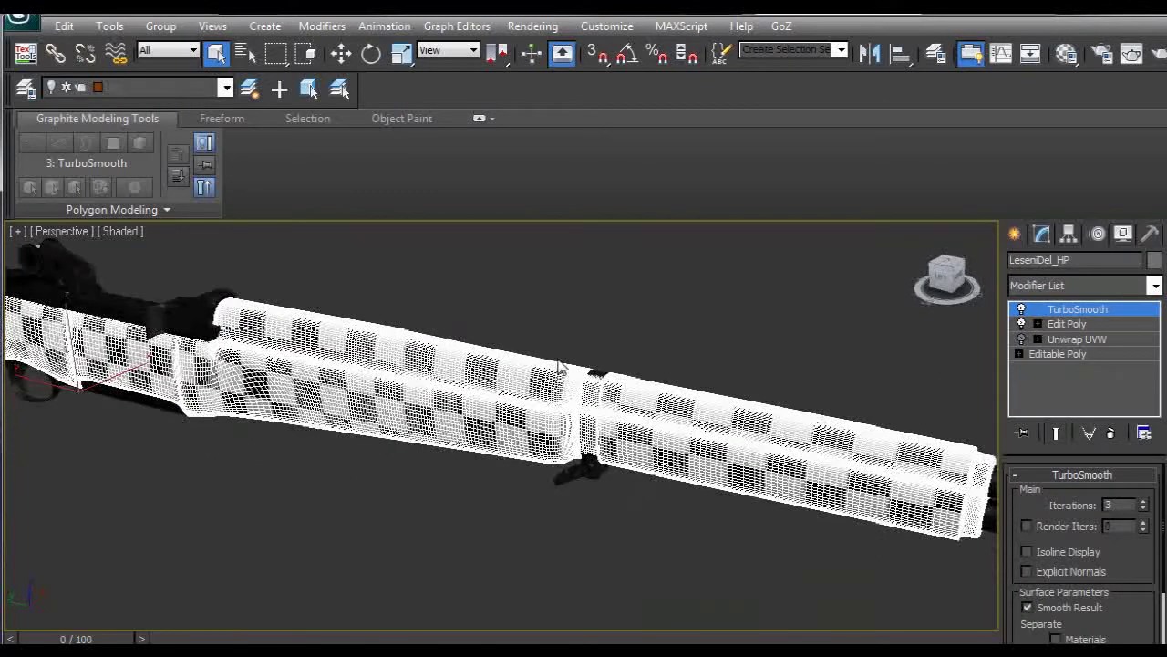
{"action": "scroll", "coordinate": [547, 367], "scroll_direction": "down", "scroll_amount": 5}
{"action": "scroll", "coordinate": [522, 381], "scroll_direction": "up", "scroll_amount": 3}
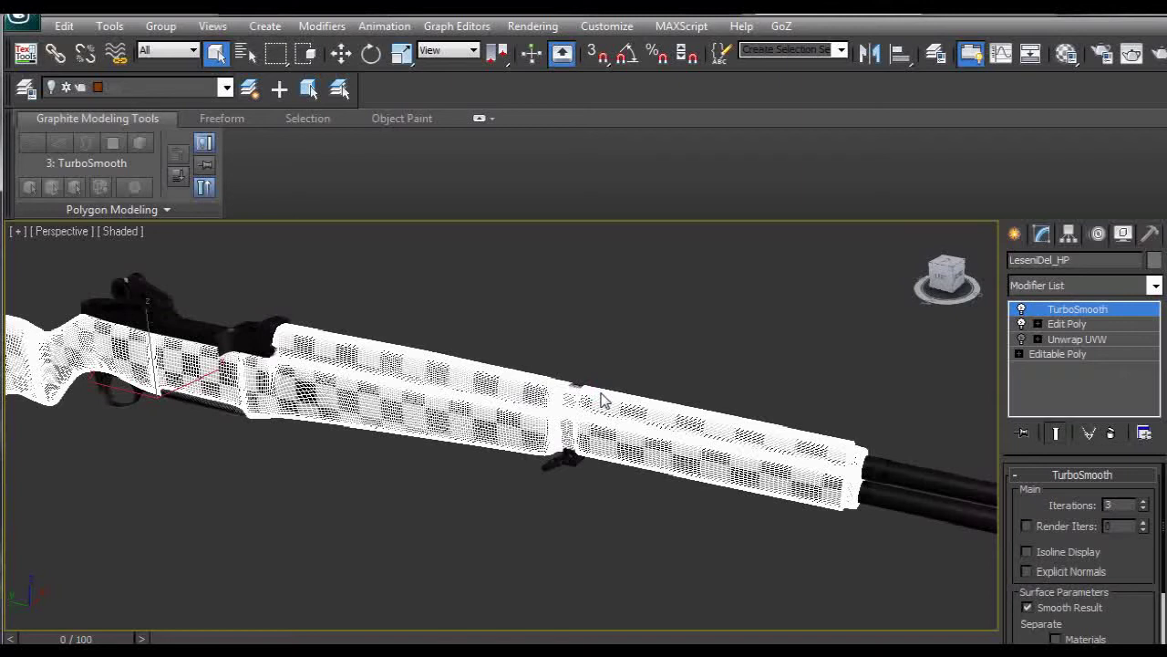
{"action": "scroll", "coordinate": [580, 456], "scroll_direction": "up", "scroll_amount": 4}
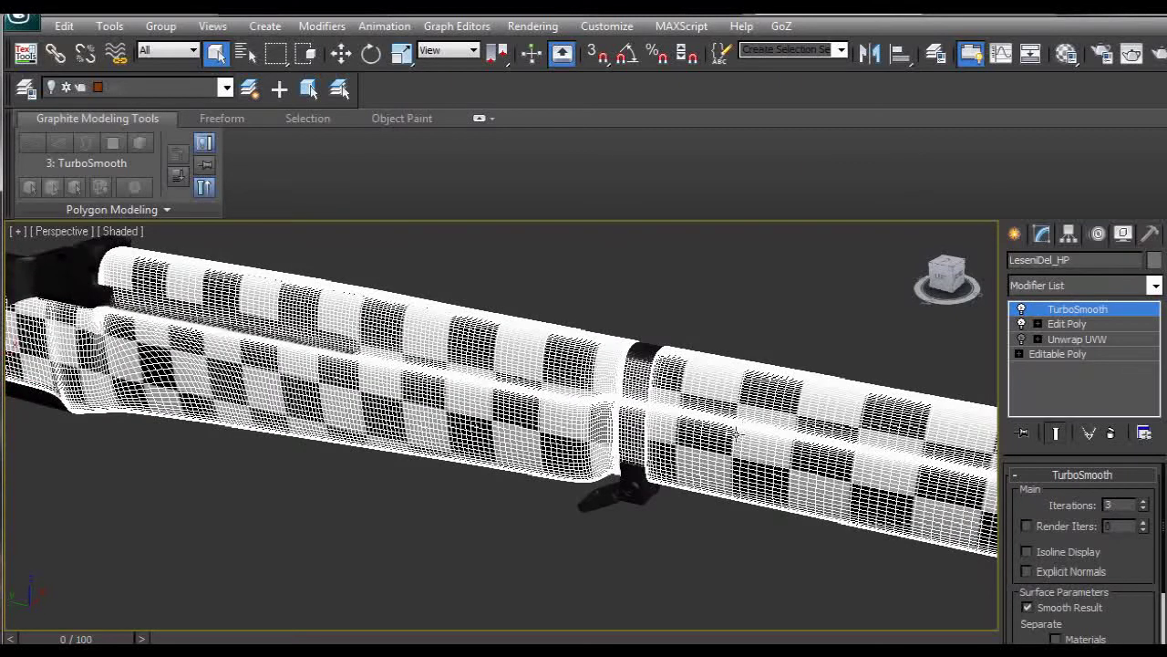
{"action": "scroll", "coordinate": [735, 430], "scroll_direction": "down", "scroll_amount": 3}
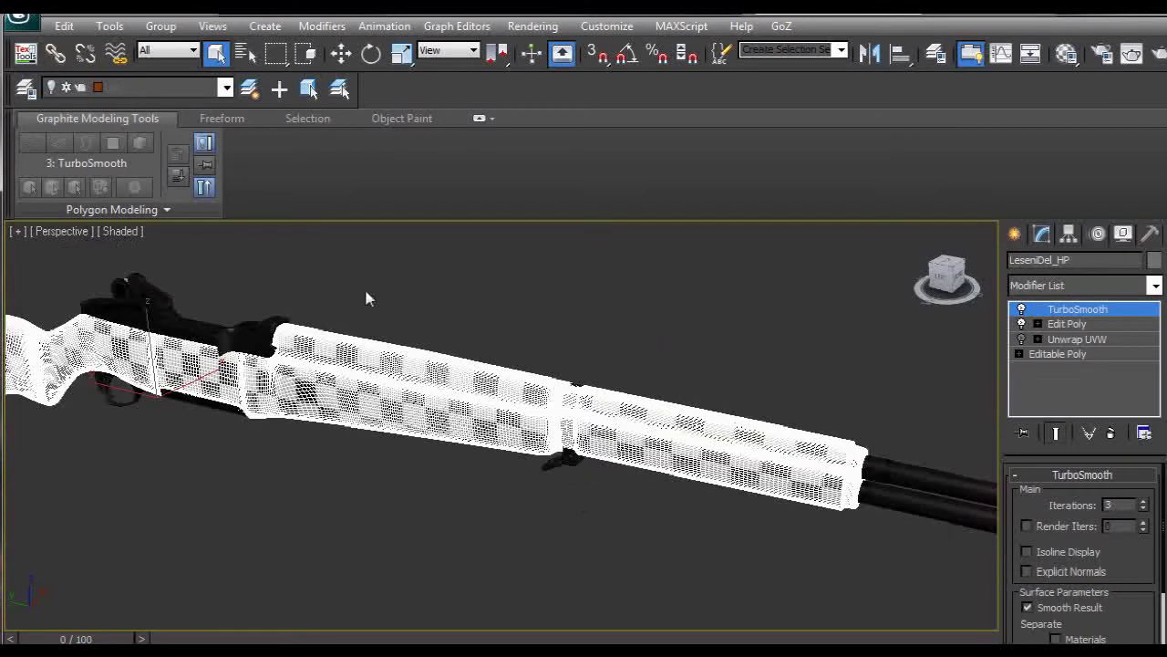
{"action": "middle_click_drag", "start_coordinate": [460, 352], "coordinate": [580, 338]}
{"action": "scroll", "coordinate": [580, 335], "scroll_direction": "down", "scroll_amount": 2}
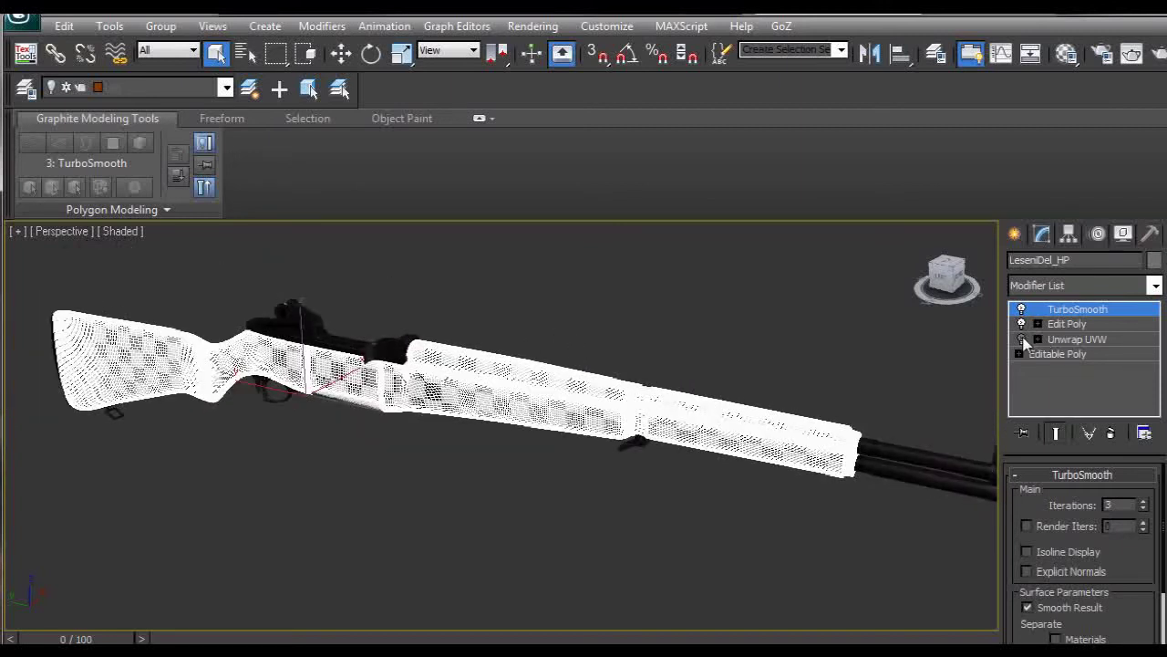
Step: Start exporting the smoothed stock to the desktop as an OBJ file named main
{"action": "left_click", "coordinate": [35, 22]}
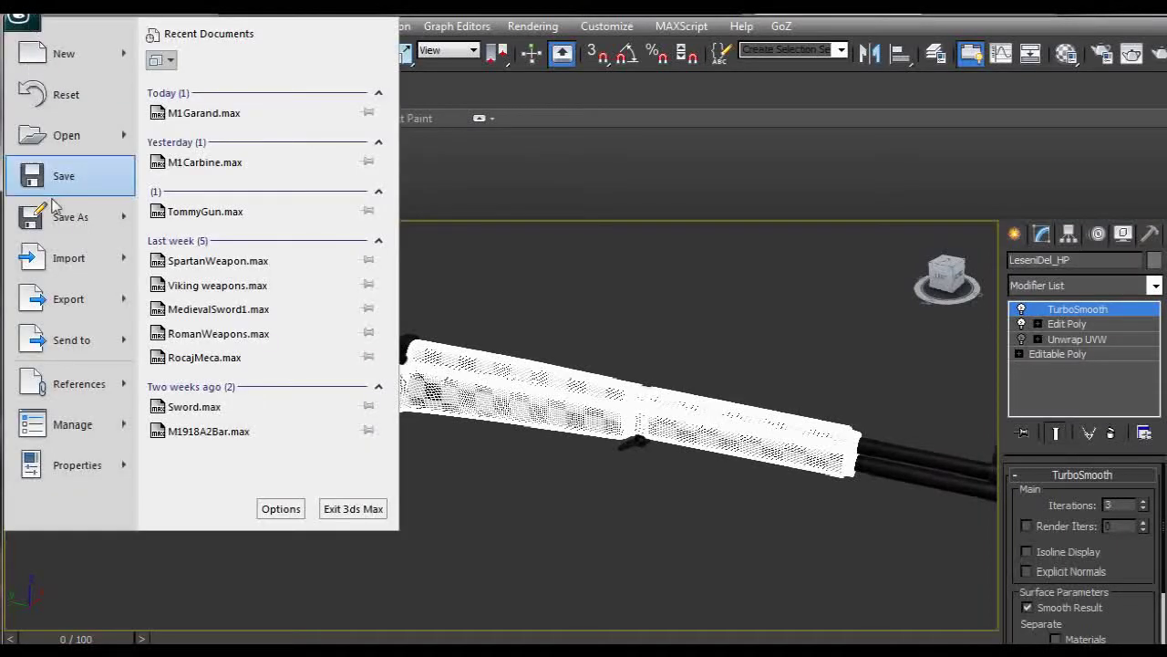
{"action": "mouse_move", "coordinate": [66, 314]}
{"action": "left_click", "coordinate": [219, 136]}
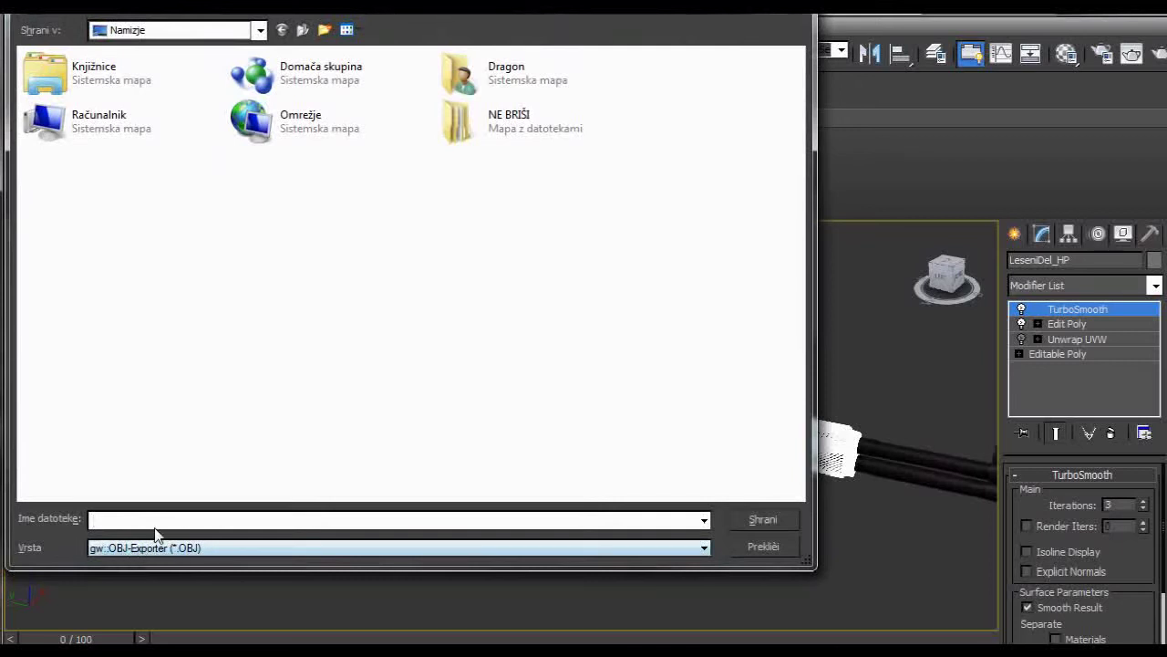
{"action": "type", "text": "main"}
{"action": "key", "text": "Return"}
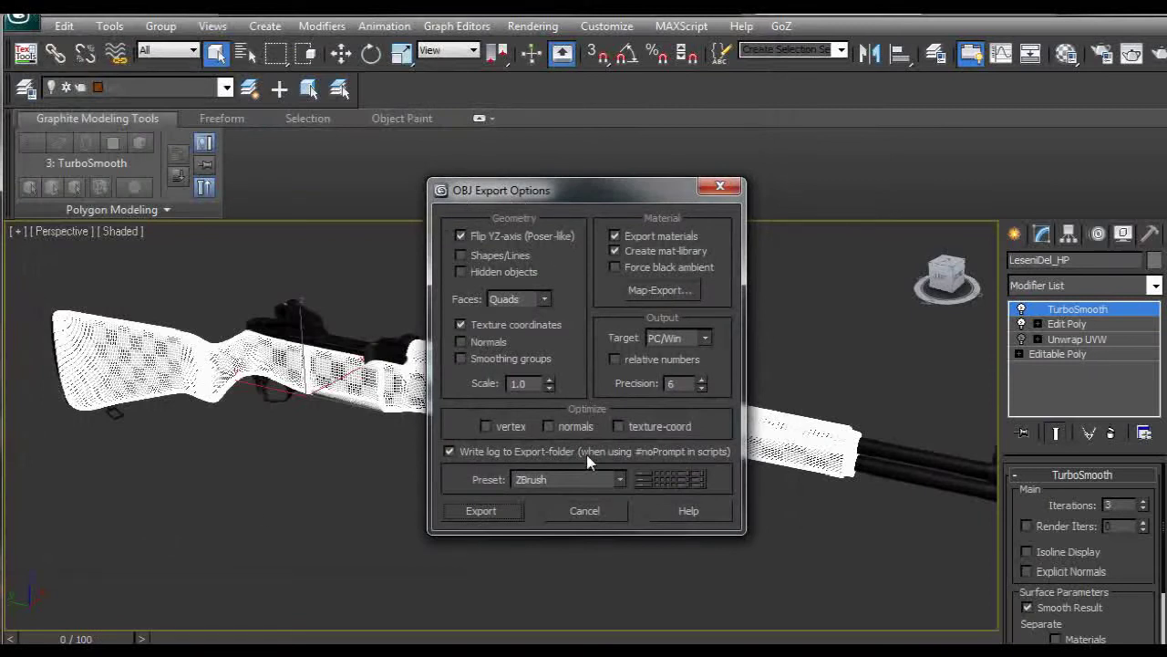
Step: Export the OBJ with the ZBrush preset and close the export statistics
{"action": "left_click_drag", "start_coordinate": [554, 201], "coordinate": [525, 11]}
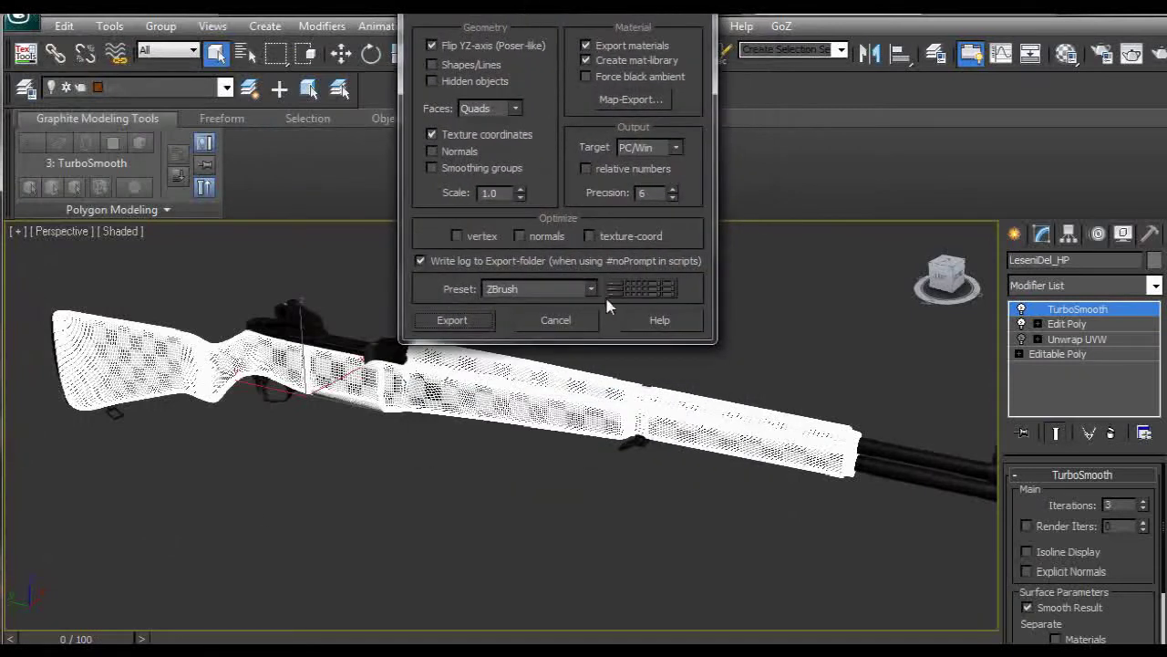
{"action": "left_click", "coordinate": [591, 288]}
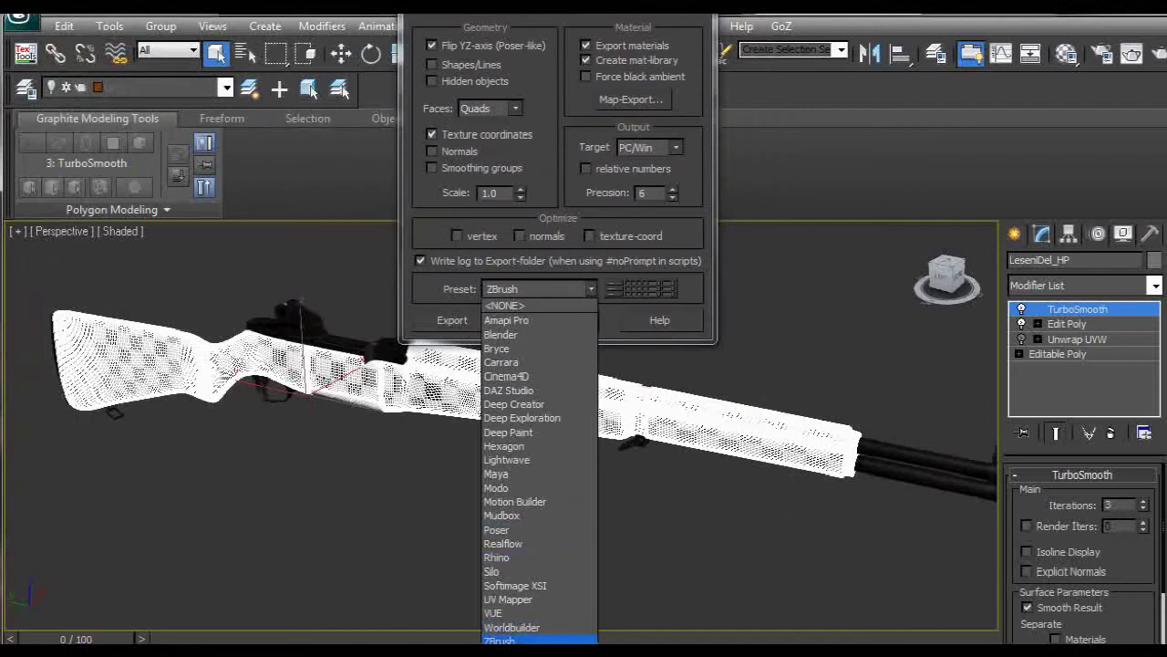
{"action": "left_click", "coordinate": [500, 640]}
{"action": "left_click", "coordinate": [451, 320]}
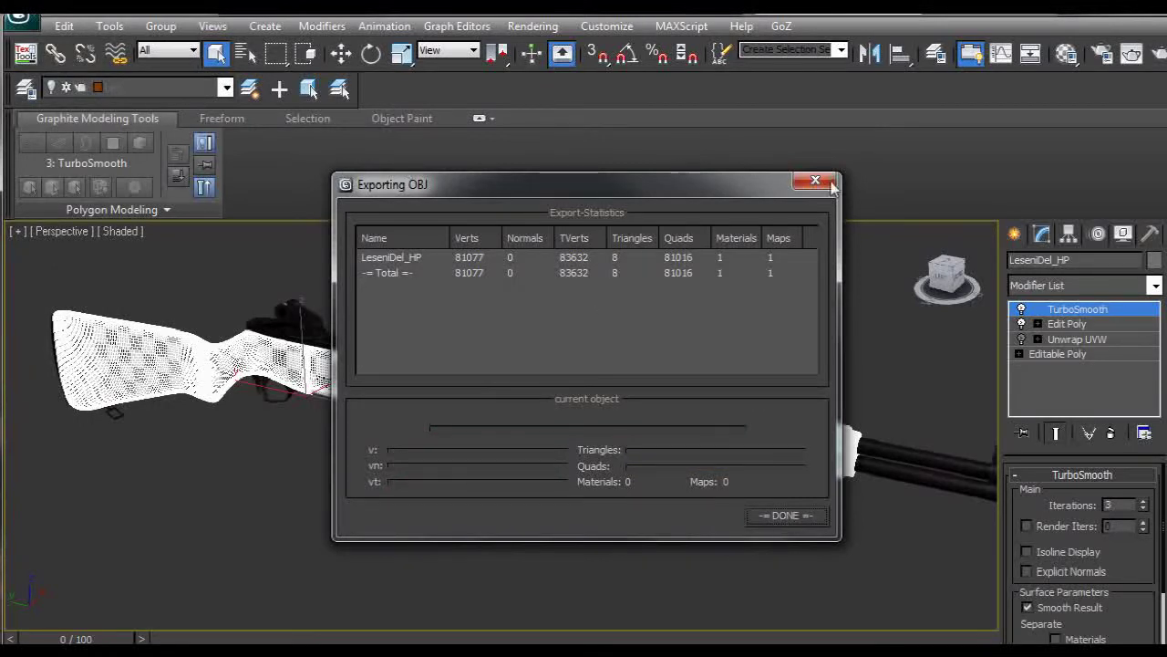
{"action": "left_click", "coordinate": [789, 515]}
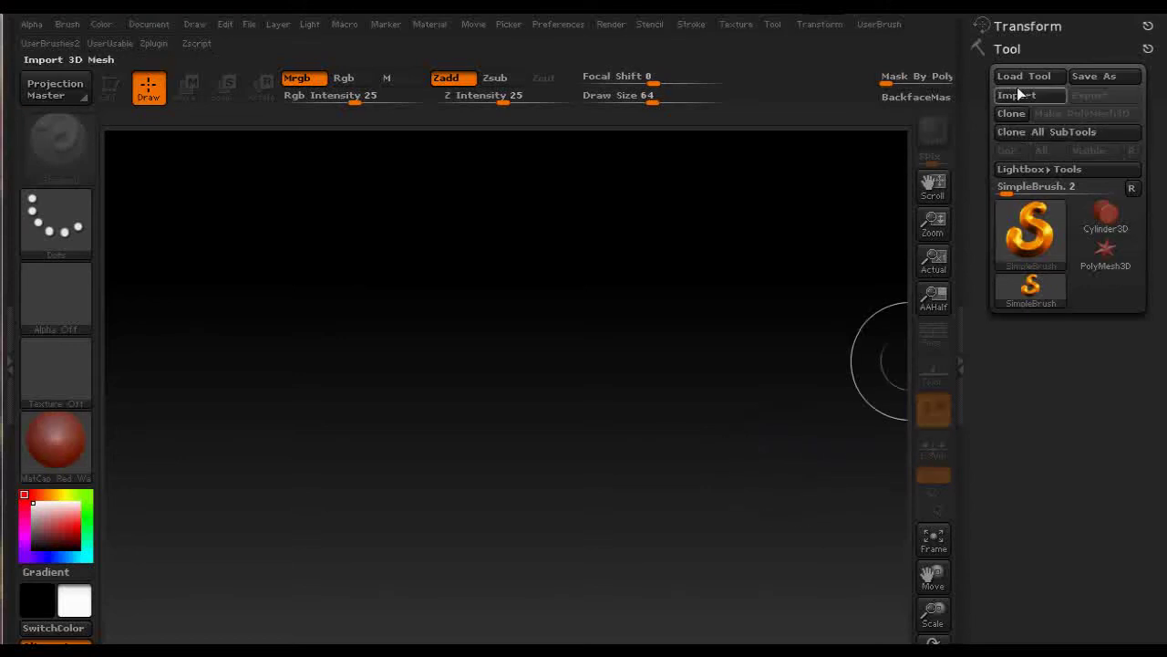
Step: Switch to ZBrush and import the exported main OBJ mesh from the desktop
{"action": "left_click", "coordinate": [1017, 95]}
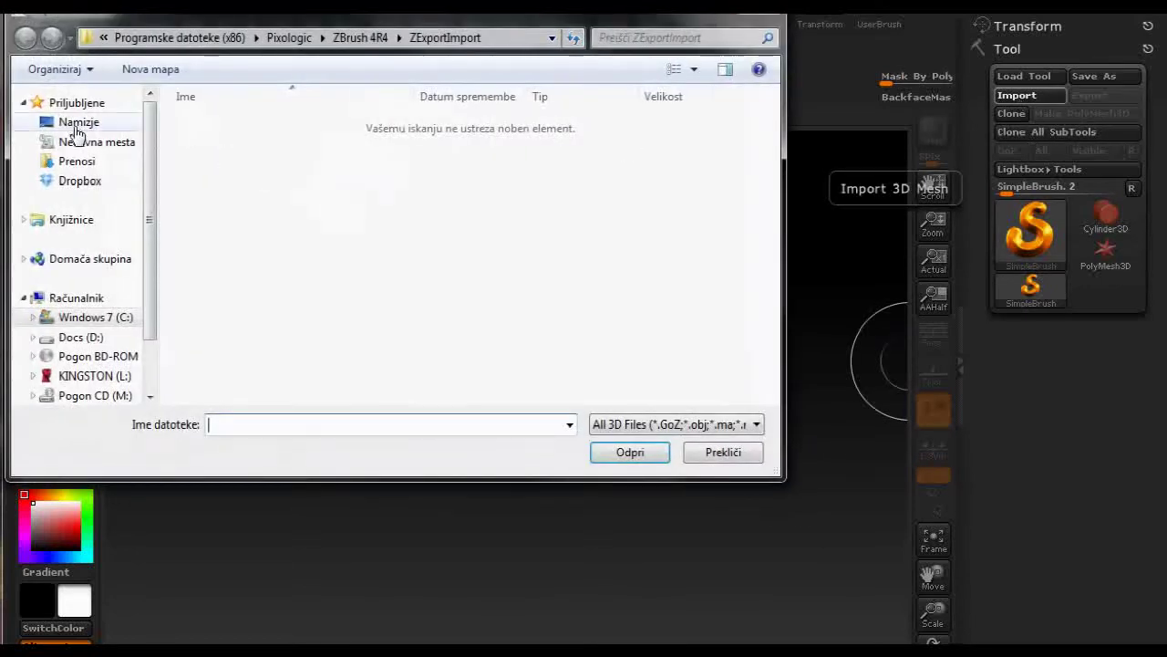
{"action": "left_click", "coordinate": [76, 125]}
{"action": "double_click", "coordinate": [284, 292]}
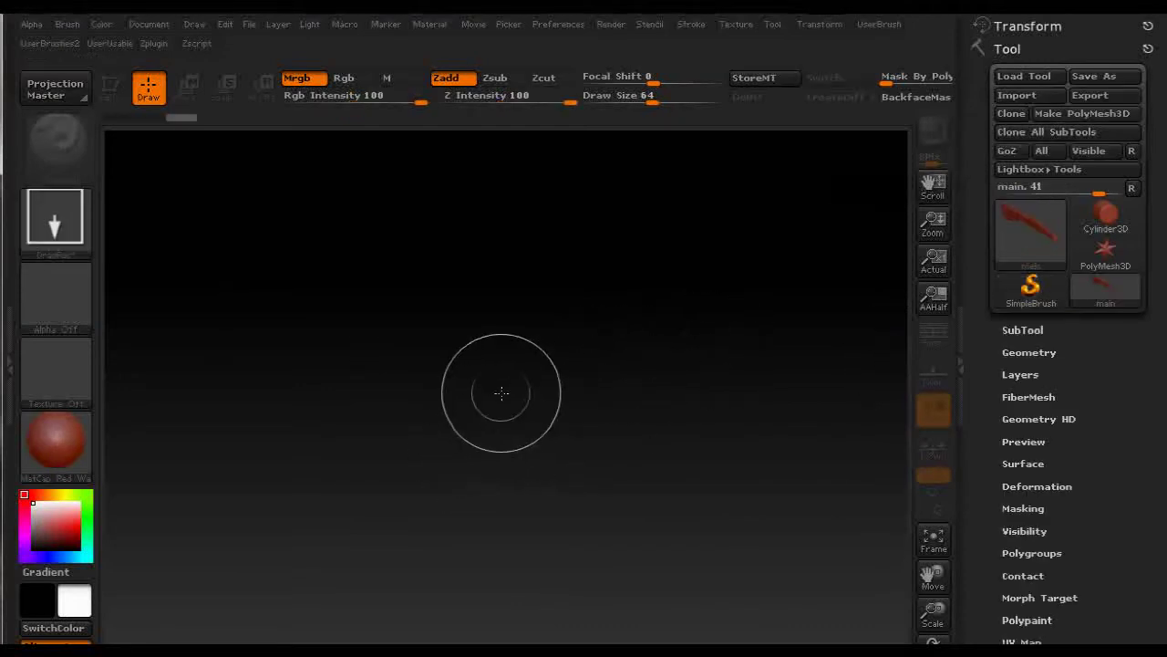
Step: Place the imported stock on the canvas, enter Edit mode and turn it to a side view
{"action": "mouse_move", "coordinate": [501, 392]}
{"action": "left_mouse_down"}
{"action": "mouse_move", "coordinate": [642, 544]}
{"action": "mouse_move", "coordinate": [775, 606]}
{"action": "left_mouse_up"}
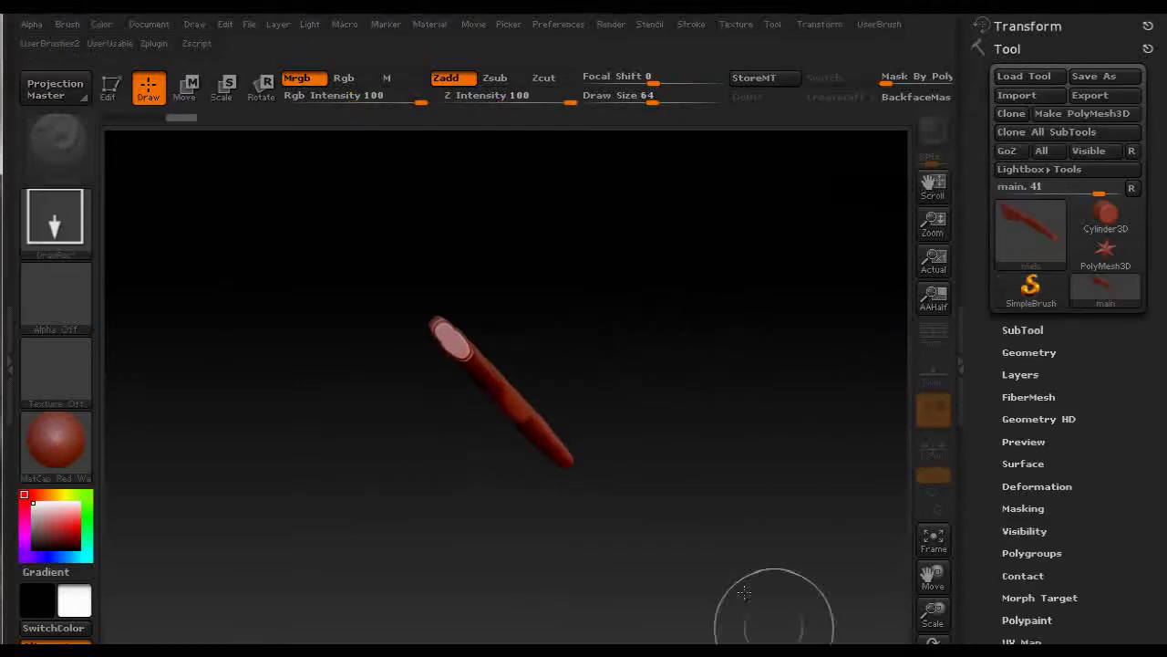
{"action": "key", "text": "t"}
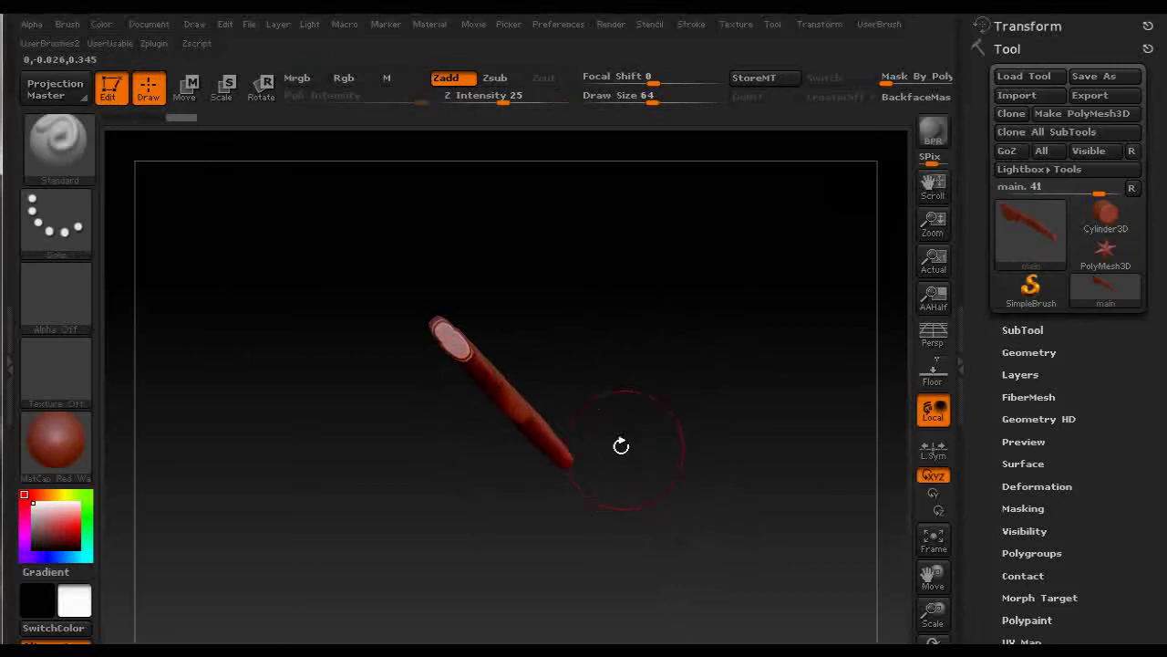
{"action": "left_click_drag", "start_coordinate": [577, 376], "coordinate": [636, 295]}
{"action": "left_click_drag", "start_coordinate": [657, 458], "coordinate": [633, 383], "text": "alt"}
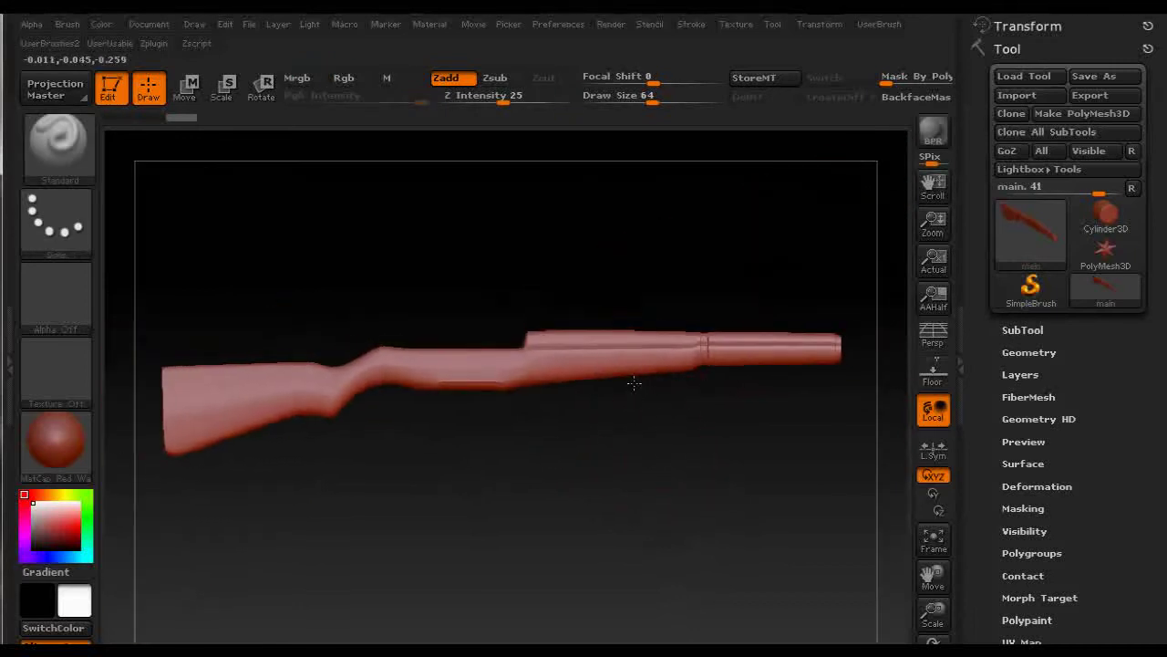
Step: Turn off subdivision smoothing and divide the rifle stock mesh up to subdivision level 3
{"action": "left_click_drag", "start_coordinate": [674, 428], "coordinate": [644, 425]}
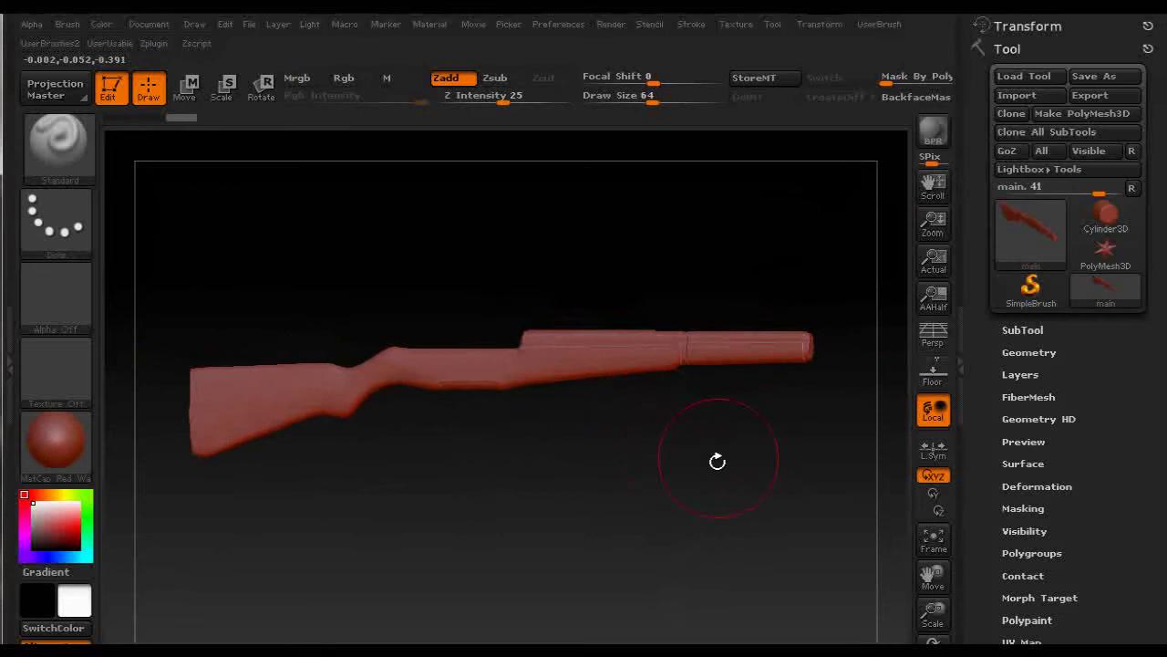
{"action": "left_click", "coordinate": [1030, 354]}
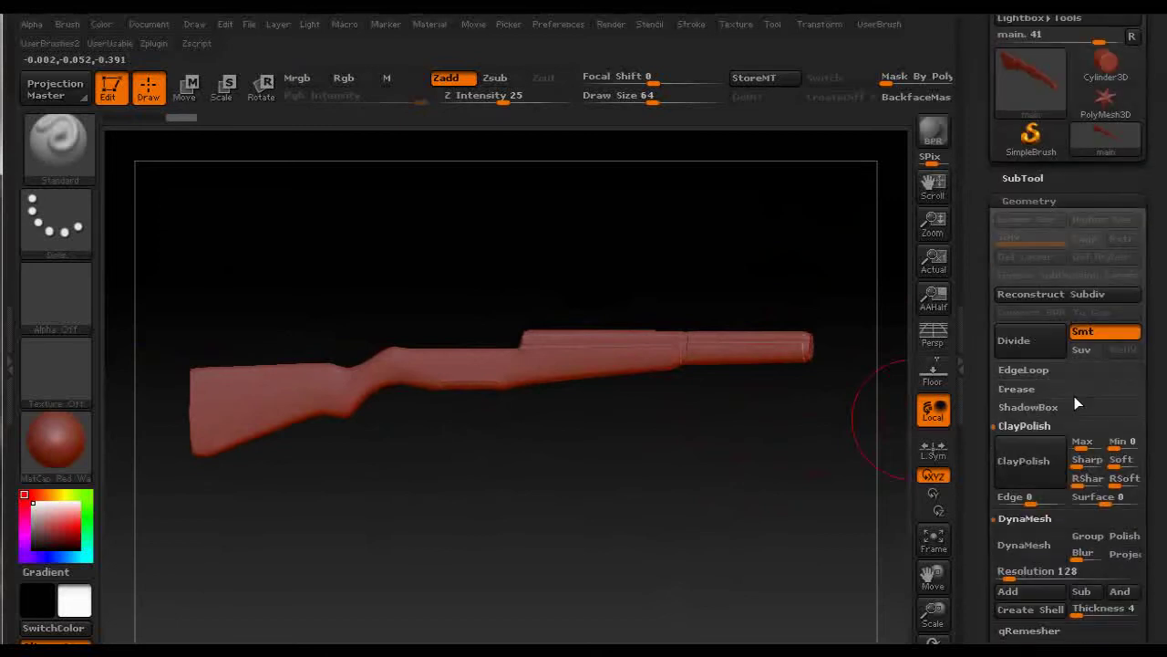
{"action": "left_click", "coordinate": [1092, 337]}
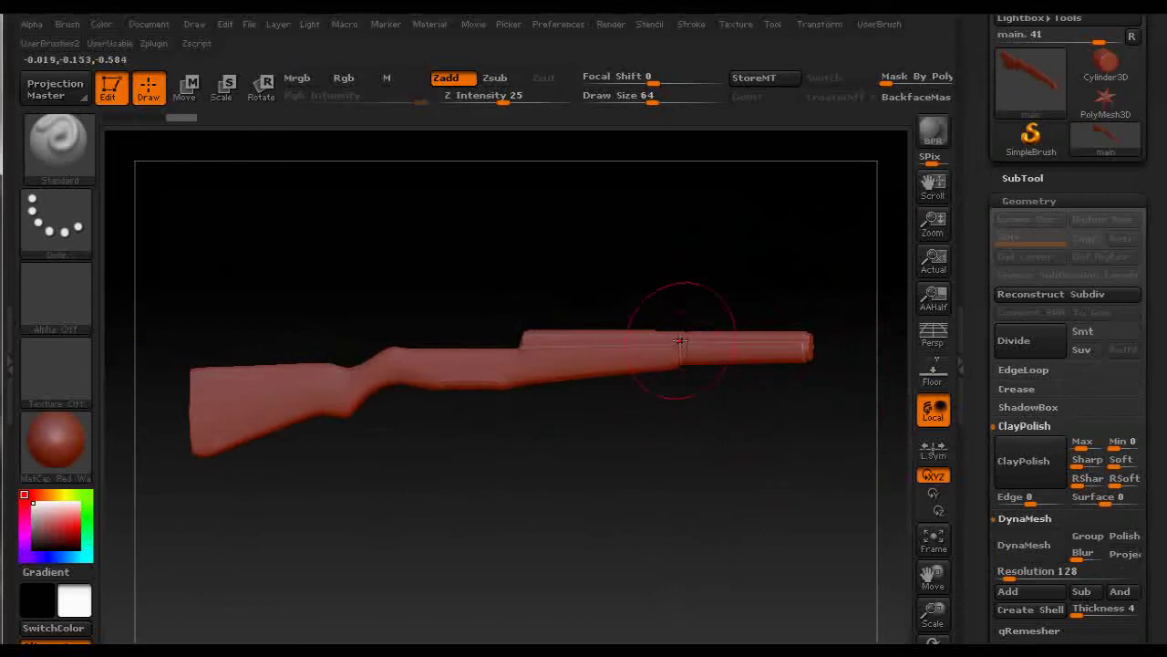
{"action": "left_click", "coordinate": [1046, 343]}
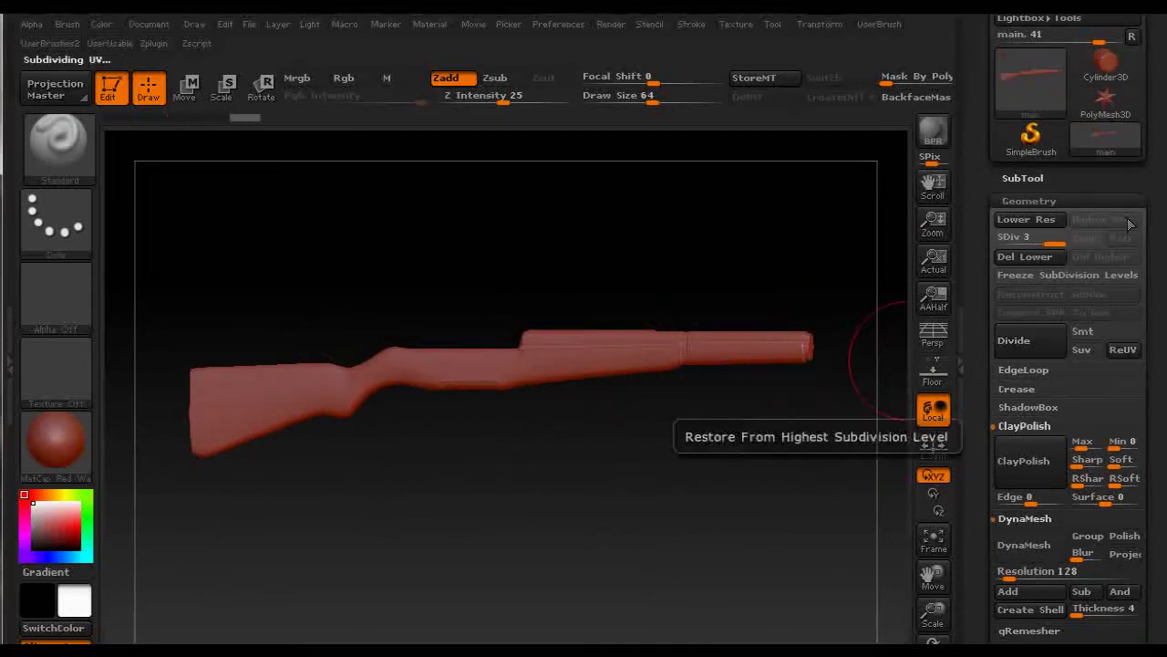
Step: Open the SubTool list to examine the stock's subtool entry and its painting display
{"action": "left_click_drag", "start_coordinate": [1147, 175], "coordinate": [1156, 284]}
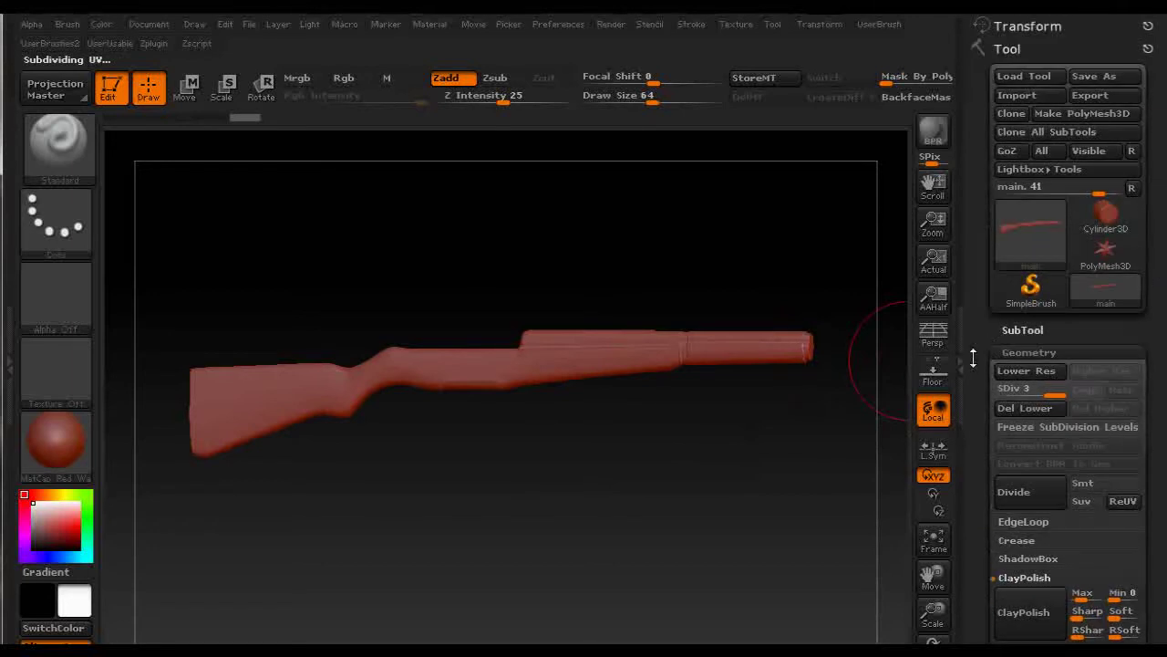
{"action": "left_click", "coordinate": [1014, 331]}
{"action": "scroll", "coordinate": [1144, 152], "scroll_direction": "up", "scroll_amount": 5}
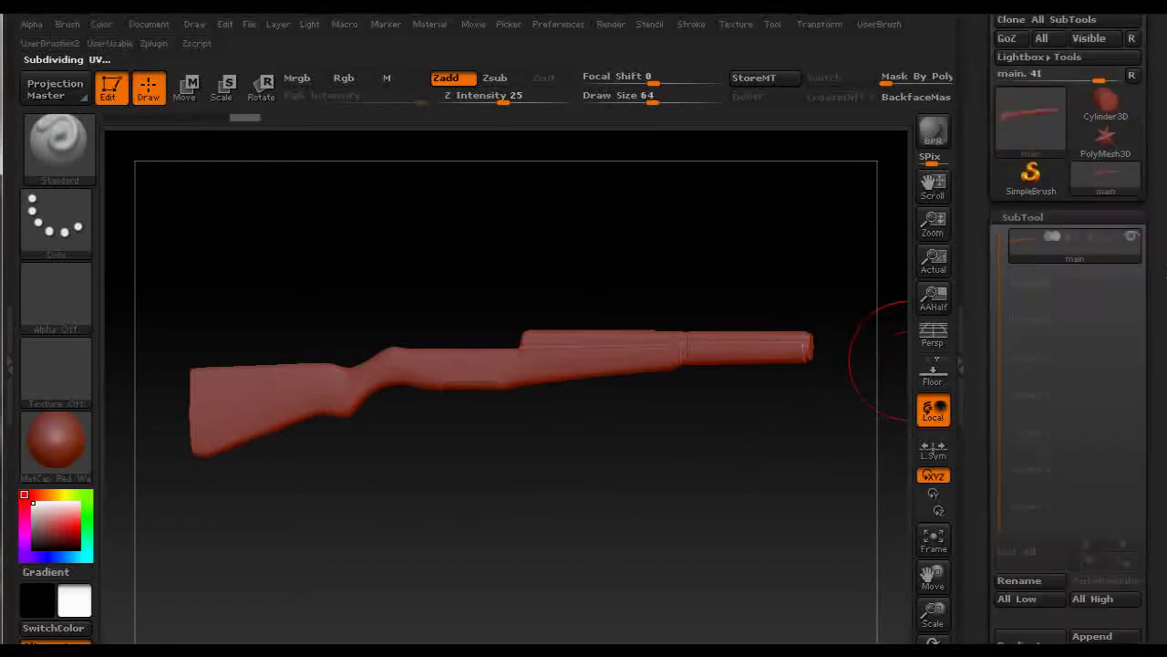
{"action": "mouse_move", "coordinate": [1022, 324]}
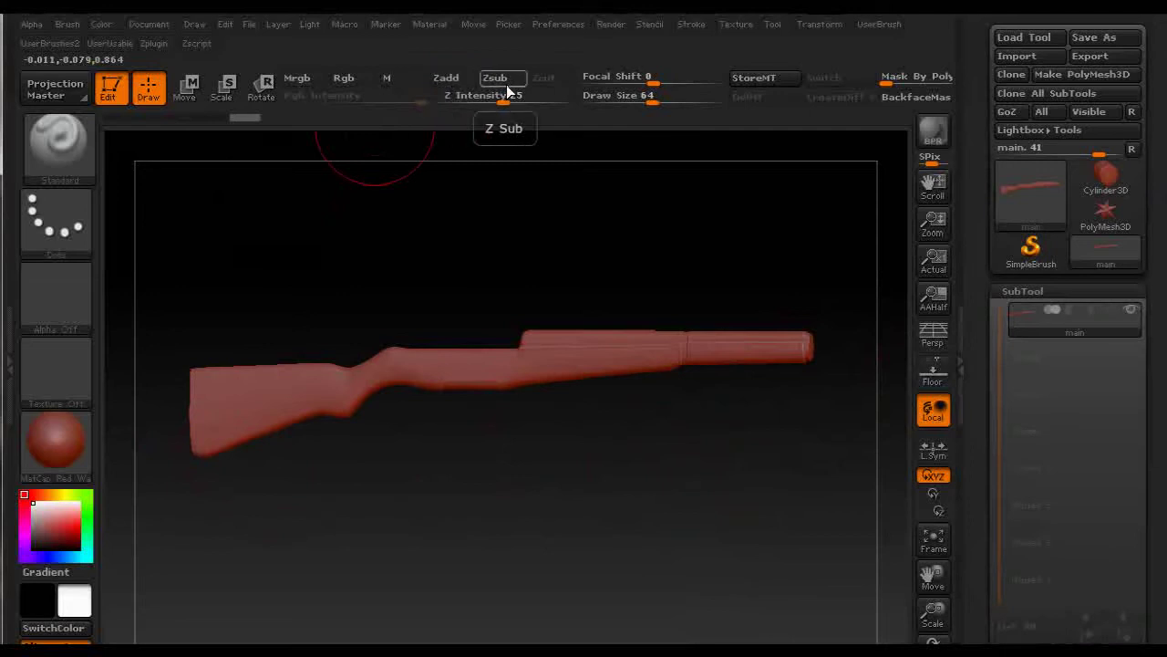
Step: Set the brush to Mrgb without Zadd and fill the stock with white and the SkinShade4 material
{"action": "left_click", "coordinate": [294, 80]}
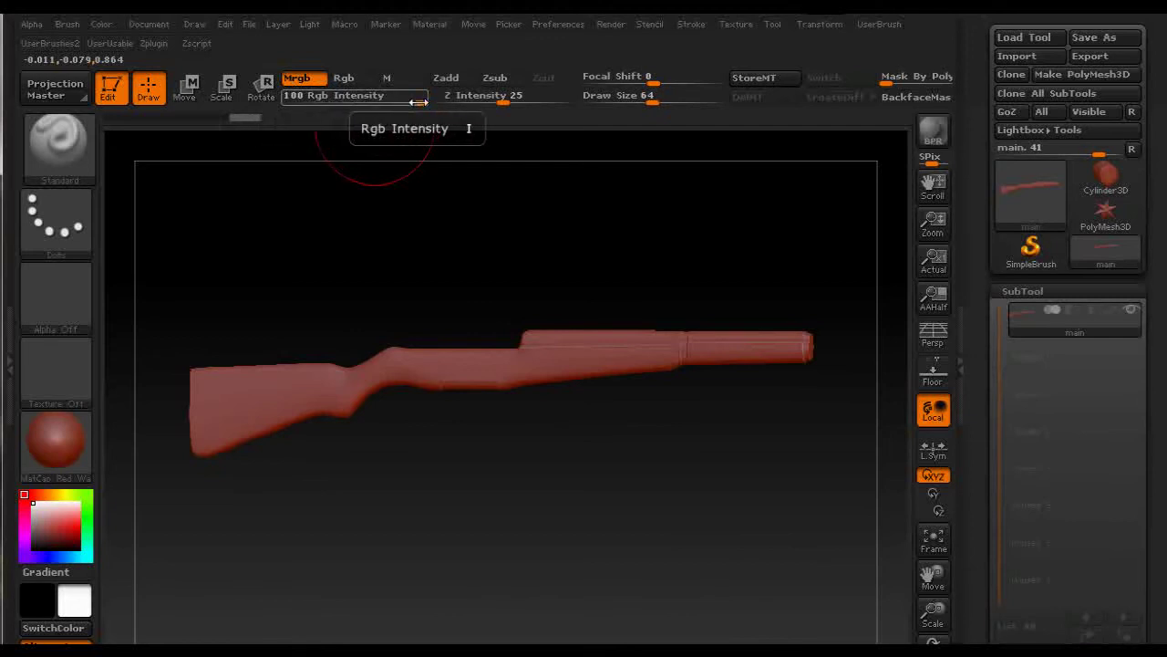
{"action": "left_click", "coordinate": [58, 461]}
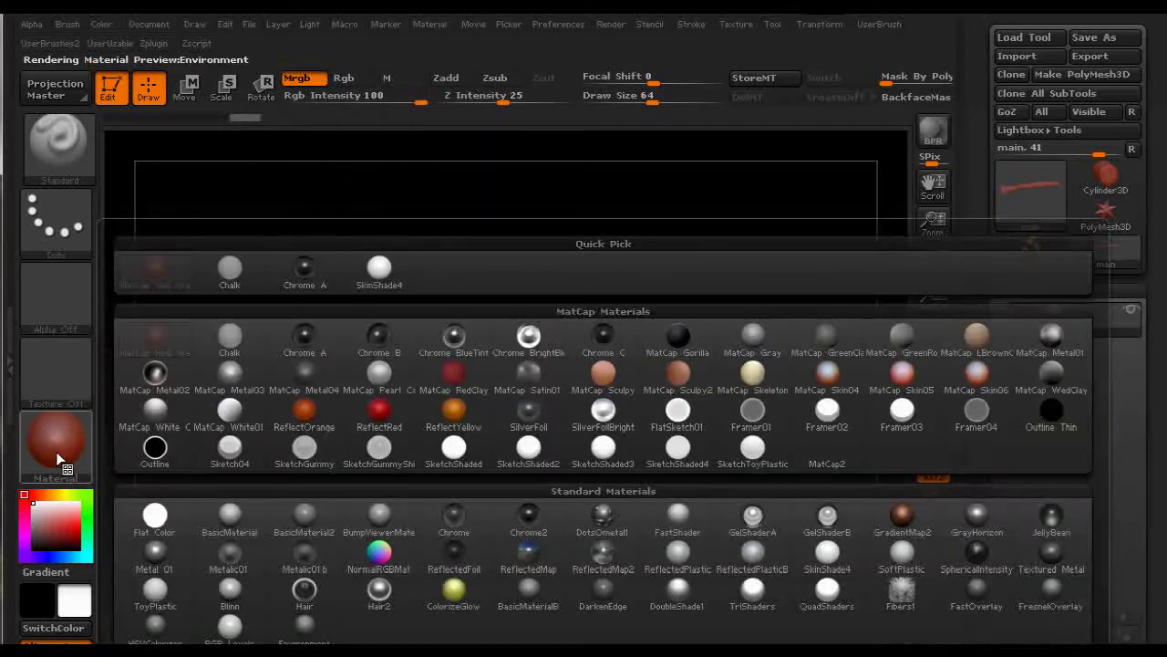
{"action": "left_click", "coordinate": [378, 266]}
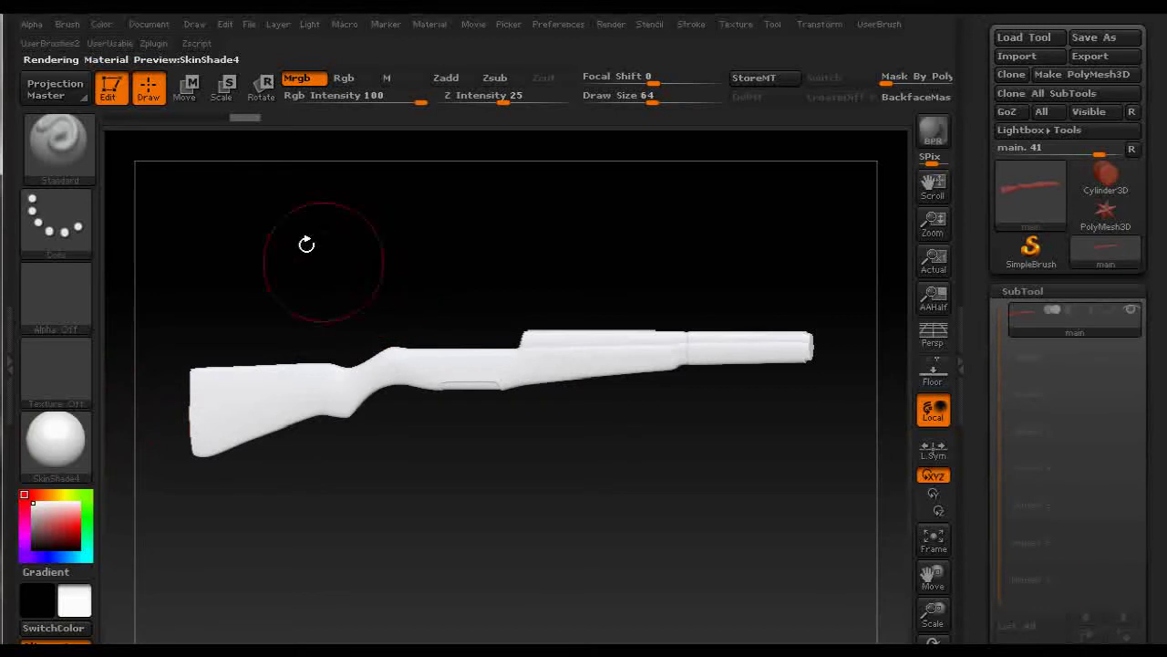
{"action": "left_click", "coordinate": [100, 25]}
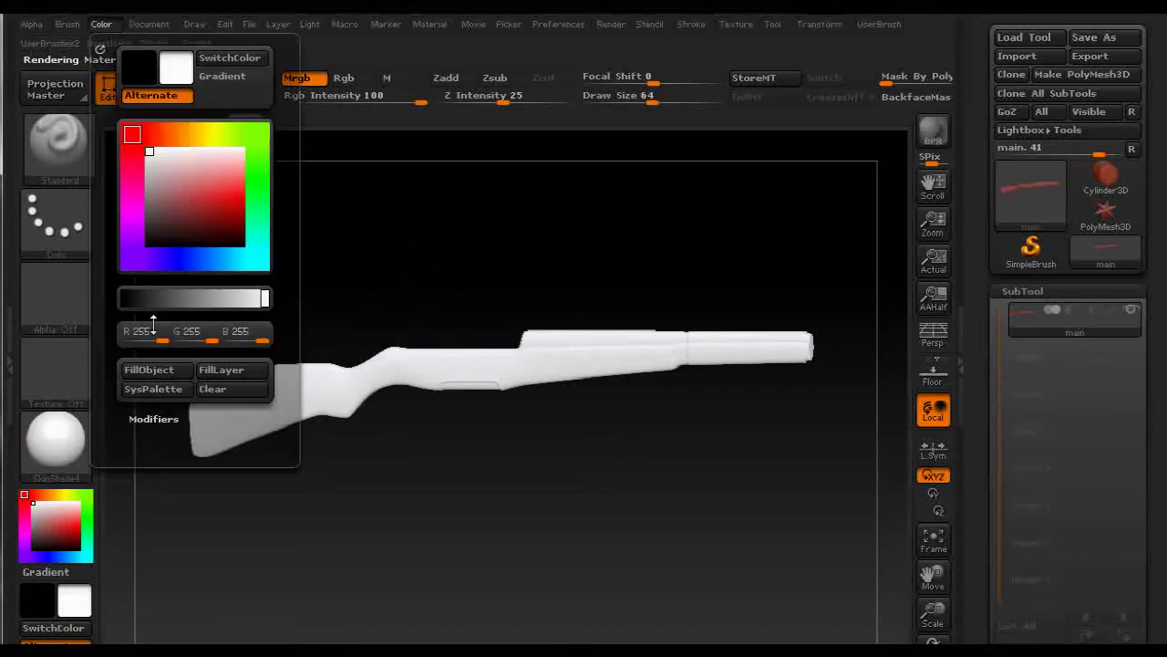
{"action": "left_click", "coordinate": [163, 375]}
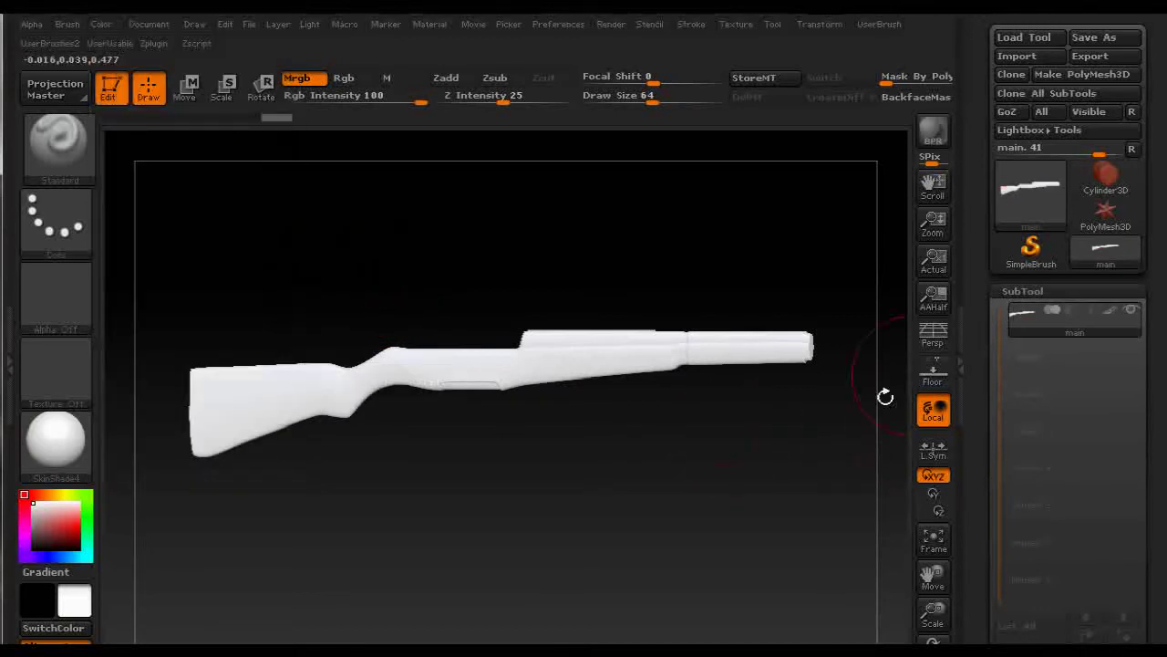
Step: Set the Standard brush's stroke to DragRect and choose a dark brown paint colour
{"action": "left_click_drag", "start_coordinate": [839, 419], "coordinate": [800, 435]}
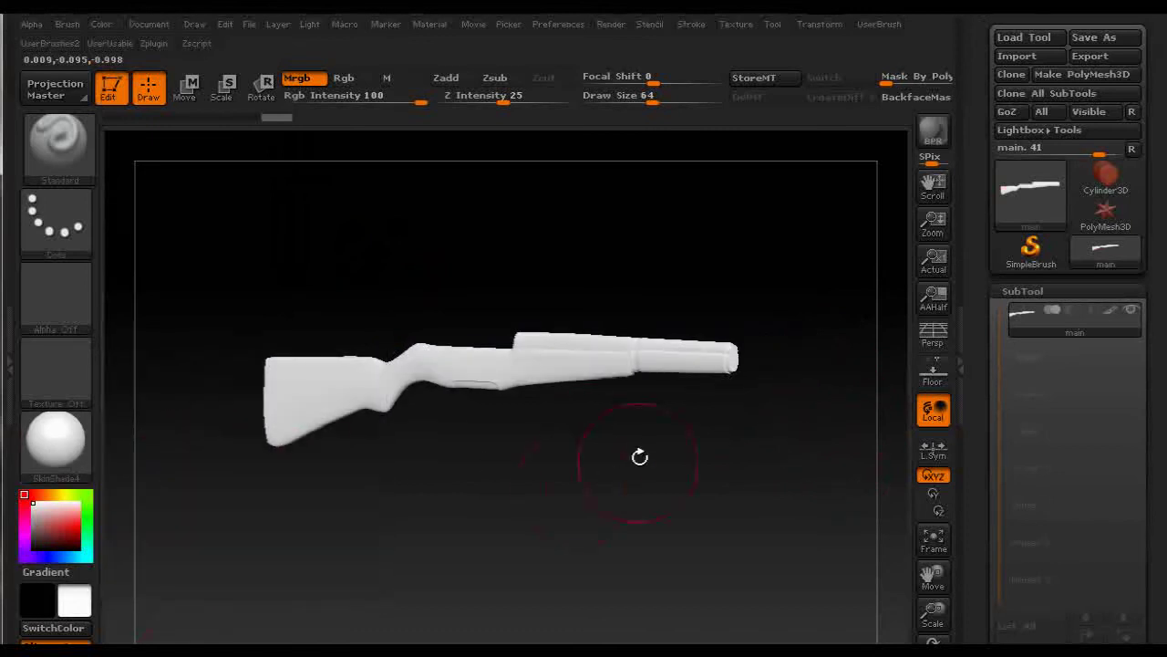
{"action": "left_click_drag", "start_coordinate": [651, 448], "coordinate": [496, 450]}
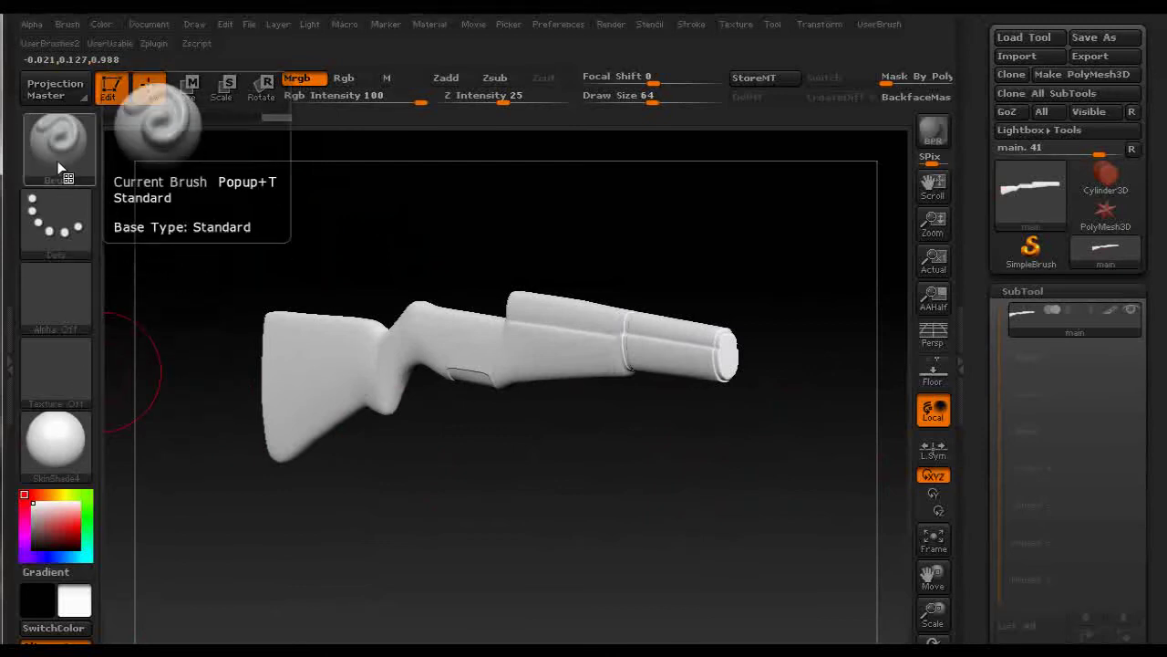
{"action": "left_click", "coordinate": [57, 219]}
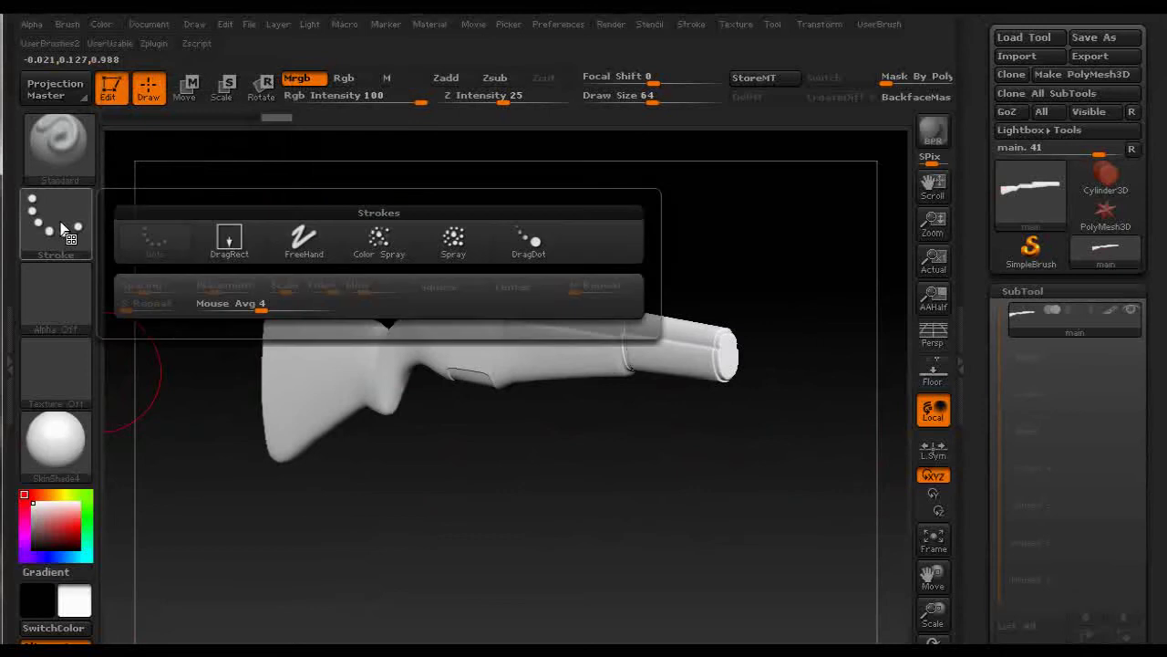
{"action": "left_click", "coordinate": [230, 239]}
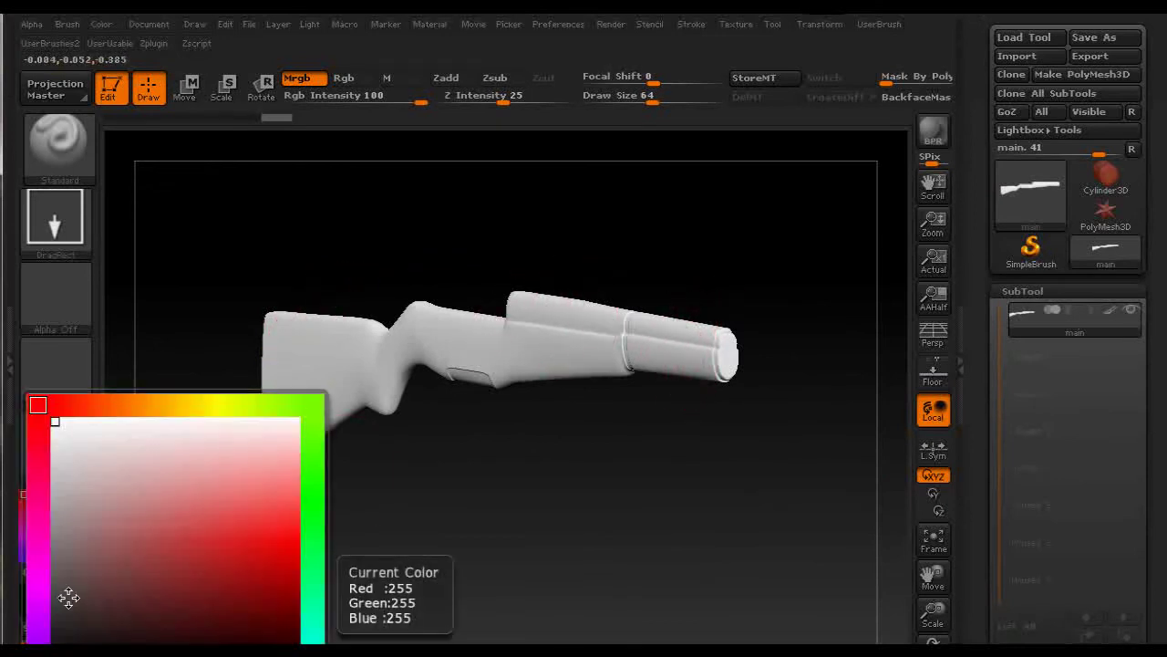
{"action": "left_click", "coordinate": [117, 404]}
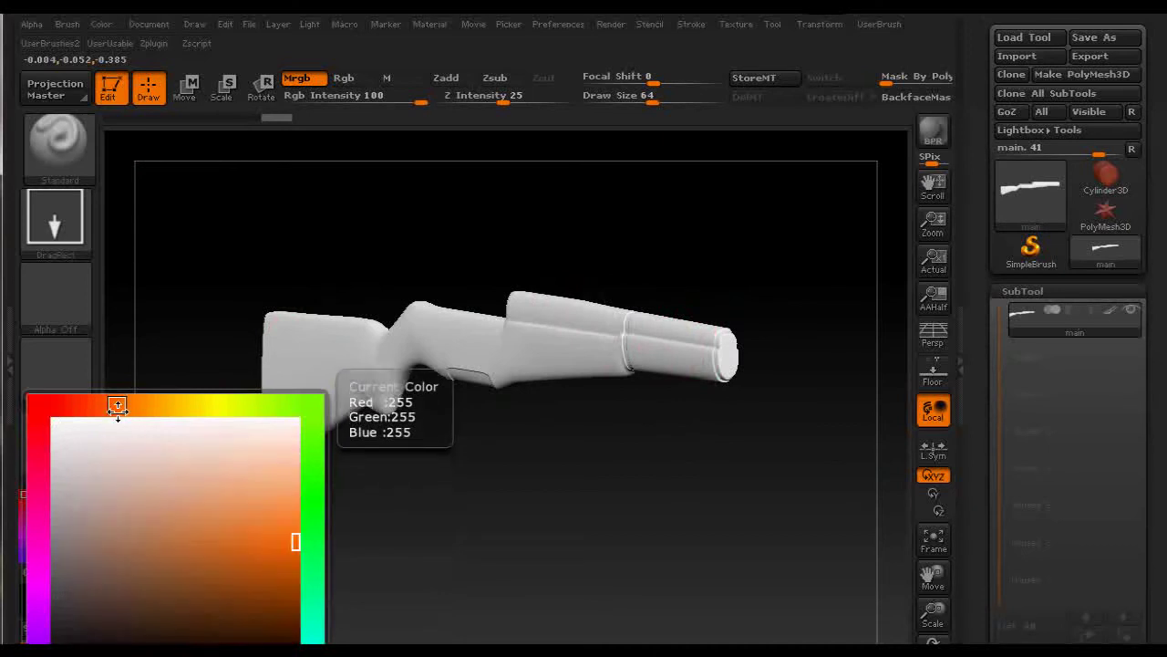
{"action": "left_click", "coordinate": [274, 608]}
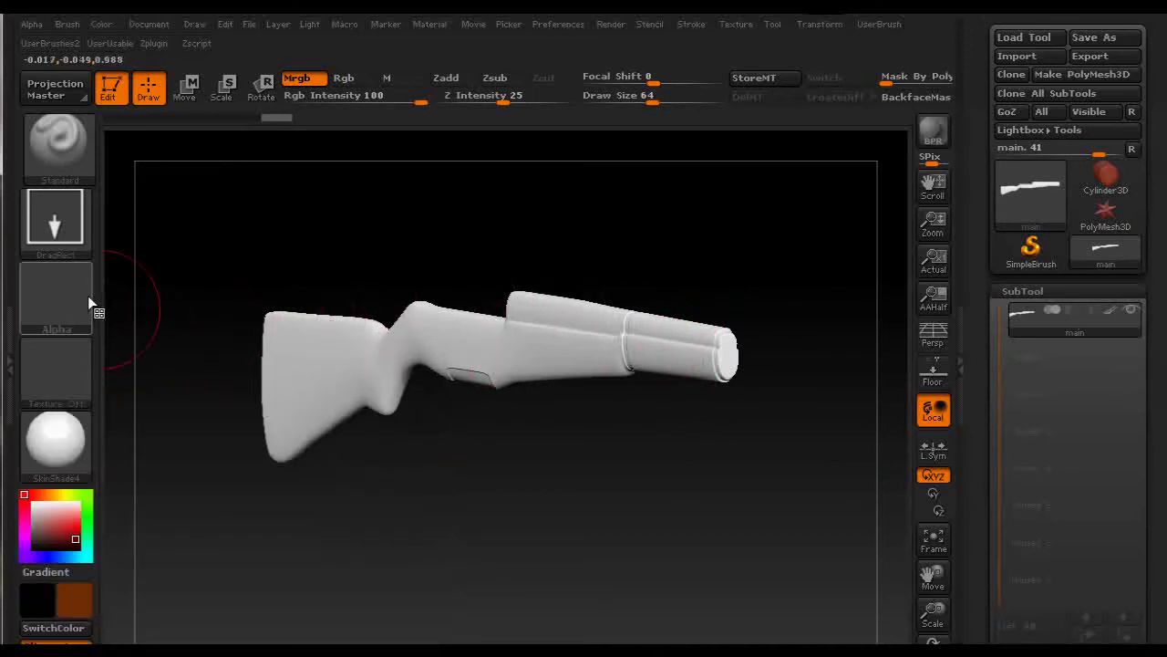
Step: Assign the speckled Alpha 20 to the Standard brush
{"action": "left_click", "coordinate": [58, 295]}
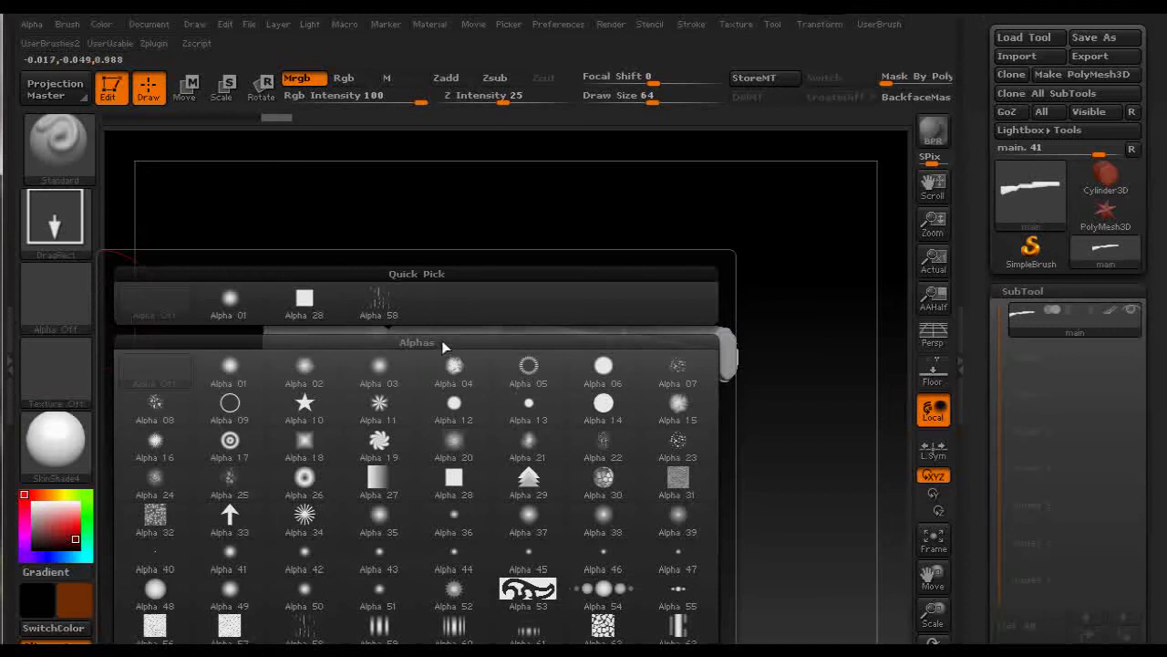
{"action": "left_click", "coordinate": [464, 451]}
{"action": "mouse_move", "coordinate": [68, 292]}
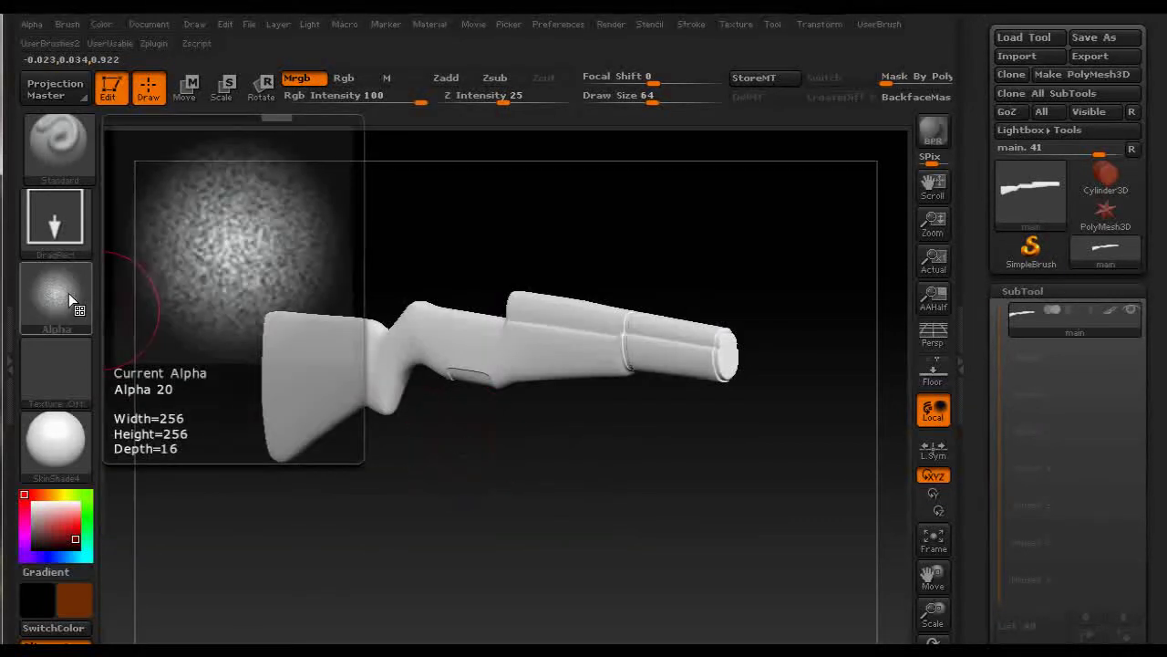
Step: Browse the alpha list and the LightBox alphas for other brush patterns, then close LightBox
{"action": "left_click", "coordinate": [68, 293]}
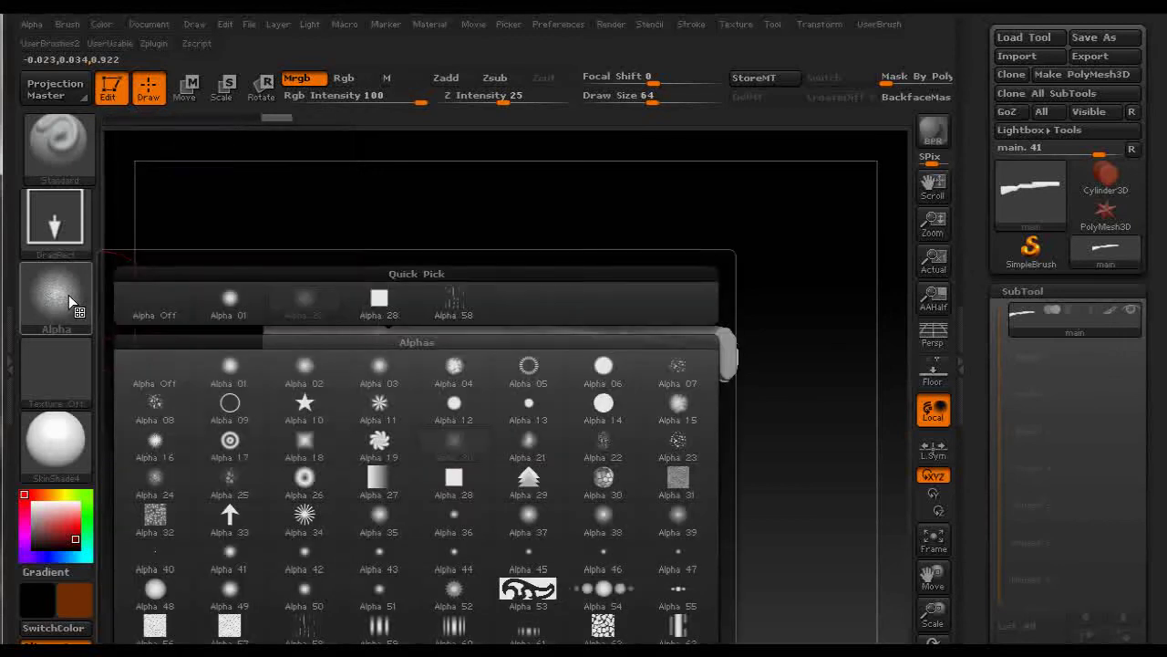
{"action": "mouse_move", "coordinate": [446, 313]}
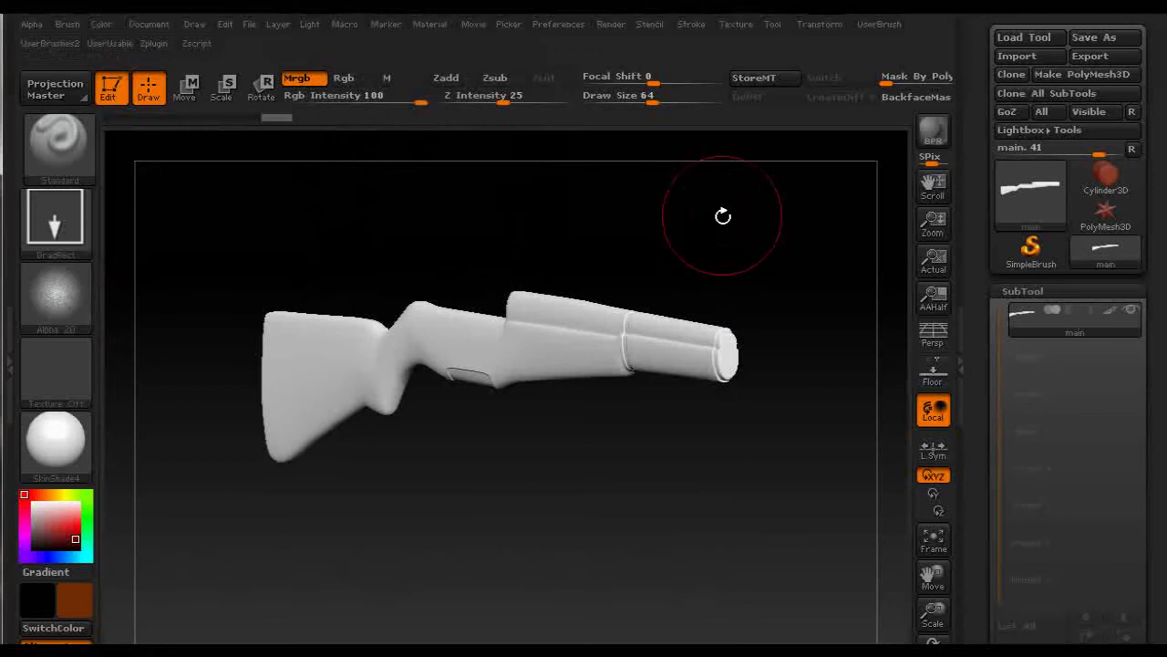
{"action": "key", "text": "comma"}
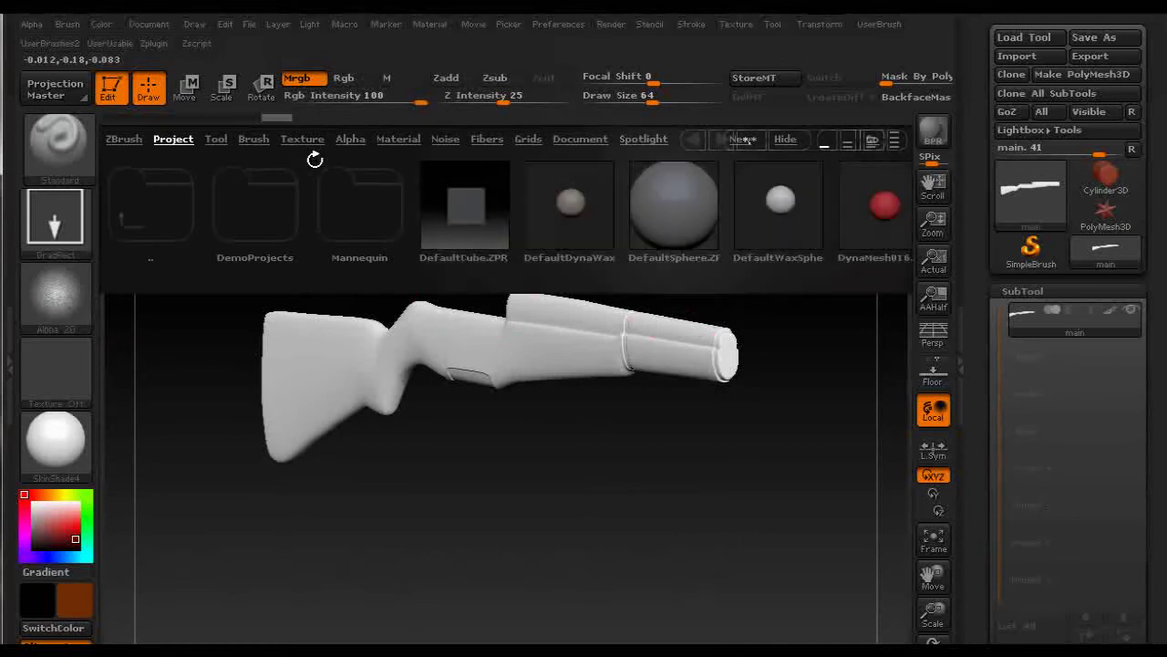
{"action": "left_click", "coordinate": [349, 140]}
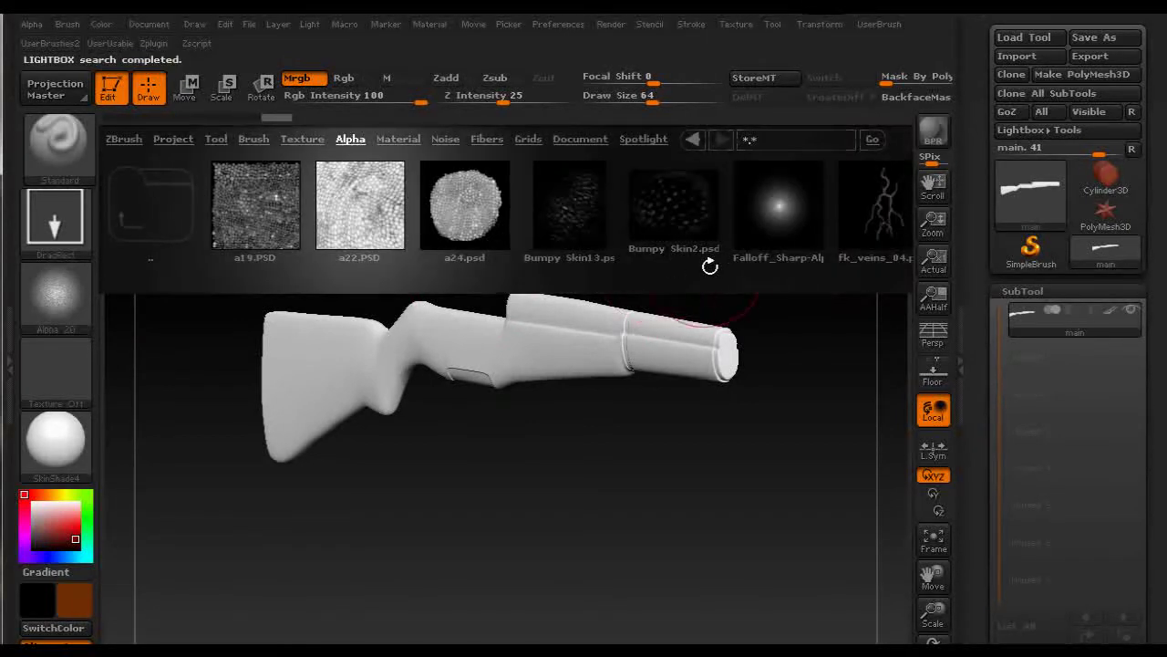
{"action": "left_click_drag", "start_coordinate": [727, 204], "coordinate": [433, 203]}
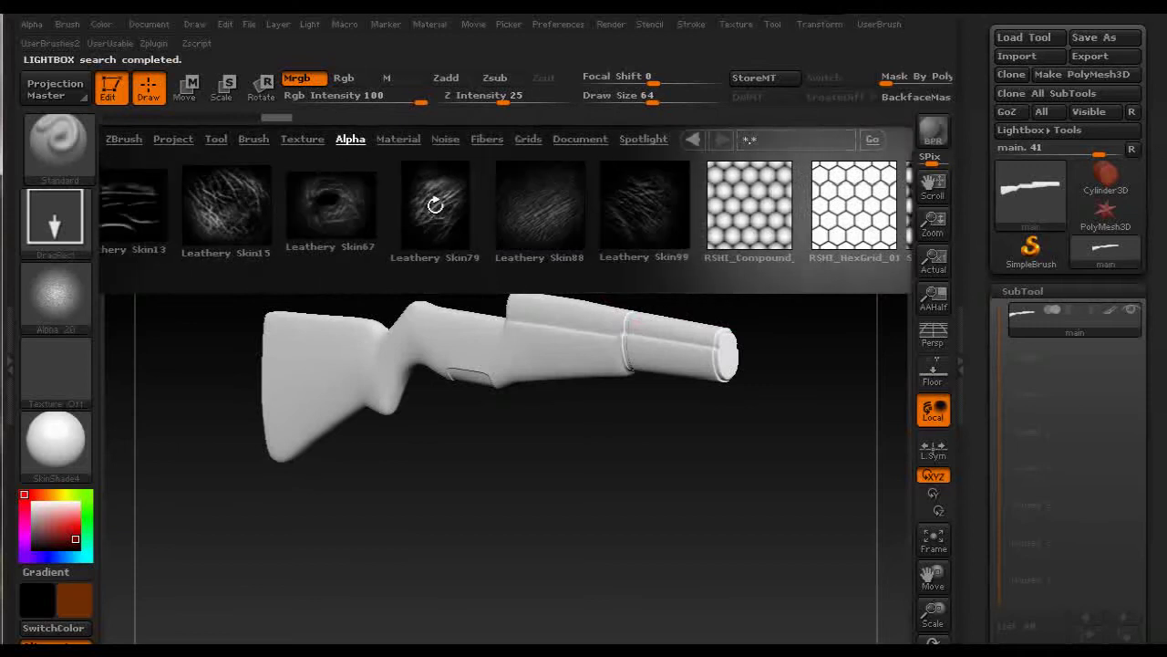
{"action": "key", "text": "comma"}
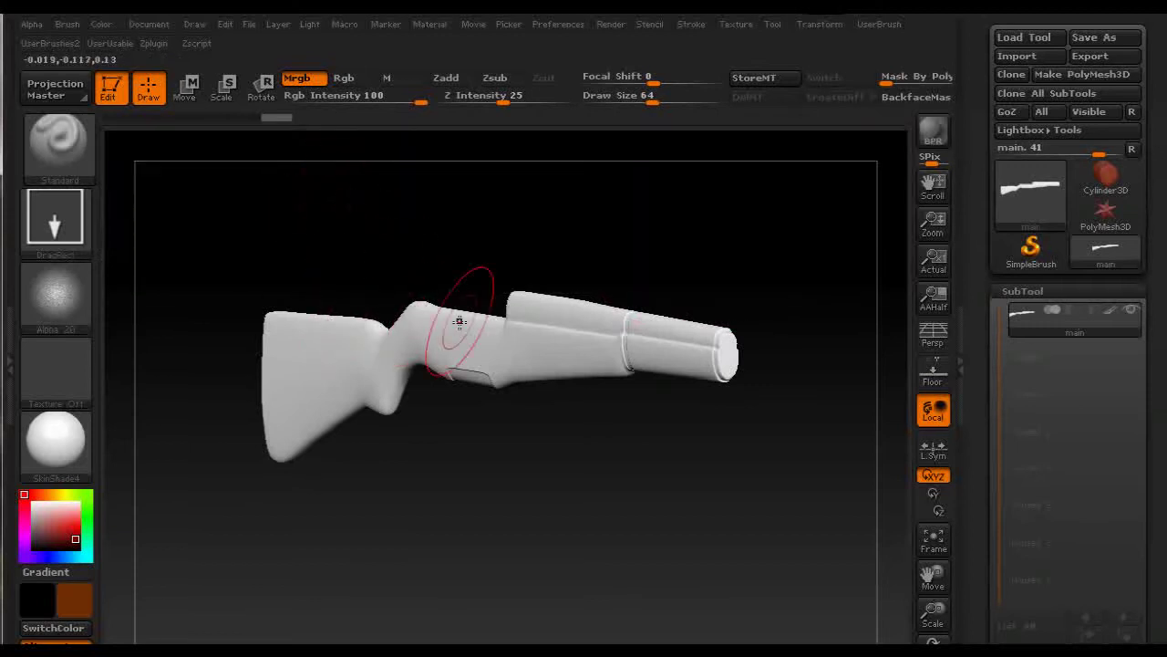
Step: Set Rgb Intensity to 44 and stamp brown paint on the upper side of the stock's front end
{"action": "left_click", "coordinate": [409, 102]}
{"action": "left_click_drag", "start_coordinate": [408, 101], "coordinate": [381, 104]}
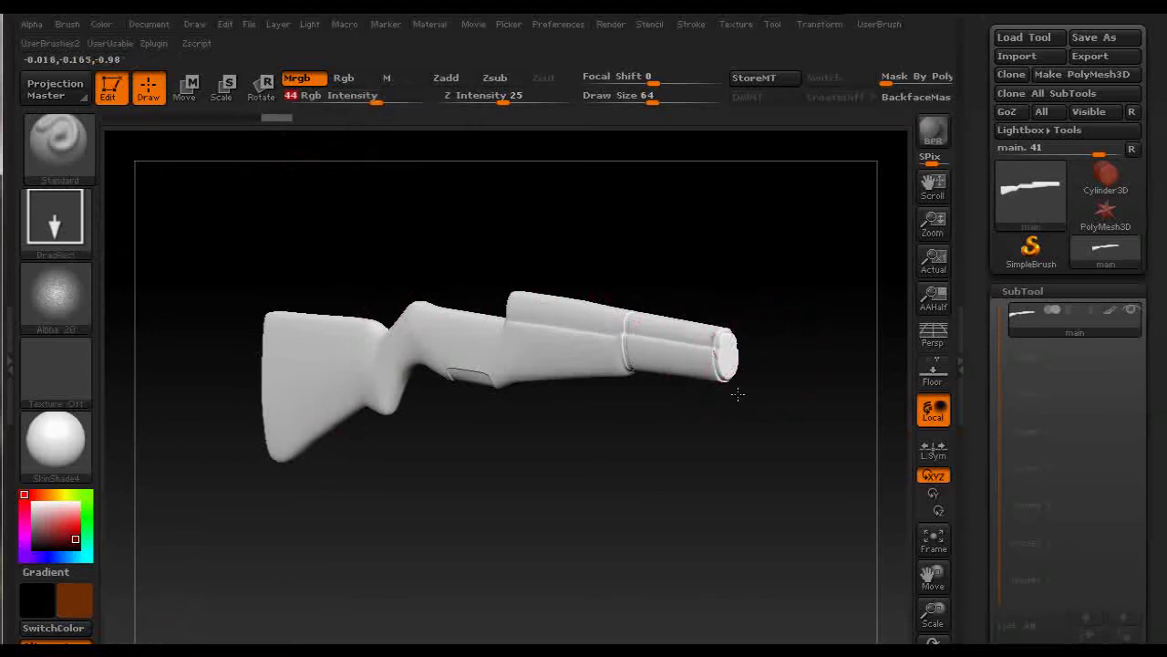
{"action": "mouse_move", "coordinate": [723, 341]}
{"action": "left_mouse_down"}
{"action": "mouse_move", "coordinate": [703, 335]}
{"action": "mouse_move", "coordinate": [721, 372]}
{"action": "left_mouse_up"}
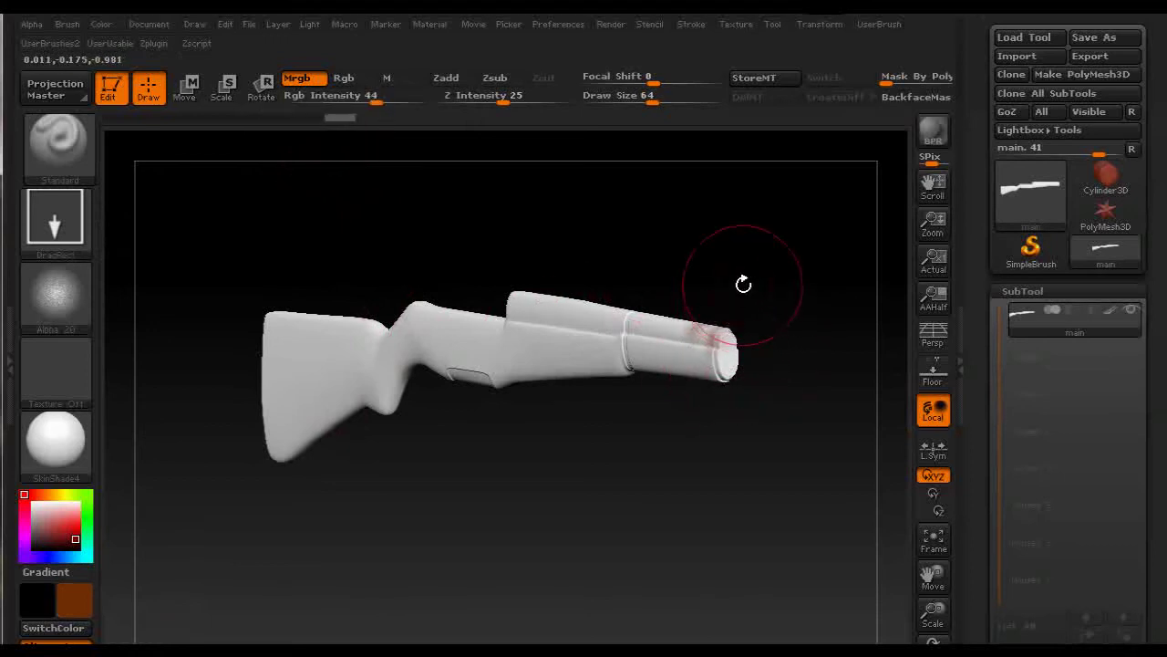
{"action": "mouse_move", "coordinate": [743, 285]}
{"action": "left_mouse_down", "text": "alt"}
{"action": "mouse_move", "coordinate": [722, 383]}
{"action": "mouse_move", "coordinate": [696, 420]}
{"action": "mouse_move", "coordinate": [674, 406]}
{"action": "mouse_move", "coordinate": [685, 386]}
{"action": "mouse_move", "coordinate": [729, 467]}
{"action": "left_mouse_up", "text": "alt"}
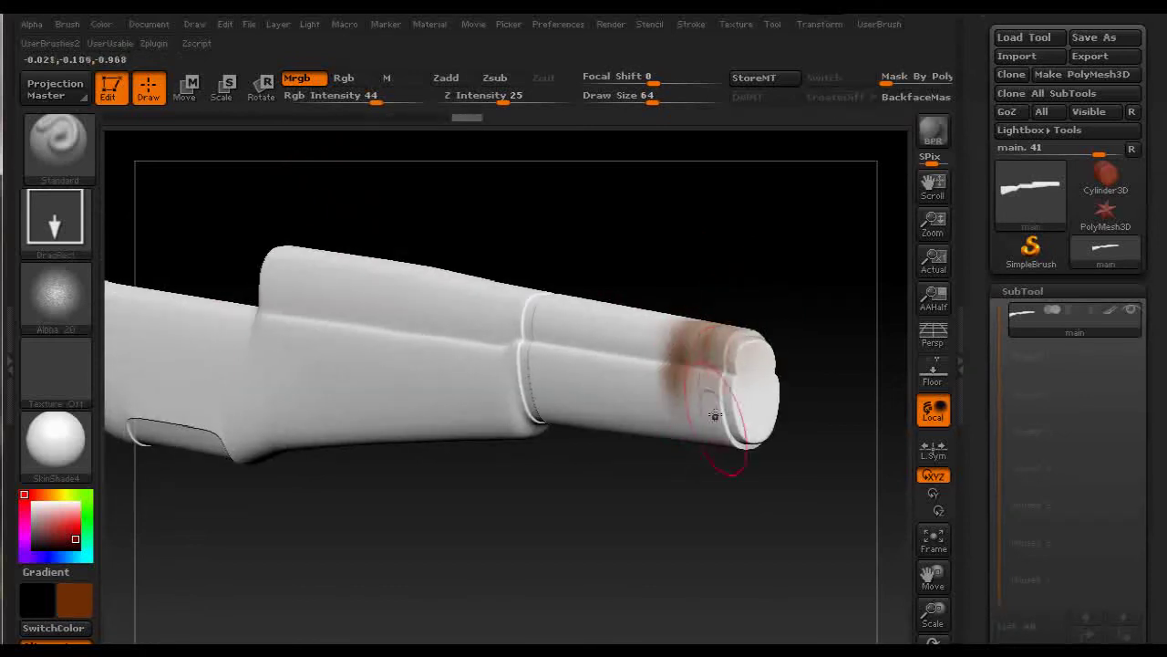
{"action": "left_click_drag", "start_coordinate": [704, 356], "coordinate": [730, 454]}
{"action": "mouse_move", "coordinate": [722, 374]}
{"action": "left_mouse_down"}
{"action": "mouse_move", "coordinate": [732, 456]}
{"action": "mouse_move", "coordinate": [717, 411]}
{"action": "mouse_move", "coordinate": [740, 466]}
{"action": "left_mouse_up"}
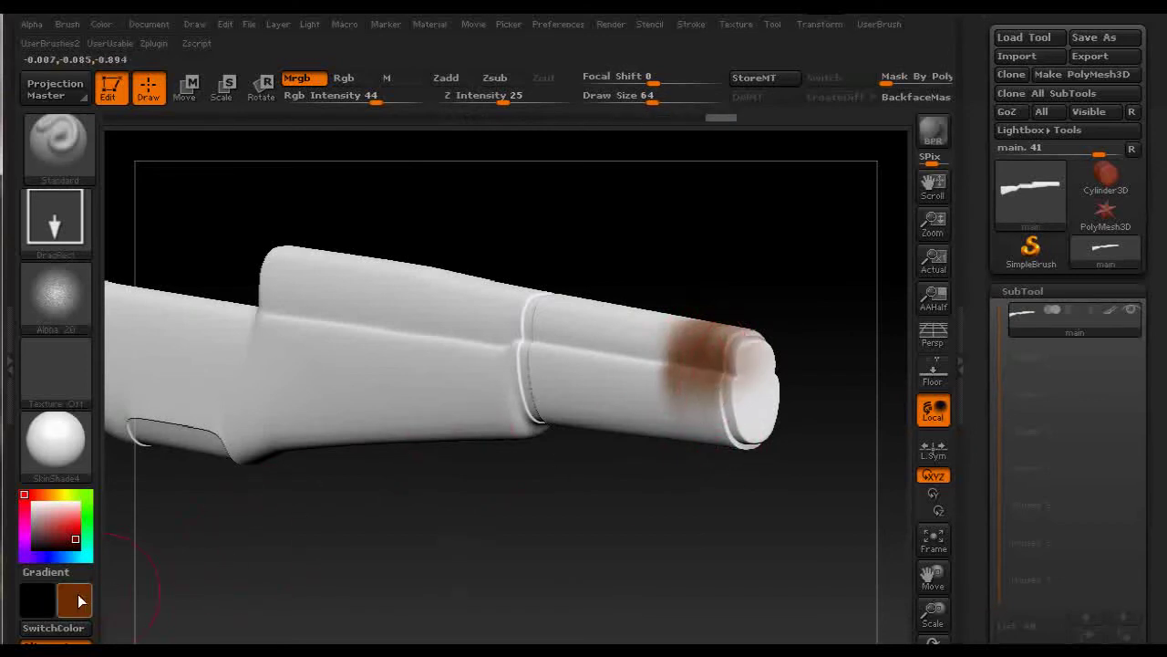
Step: Set Rgb Intensity to 20 and stamp softer brown paint around the side and lower part of the stock's front end
{"action": "left_click_drag", "start_coordinate": [372, 100], "coordinate": [346, 102]}
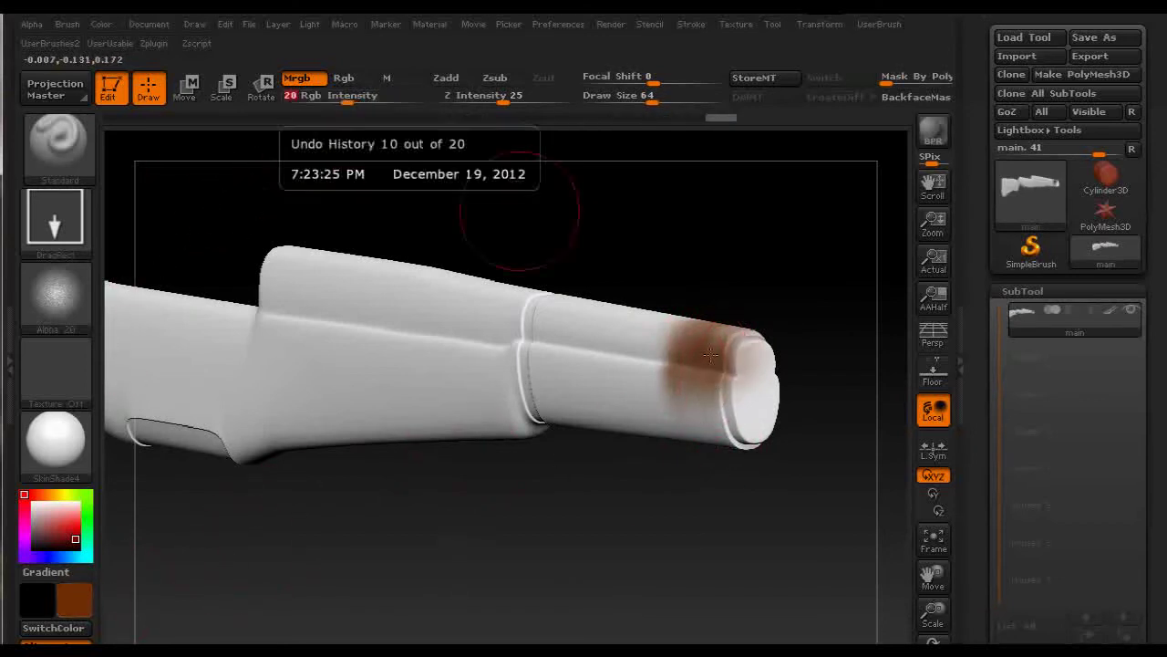
{"action": "left_click_drag", "start_coordinate": [706, 400], "coordinate": [747, 469]}
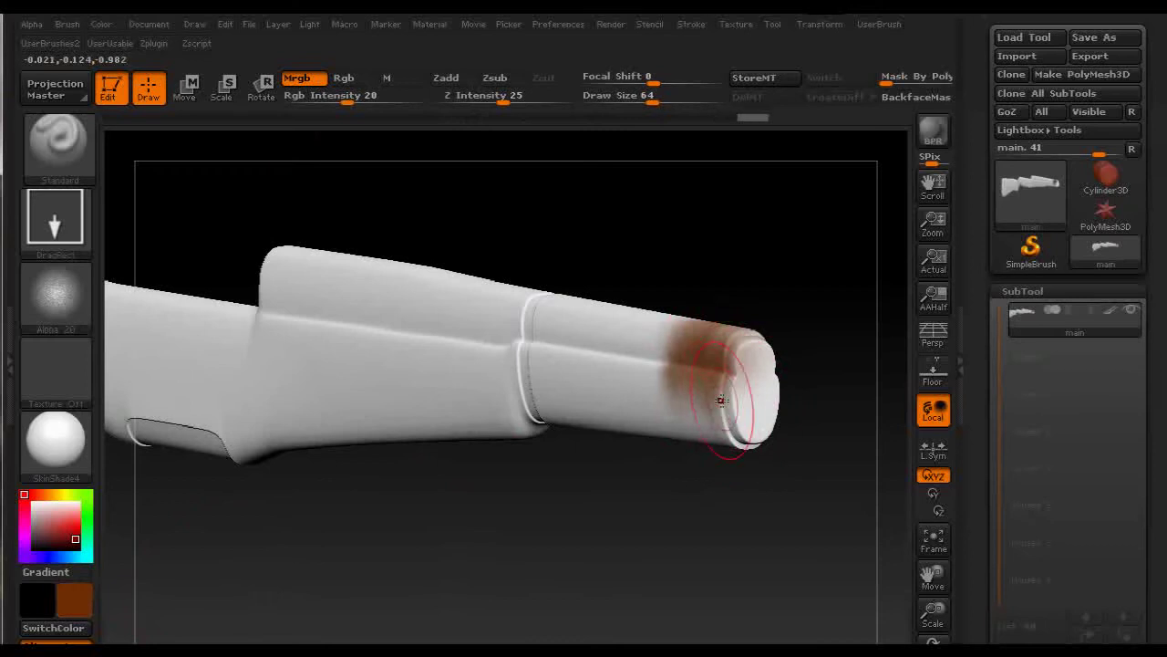
{"action": "mouse_move", "coordinate": [718, 402]}
{"action": "left_mouse_down"}
{"action": "mouse_move", "coordinate": [724, 465]}
{"action": "mouse_move", "coordinate": [753, 504]}
{"action": "left_mouse_up"}
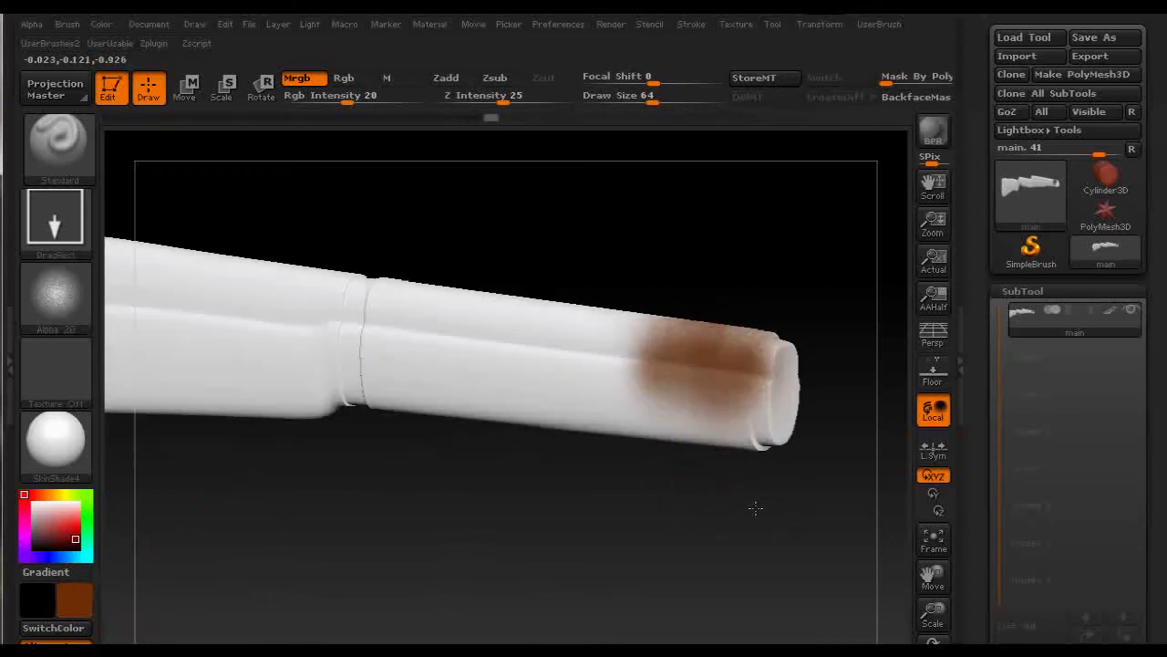
{"action": "left_click_drag", "start_coordinate": [693, 415], "coordinate": [708, 505]}
{"action": "mouse_move", "coordinate": [675, 414]}
{"action": "left_mouse_down"}
{"action": "mouse_move", "coordinate": [668, 449]}
{"action": "mouse_move", "coordinate": [724, 475]}
{"action": "left_mouse_up"}
{"action": "mouse_move", "coordinate": [734, 414]}
{"action": "left_mouse_down"}
{"action": "mouse_move", "coordinate": [755, 425]}
{"action": "mouse_move", "coordinate": [764, 480]}
{"action": "left_mouse_up"}
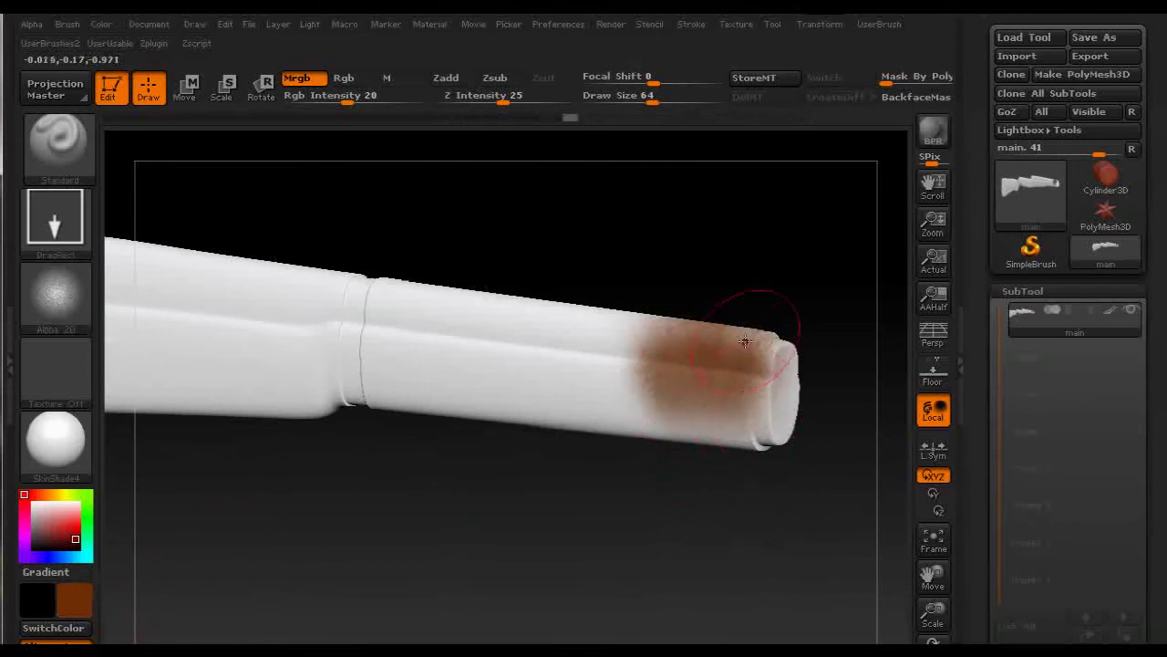
{"action": "mouse_move", "coordinate": [816, 333]}
{"action": "left_mouse_down"}
{"action": "mouse_move", "coordinate": [773, 360]}
{"action": "mouse_move", "coordinate": [735, 333]}
{"action": "left_mouse_up"}
{"action": "left_click_drag", "start_coordinate": [698, 519], "coordinate": [701, 478]}
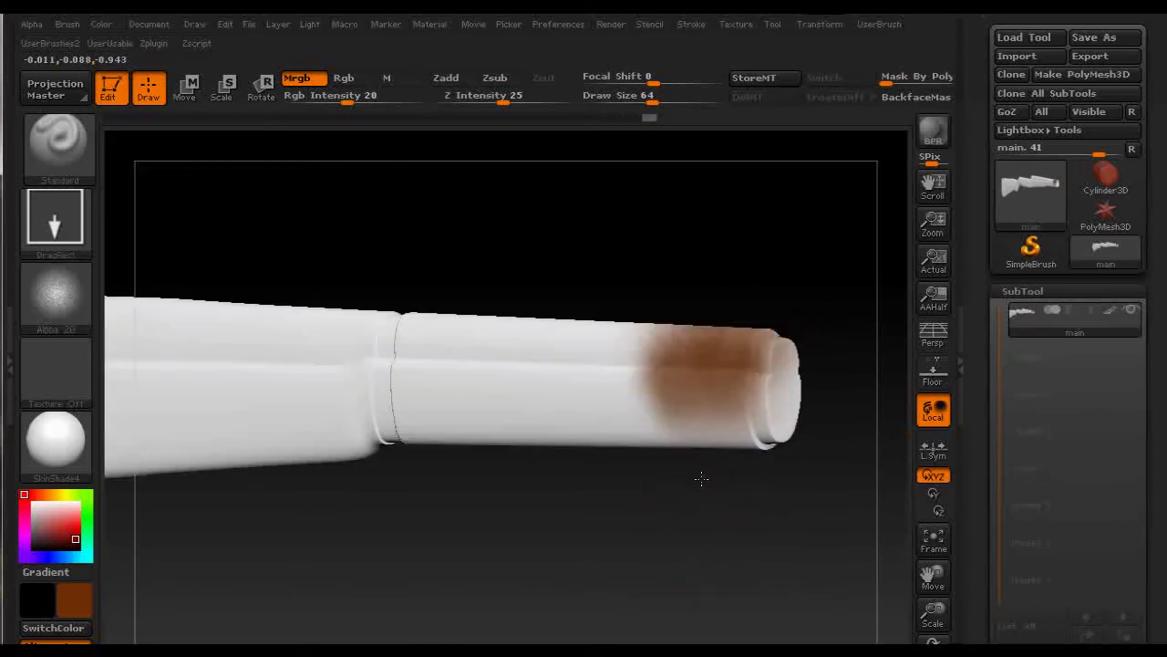
{"action": "left_click_drag", "start_coordinate": [713, 546], "coordinate": [776, 495]}
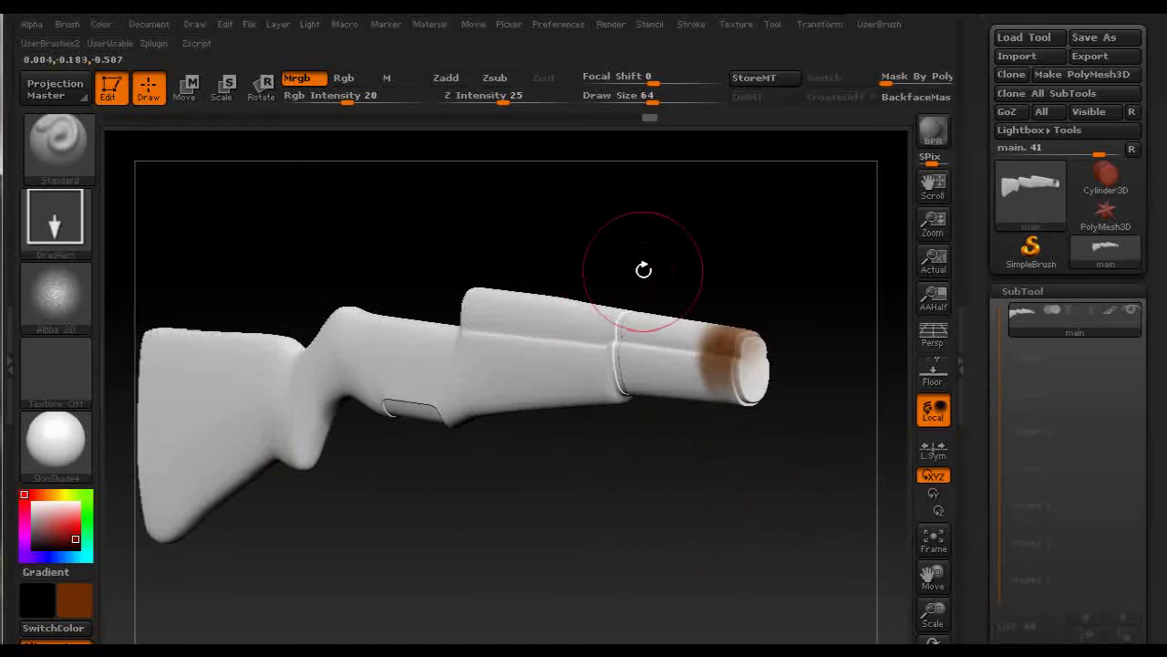
Step: Select Texture 27 as the current texture and apply it to the whole stock as polypaint from texture
{"action": "left_click", "coordinate": [65, 365]}
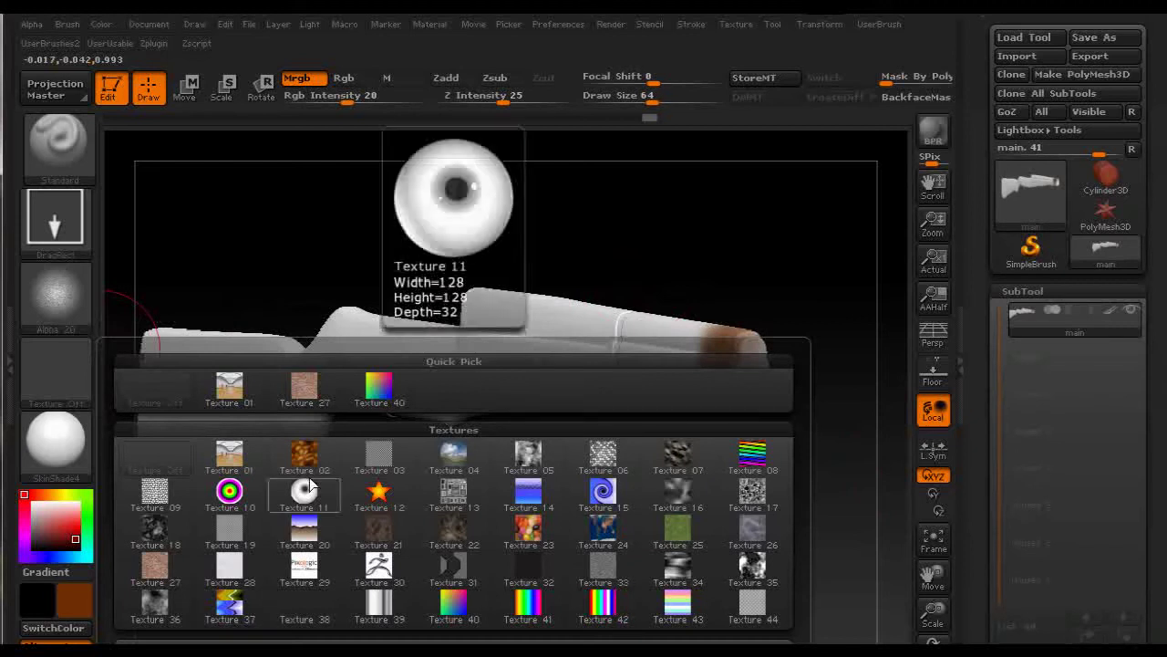
{"action": "mouse_move", "coordinate": [308, 392]}
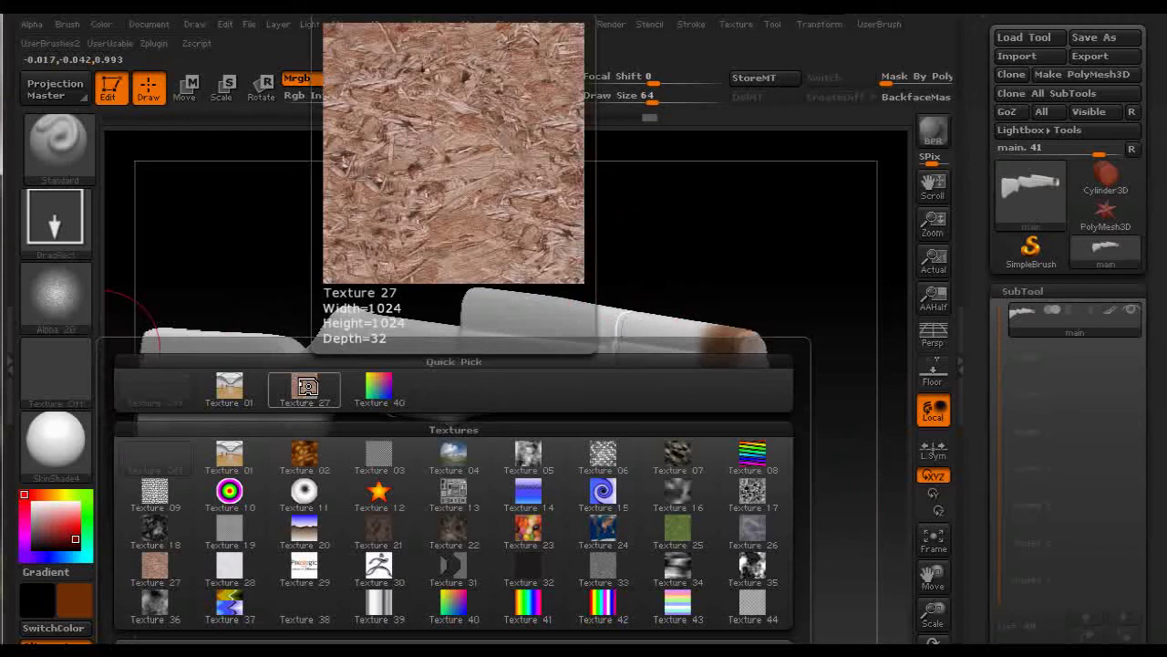
{"action": "left_click", "coordinate": [307, 388]}
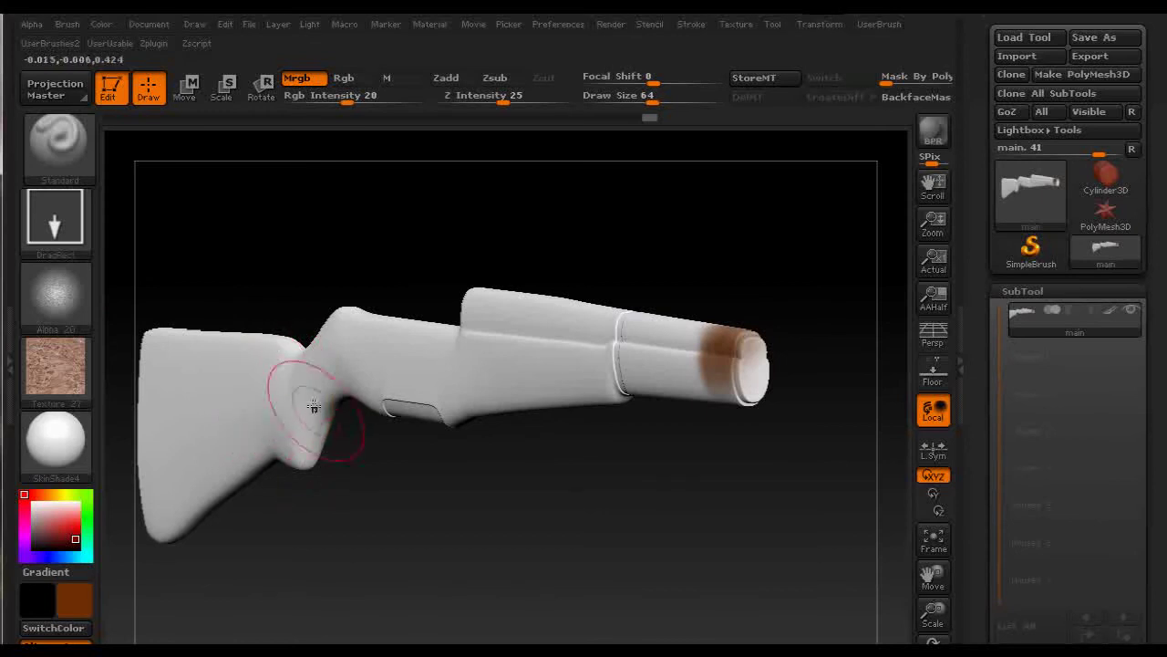
{"action": "left_click_drag", "start_coordinate": [1148, 449], "coordinate": [1151, 389]}
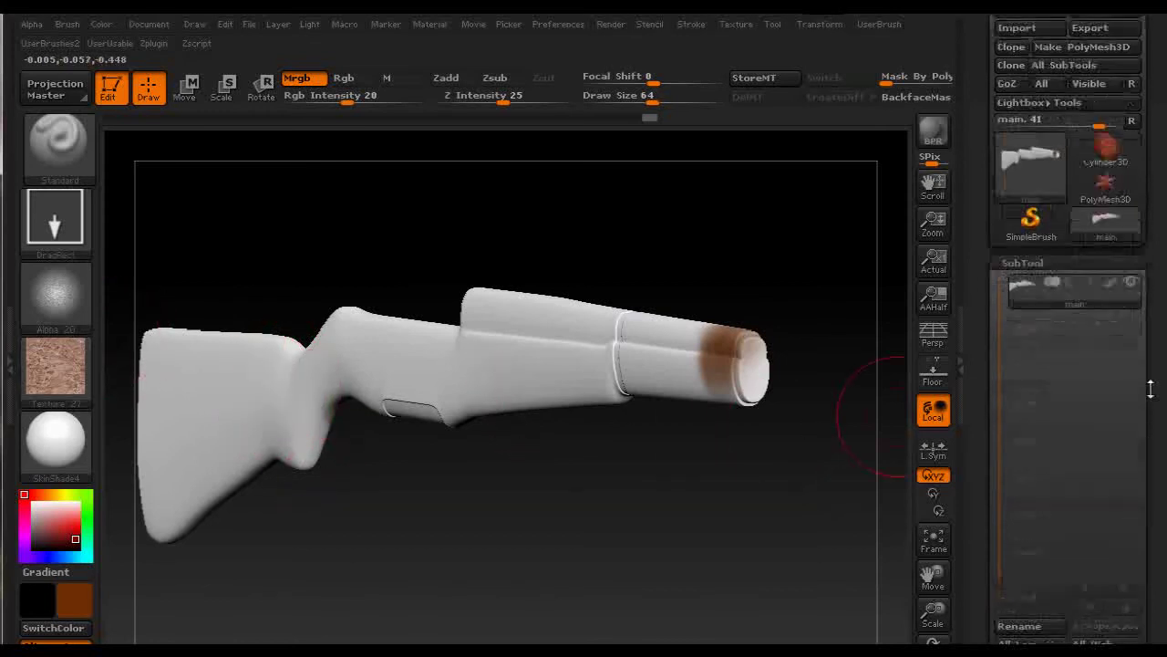
{"action": "scroll", "coordinate": [1151, 390], "scroll_direction": "down", "scroll_amount": 15}
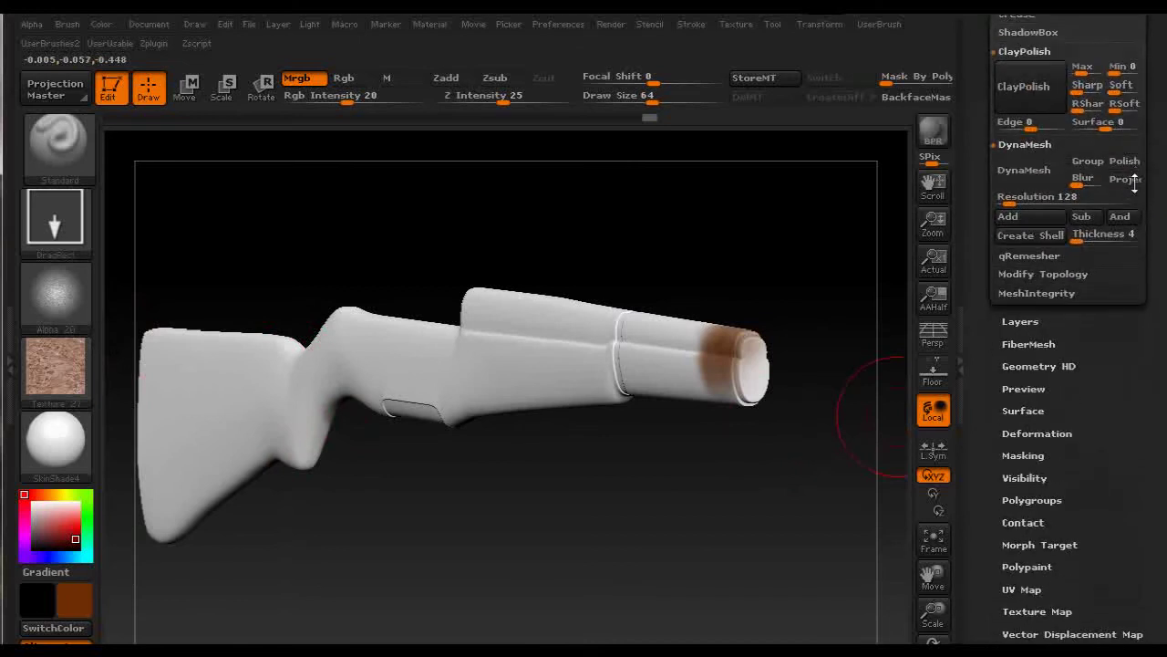
{"action": "scroll", "coordinate": [1132, 174], "scroll_direction": "down", "scroll_amount": 5}
{"action": "left_click", "coordinate": [1036, 386]}
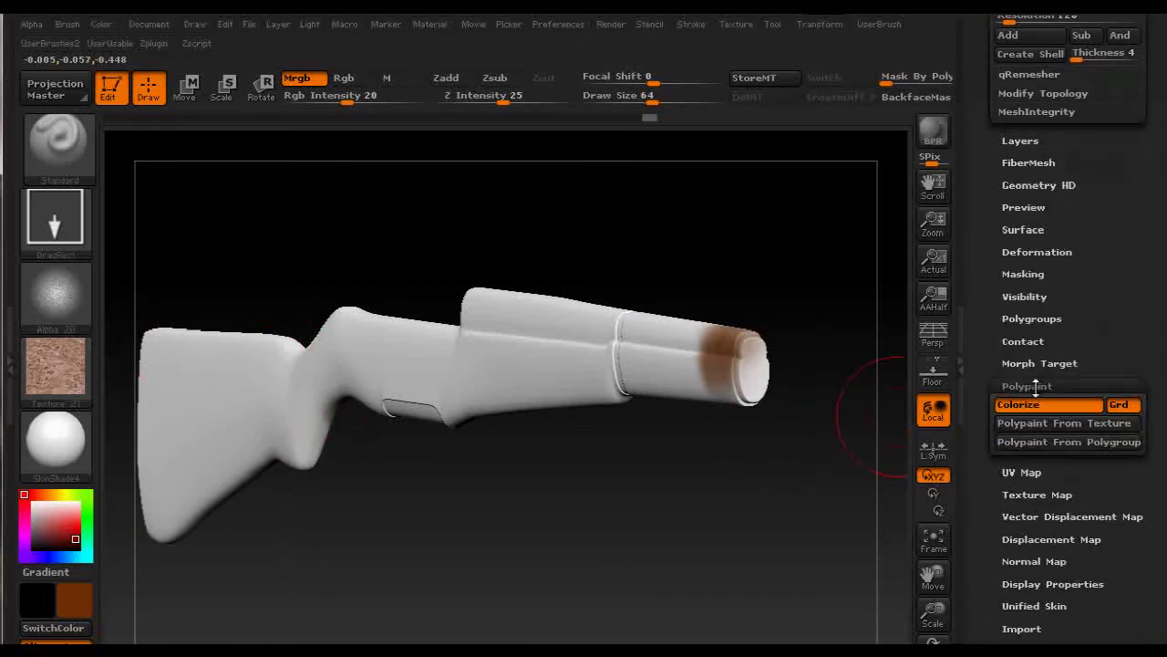
{"action": "left_click", "coordinate": [1048, 424]}
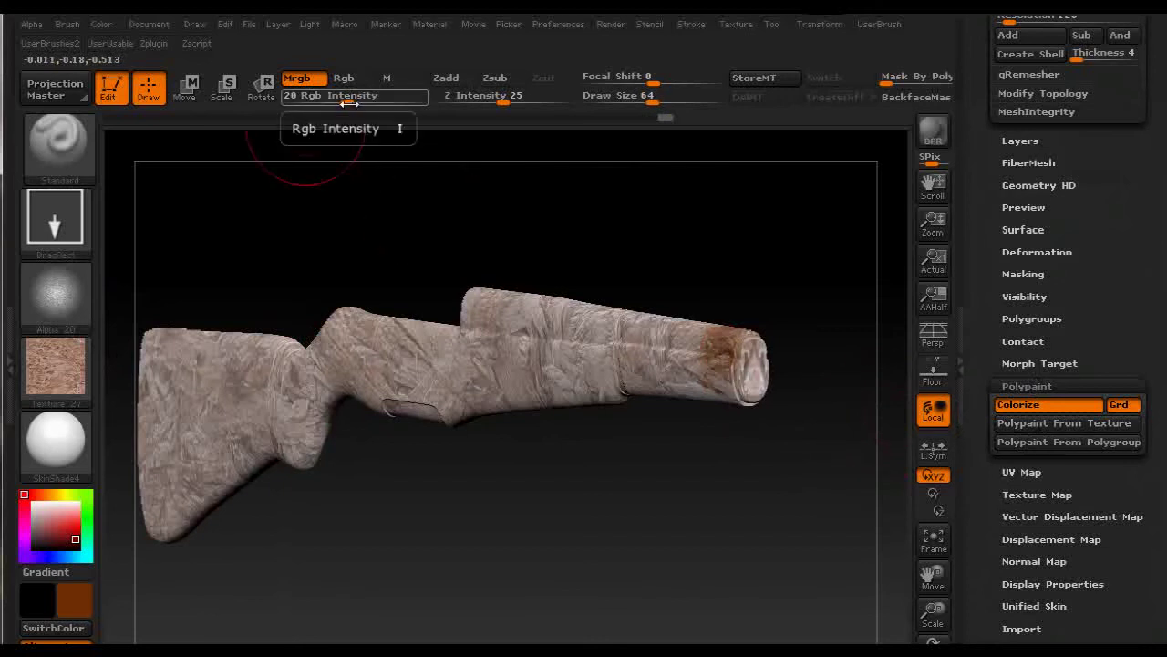
Step: Raise Rgb Intensity to 100, reapply Texture 27 to the stock as polypaint, and inspect the front end
{"action": "left_click_drag", "start_coordinate": [352, 104], "coordinate": [428, 104]}
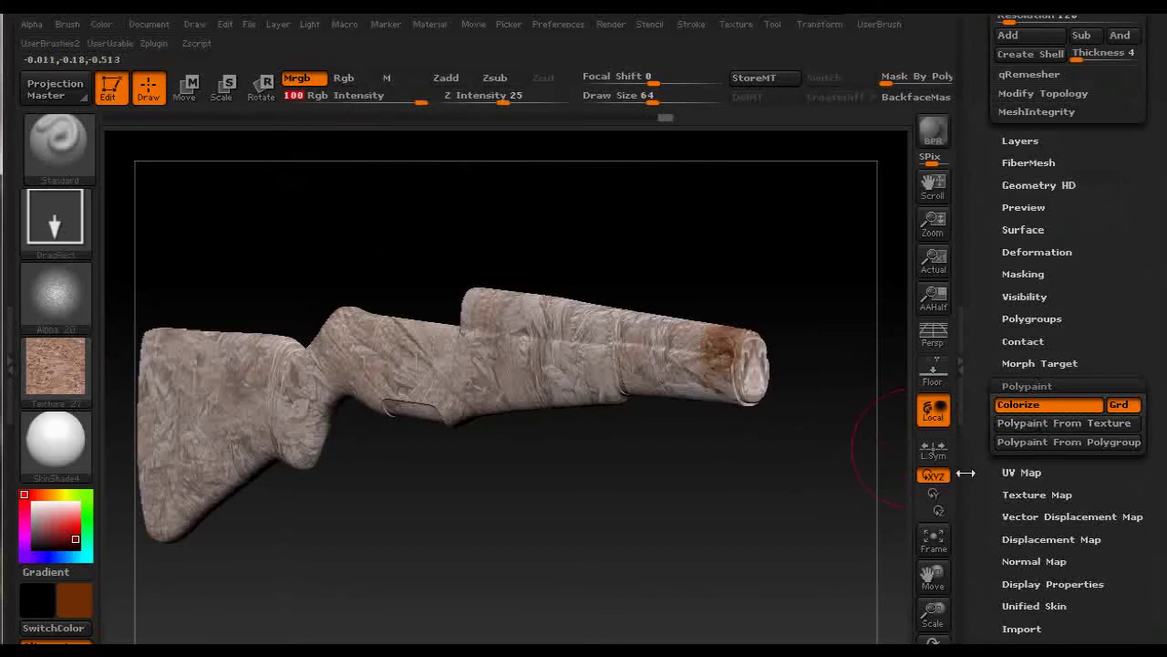
{"action": "left_click", "coordinate": [1039, 426]}
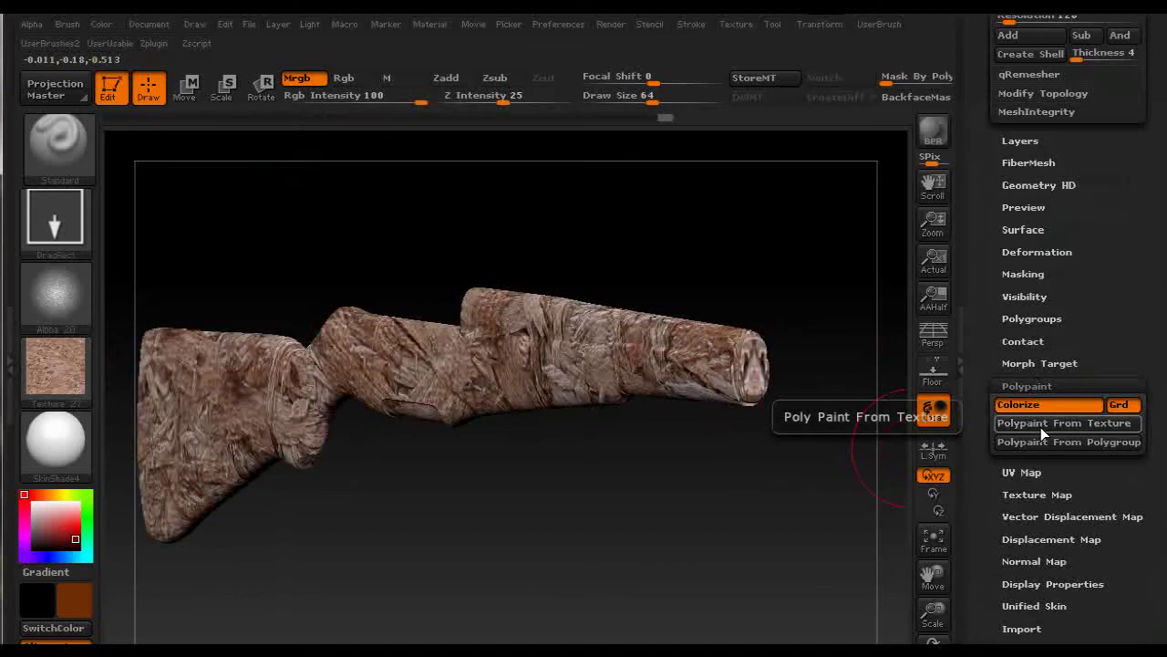
{"action": "left_click_drag", "start_coordinate": [724, 456], "coordinate": [594, 486]}
{"action": "left_click_drag", "start_coordinate": [652, 441], "coordinate": [720, 456]}
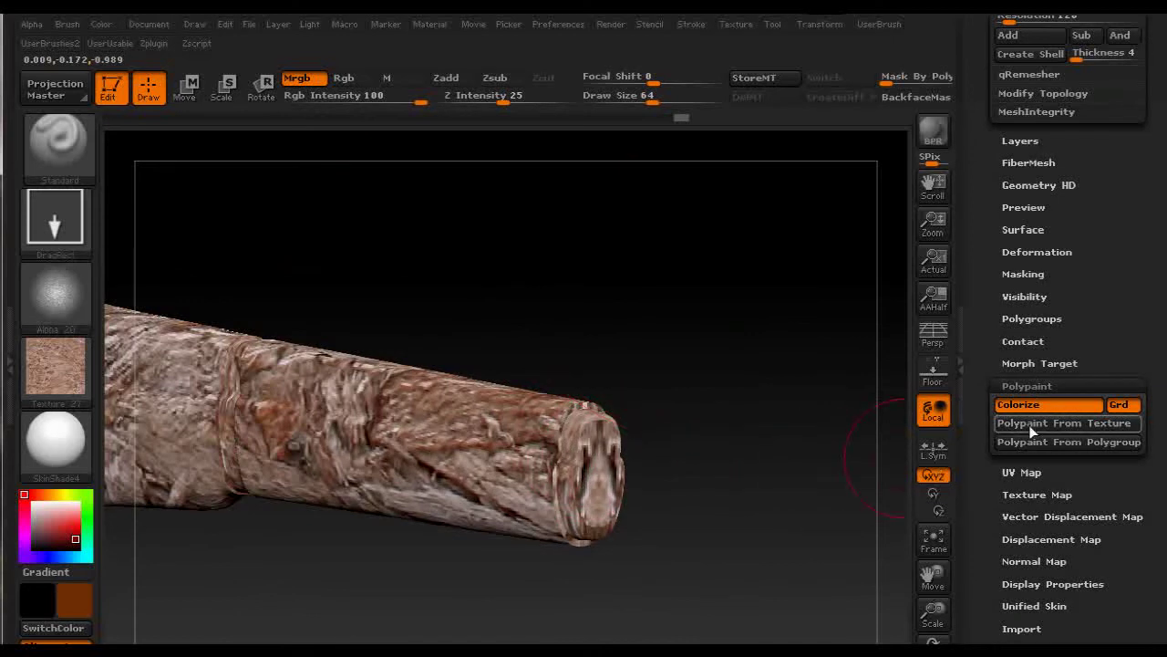
Step: Turn the texture off, set Rgb Intensity to 50 and stamp brown paint over the wood pattern at the stock's front end
{"action": "left_click", "coordinate": [73, 374]}
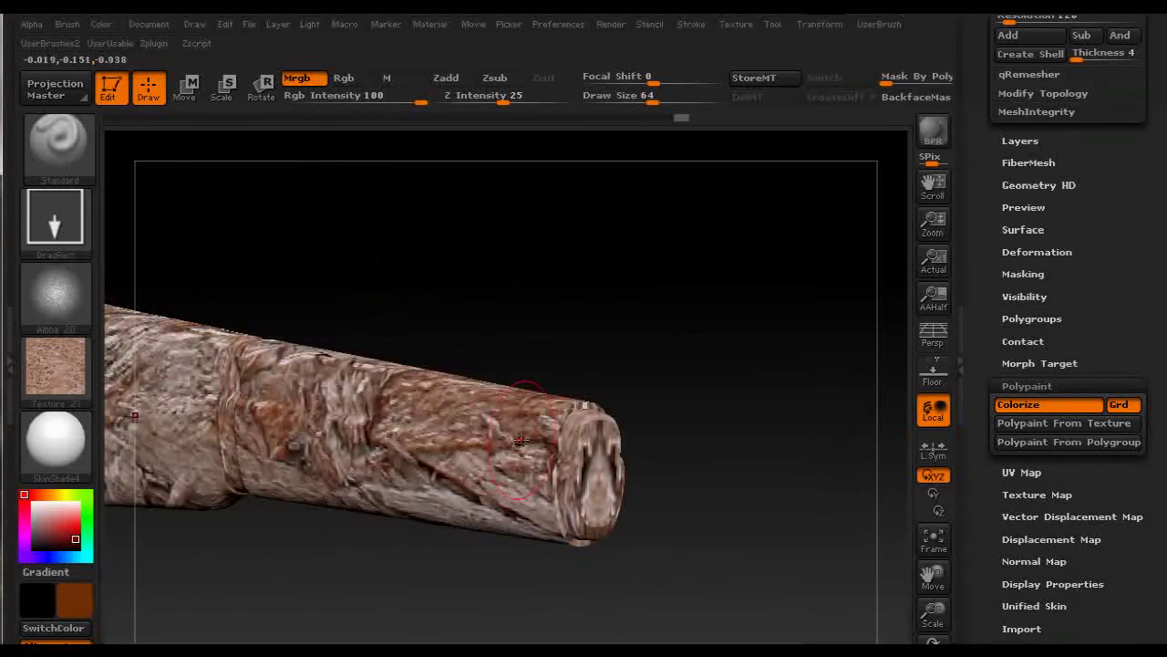
{"action": "left_click", "coordinate": [73, 359]}
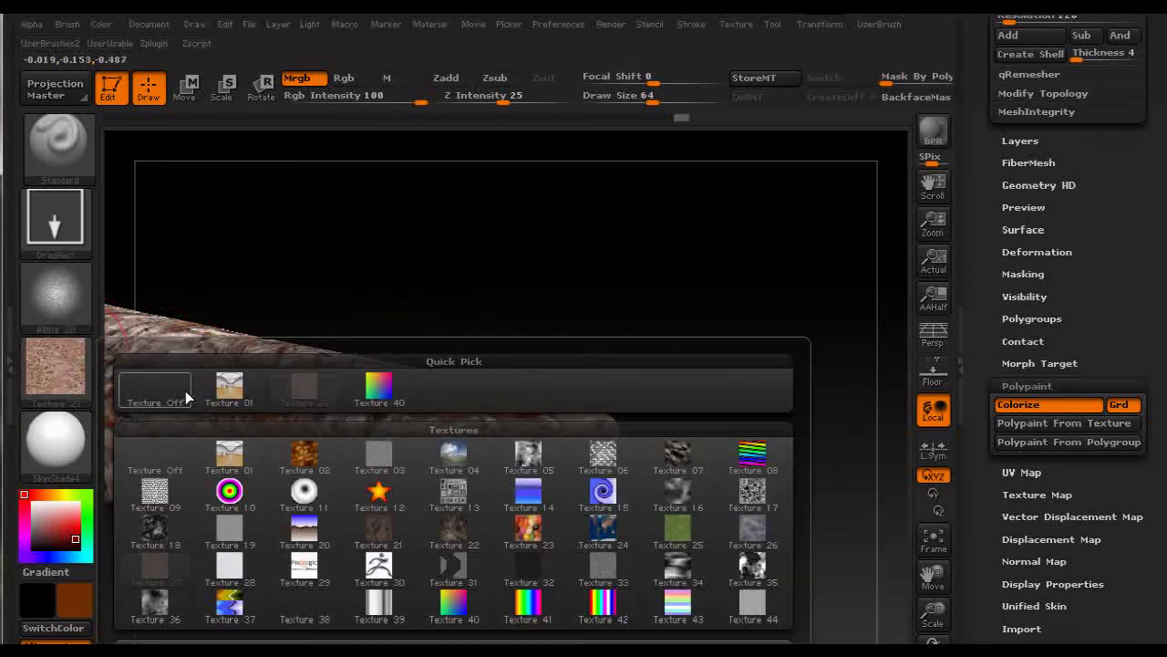
{"action": "left_click", "coordinate": [183, 390]}
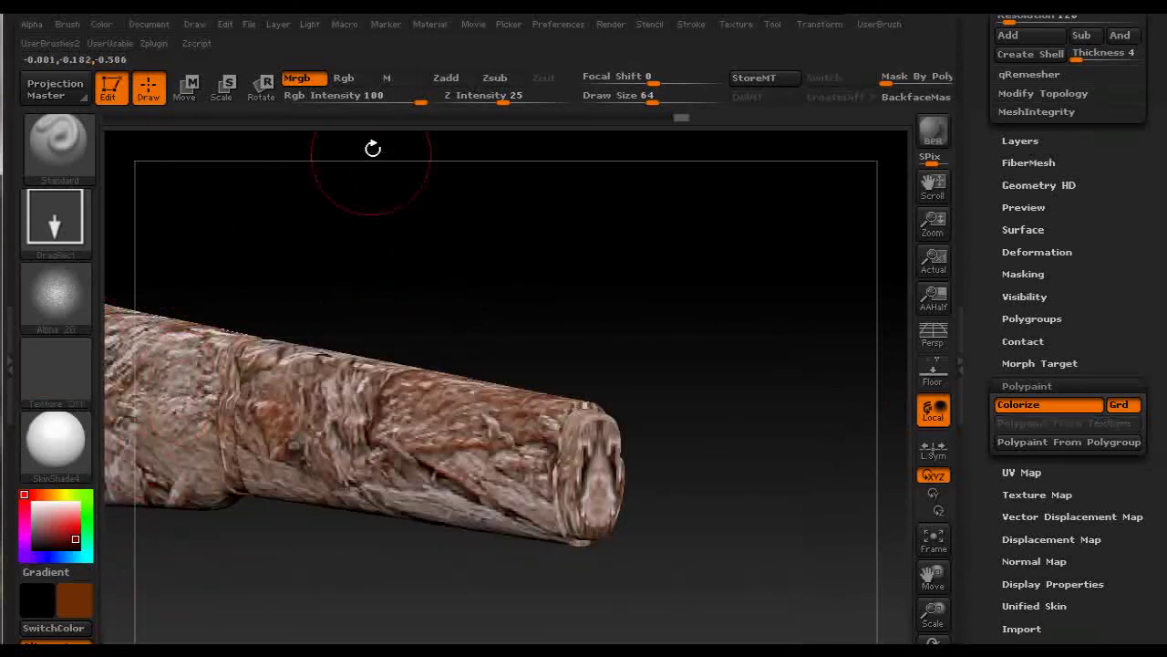
{"action": "left_click_drag", "start_coordinate": [405, 108], "coordinate": [380, 106]}
{"action": "left_click_drag", "start_coordinate": [535, 429], "coordinate": [562, 533]}
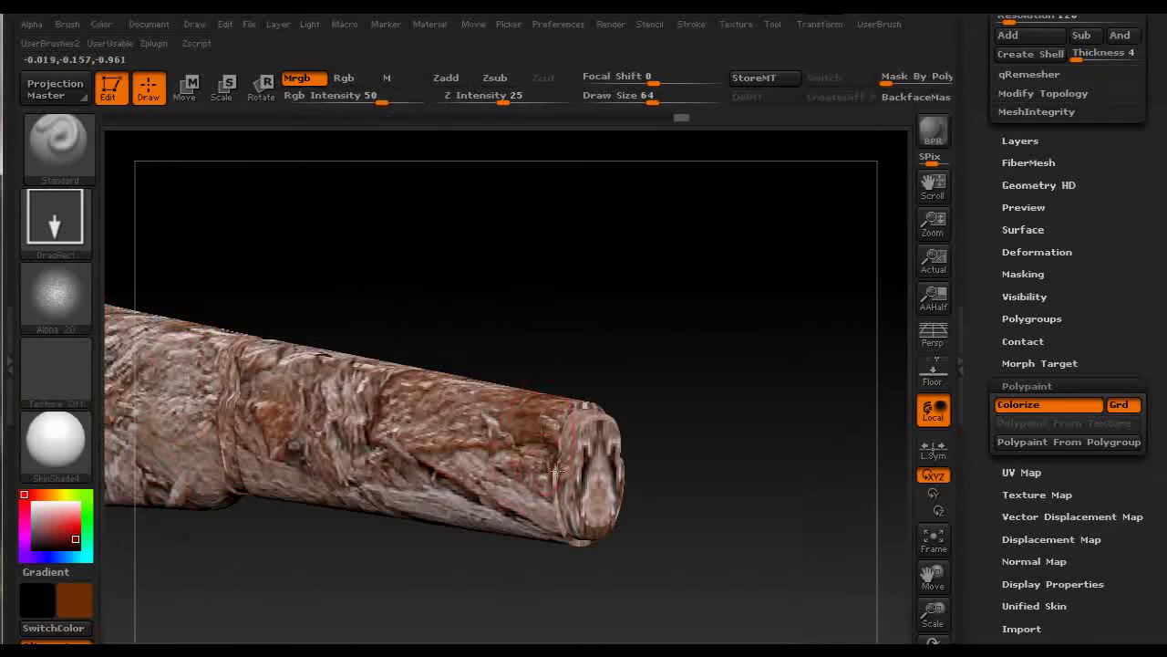
{"action": "mouse_move", "coordinate": [556, 469]}
{"action": "left_mouse_down"}
{"action": "mouse_move", "coordinate": [511, 447]}
{"action": "mouse_move", "coordinate": [488, 456]}
{"action": "mouse_move", "coordinate": [500, 461]}
{"action": "mouse_move", "coordinate": [474, 401]}
{"action": "mouse_move", "coordinate": [456, 469]}
{"action": "mouse_move", "coordinate": [479, 460]}
{"action": "mouse_move", "coordinate": [566, 558]}
{"action": "mouse_move", "coordinate": [645, 519]}
{"action": "mouse_move", "coordinate": [665, 413]}
{"action": "left_mouse_up"}
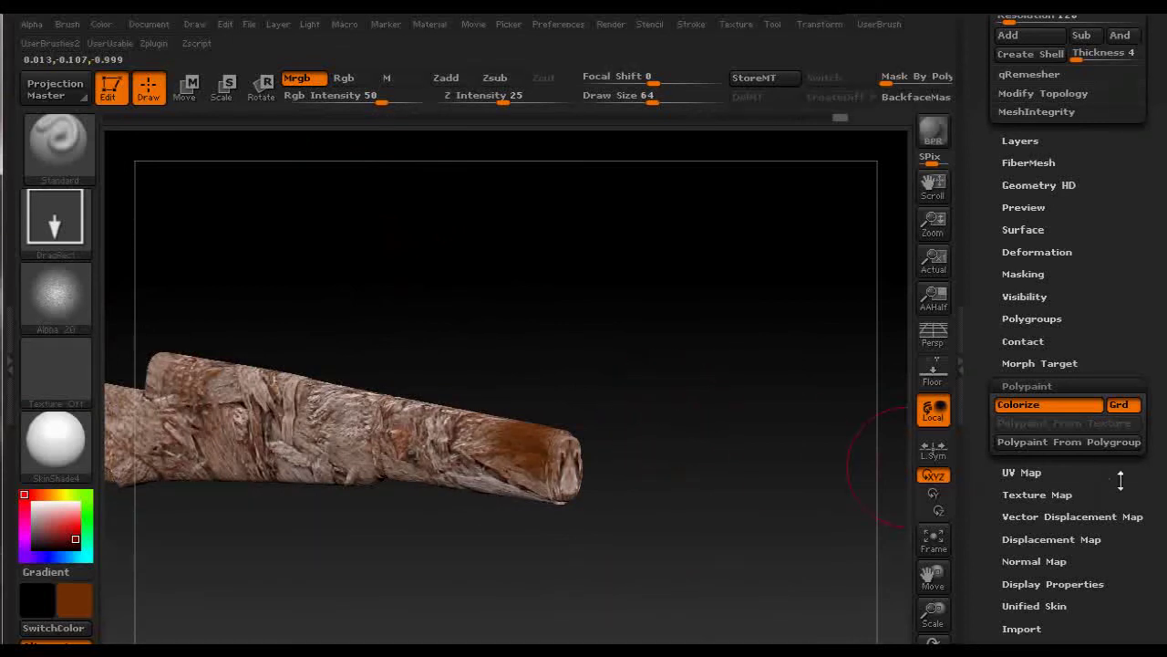
Step: Create a new texture map for the stock from its polypaint
{"action": "scroll", "coordinate": [1114, 456], "scroll_direction": "down", "scroll_amount": 2}
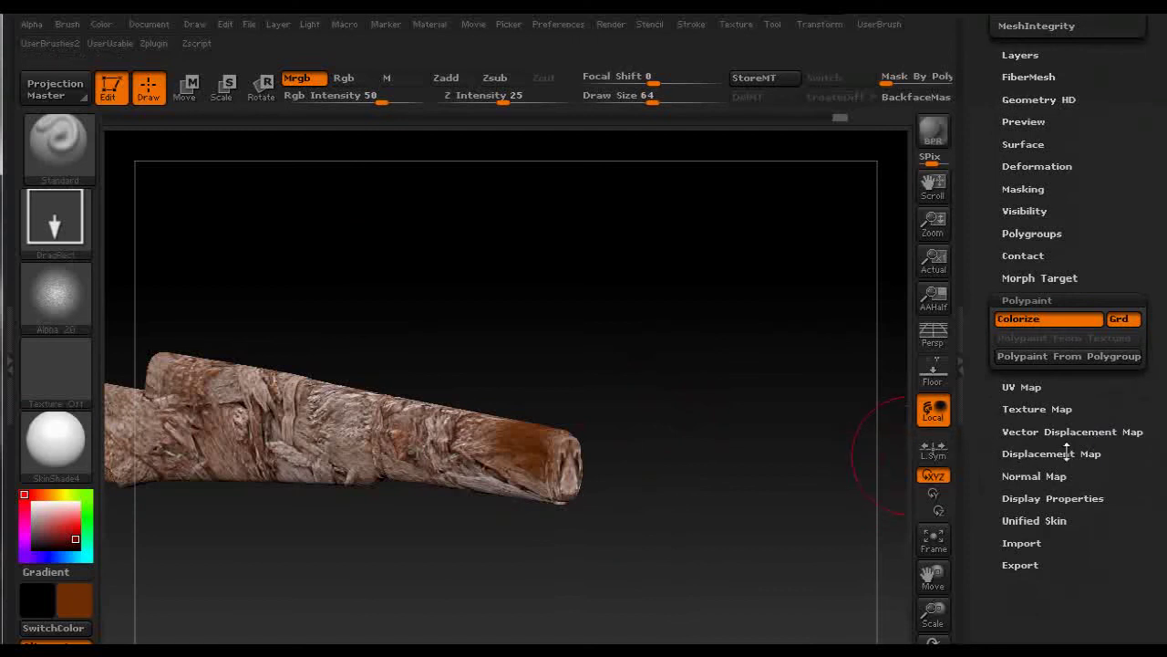
{"action": "left_click", "coordinate": [1037, 409]}
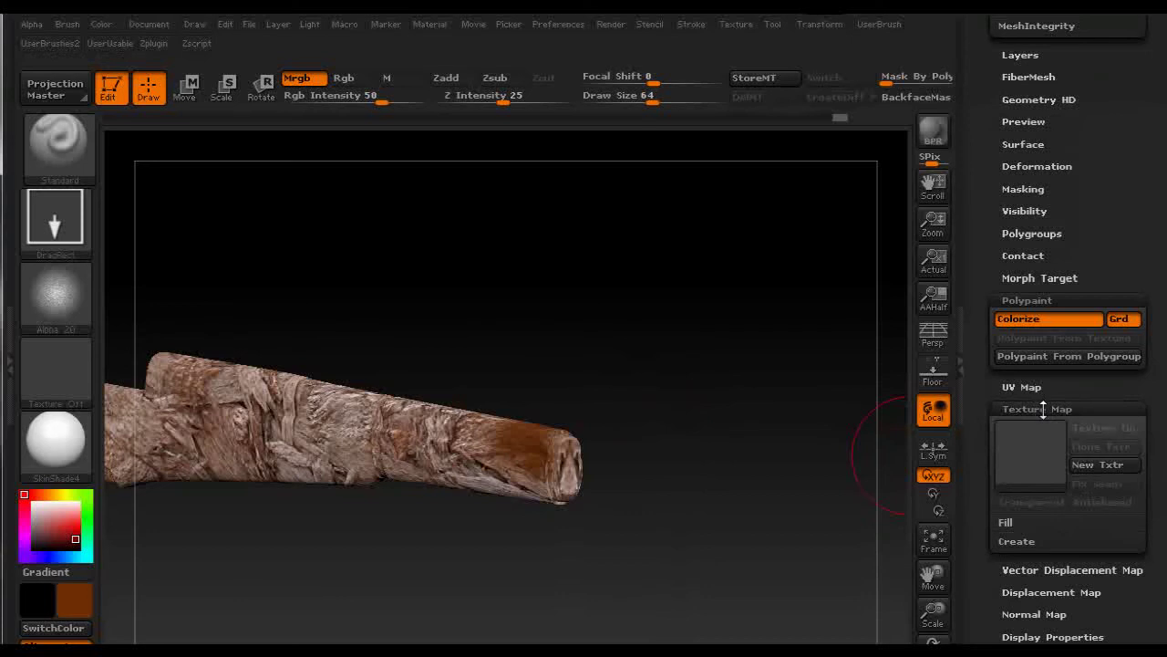
{"action": "left_click", "coordinate": [1014, 541]}
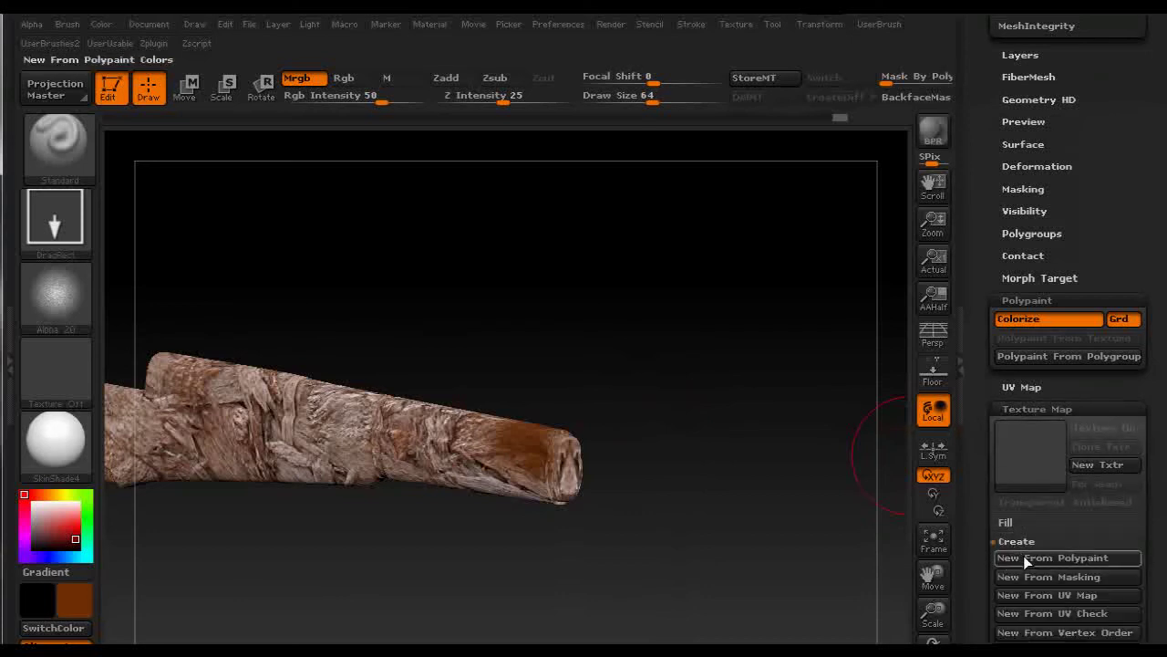
{"action": "left_click", "coordinate": [1036, 558]}
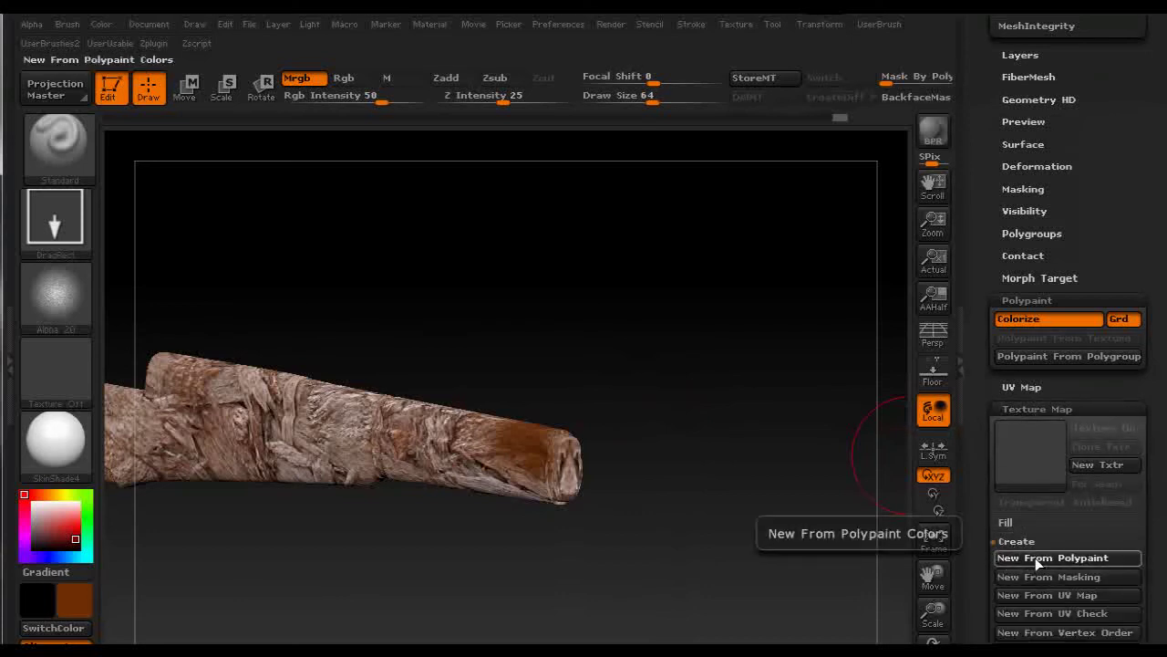
Step: Clone the stock's texture map into the texture library and flip the copy vertically
{"action": "mouse_move", "coordinate": [1036, 455]}
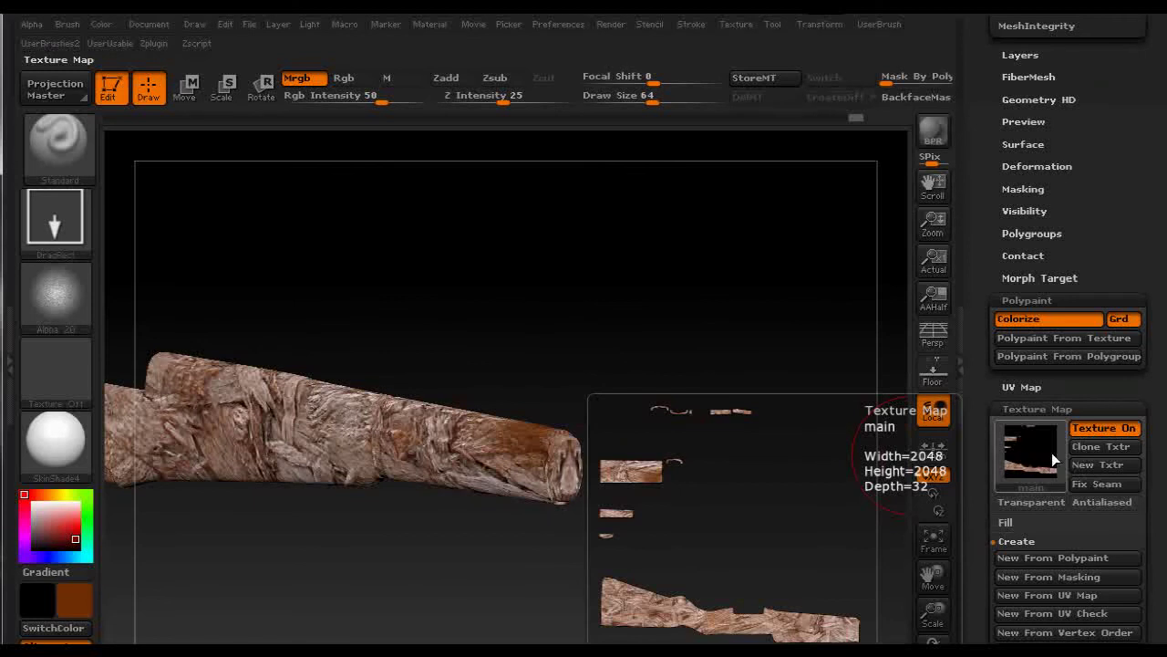
{"action": "left_click", "coordinate": [1093, 447]}
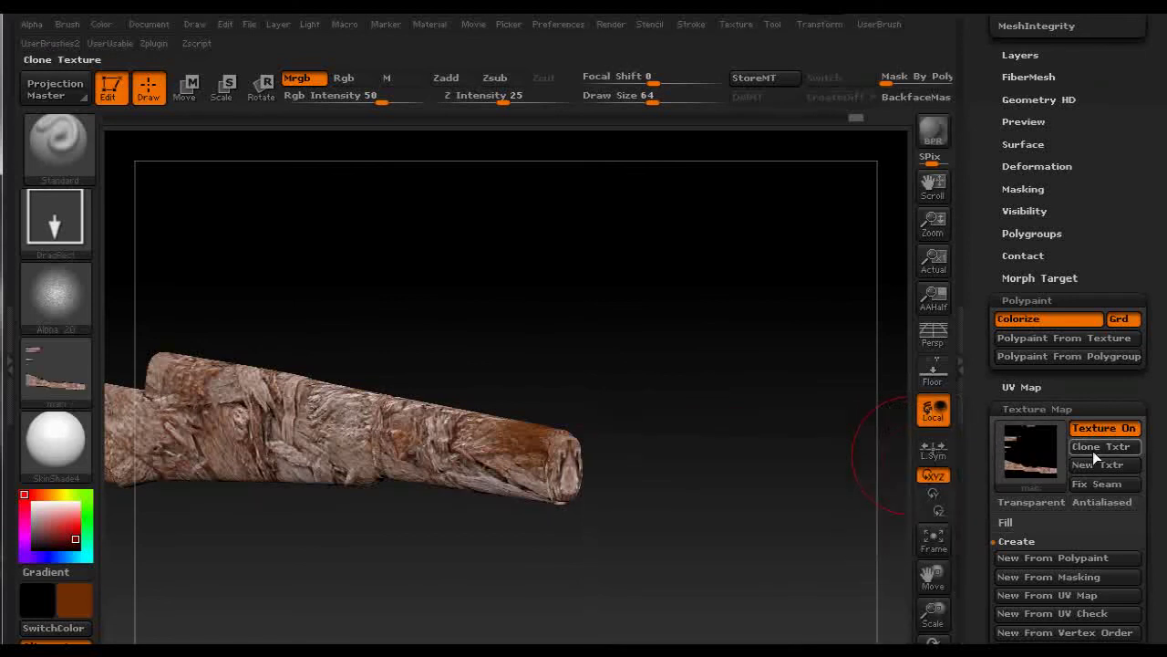
{"action": "mouse_move", "coordinate": [45, 378]}
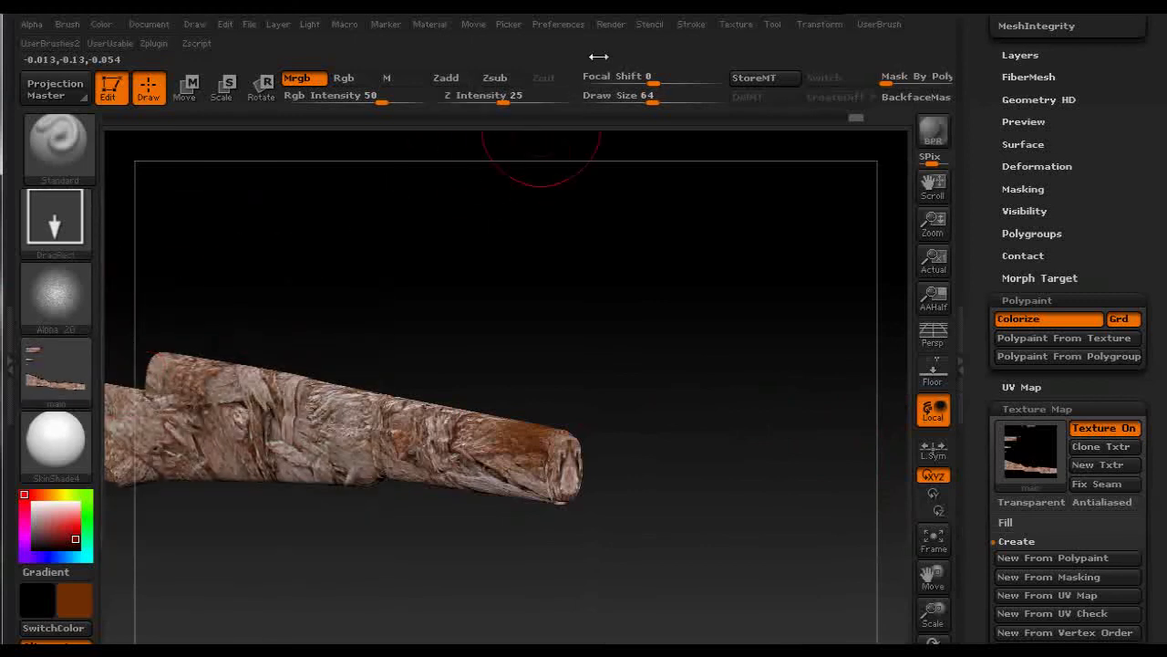
{"action": "left_click", "coordinate": [735, 25]}
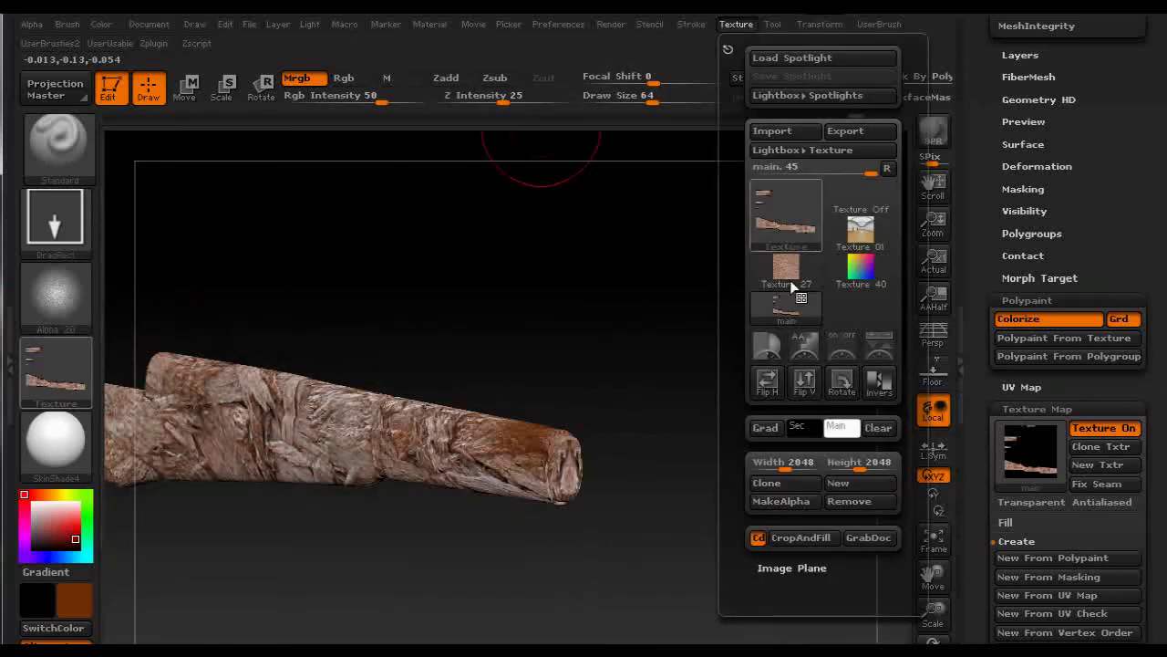
{"action": "left_click", "coordinate": [808, 386]}
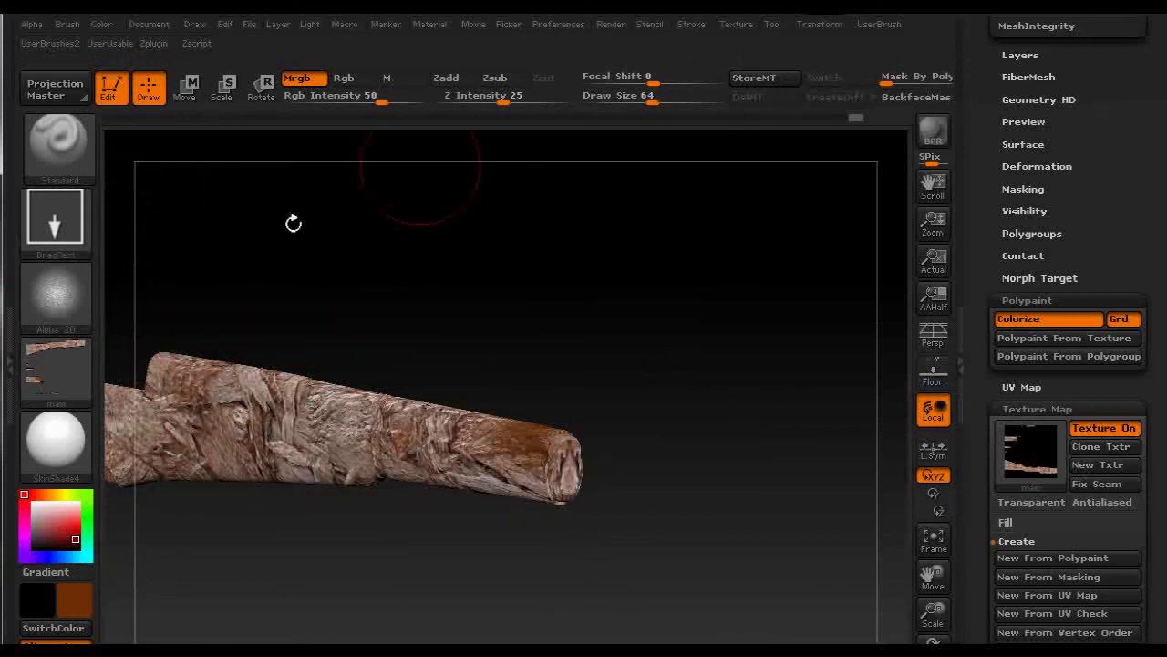
Step: Open the export dialog for the flipped texture and list the available file formats
{"action": "left_click", "coordinate": [68, 368]}
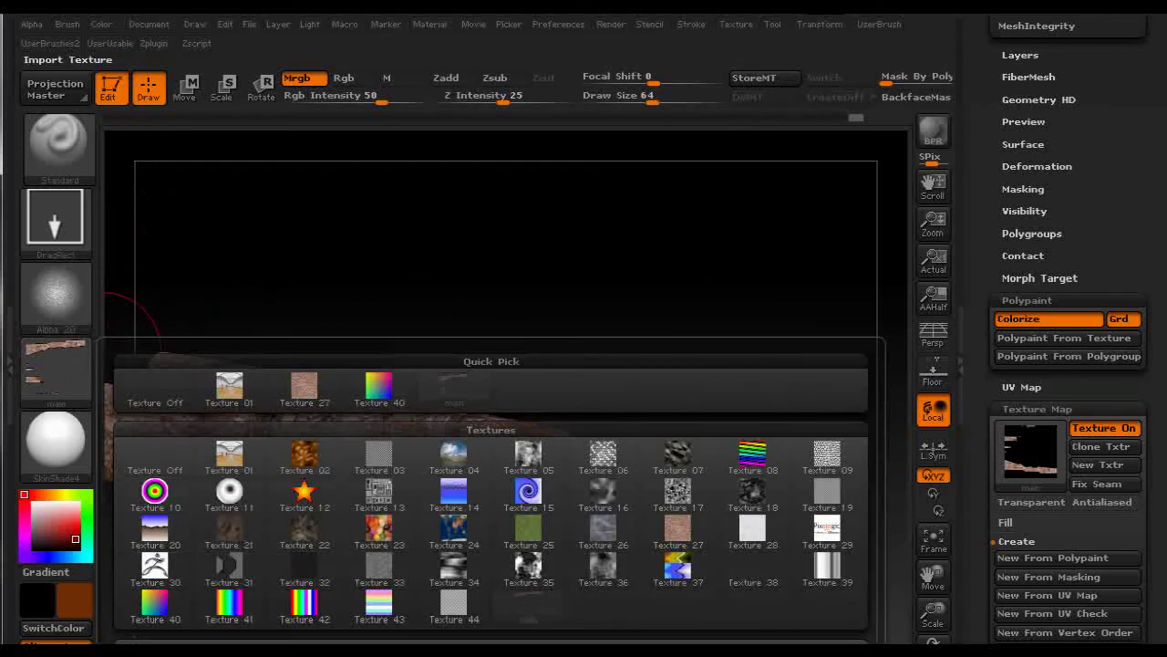
{"action": "left_click", "coordinate": [453, 390]}
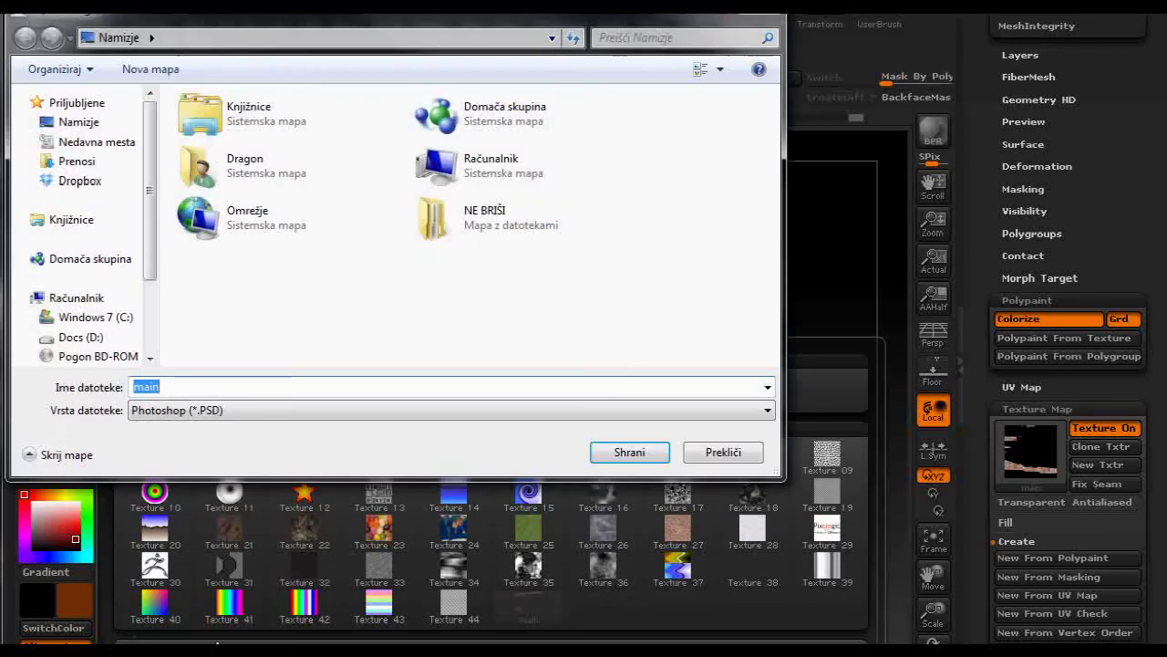
{"action": "left_click", "coordinate": [251, 411]}
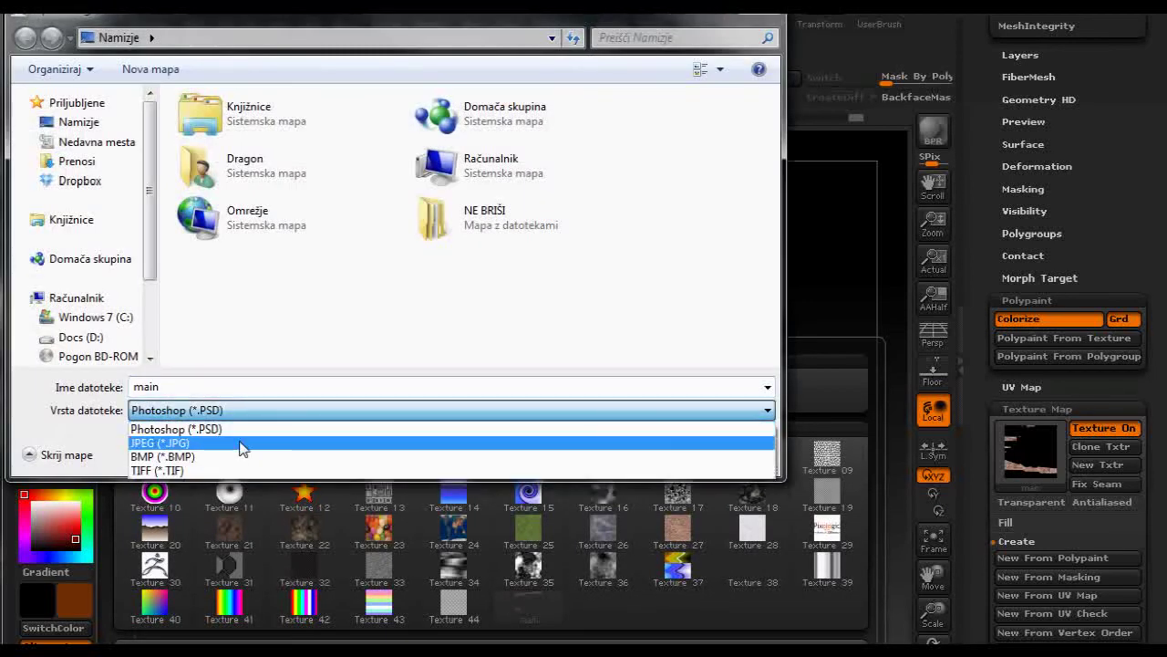
Step: Switch to 3ds Max, clear the selection and pick the TurboSmoothed rifle stock in the perspective view
{"action": "left_click", "coordinate": [757, 14]}
{"action": "left_click", "coordinate": [762, 14]}
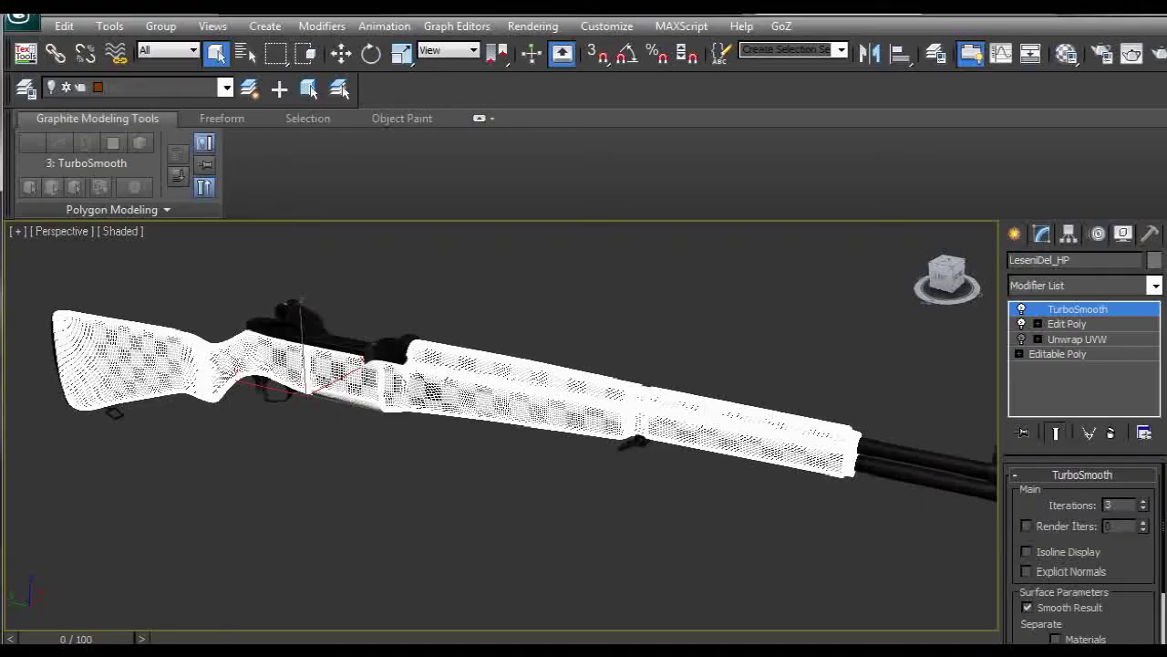
{"action": "left_click", "coordinate": [393, 537]}
{"action": "left_click", "coordinate": [498, 401]}
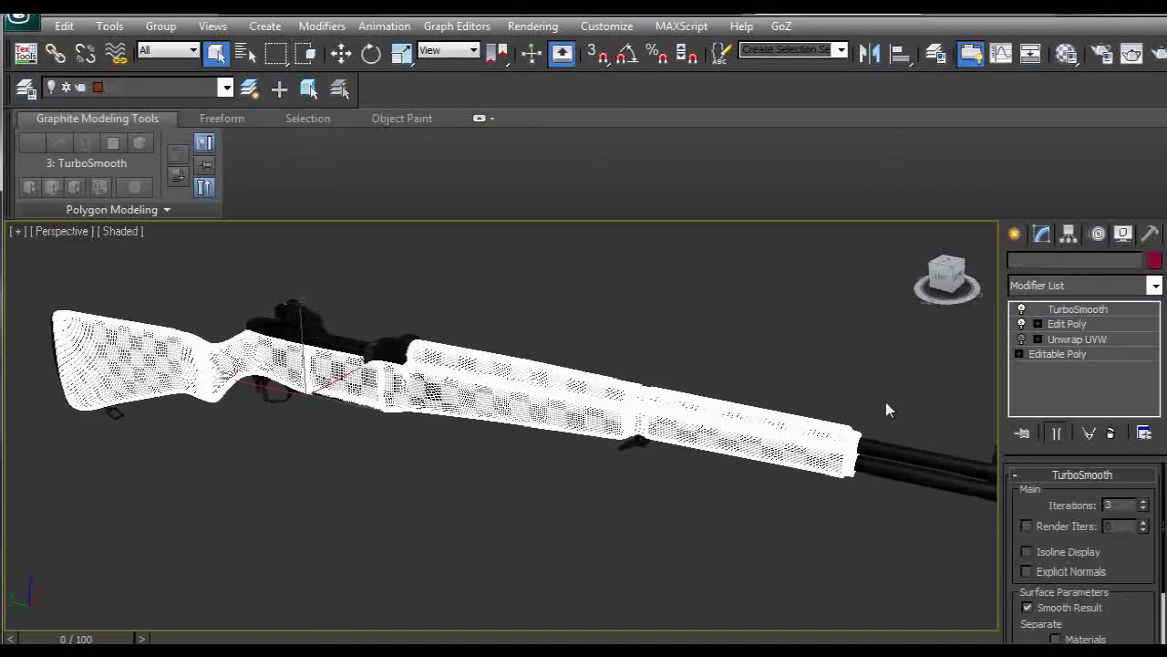
Step: Switch off the stock's TurboSmooth modifier and assign the LesMain material to the stock in place of the checker pattern
{"action": "left_click", "coordinate": [1021, 309]}
{"action": "key", "text": "m"}
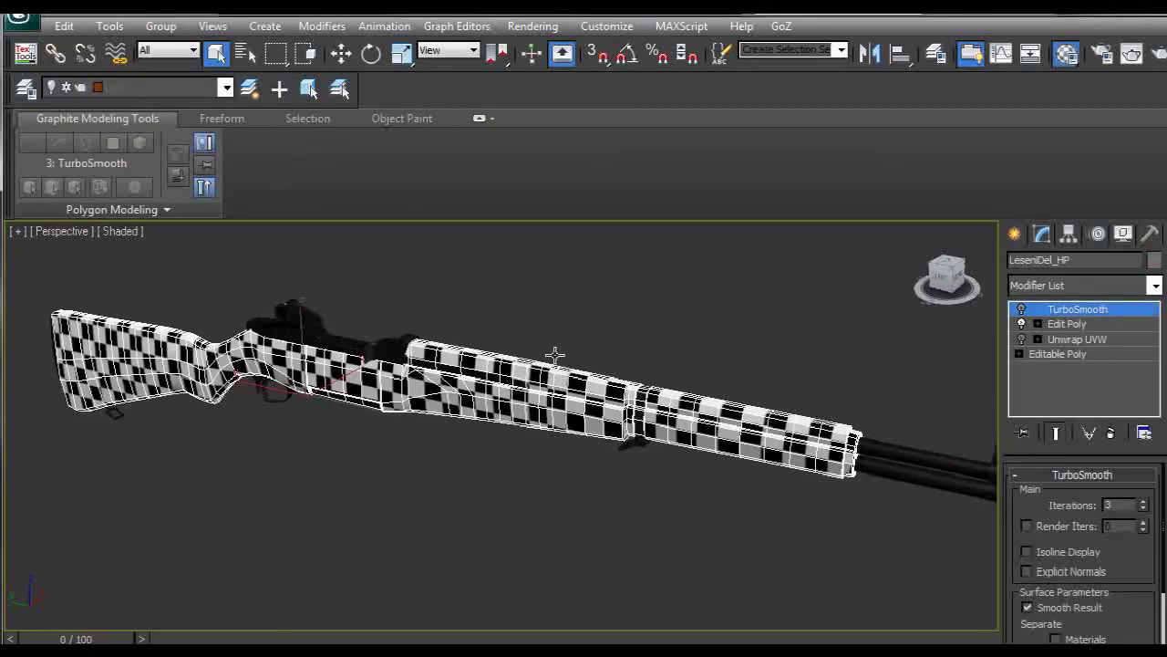
{"action": "left_click", "coordinate": [214, 173]}
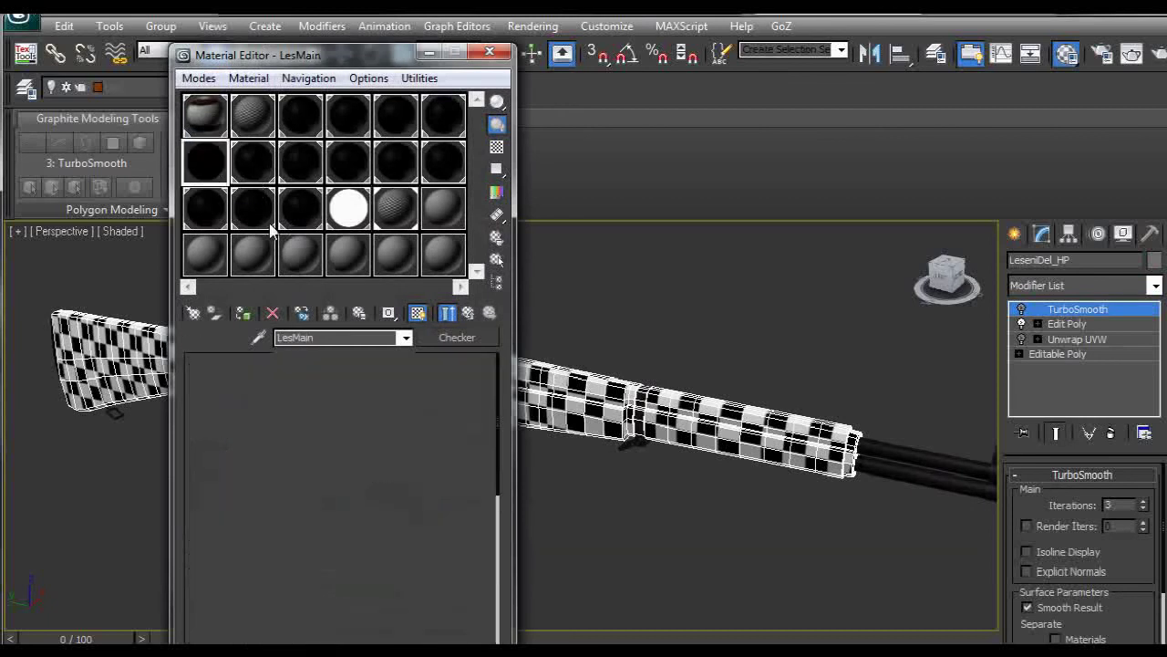
{"action": "left_click", "coordinate": [242, 313]}
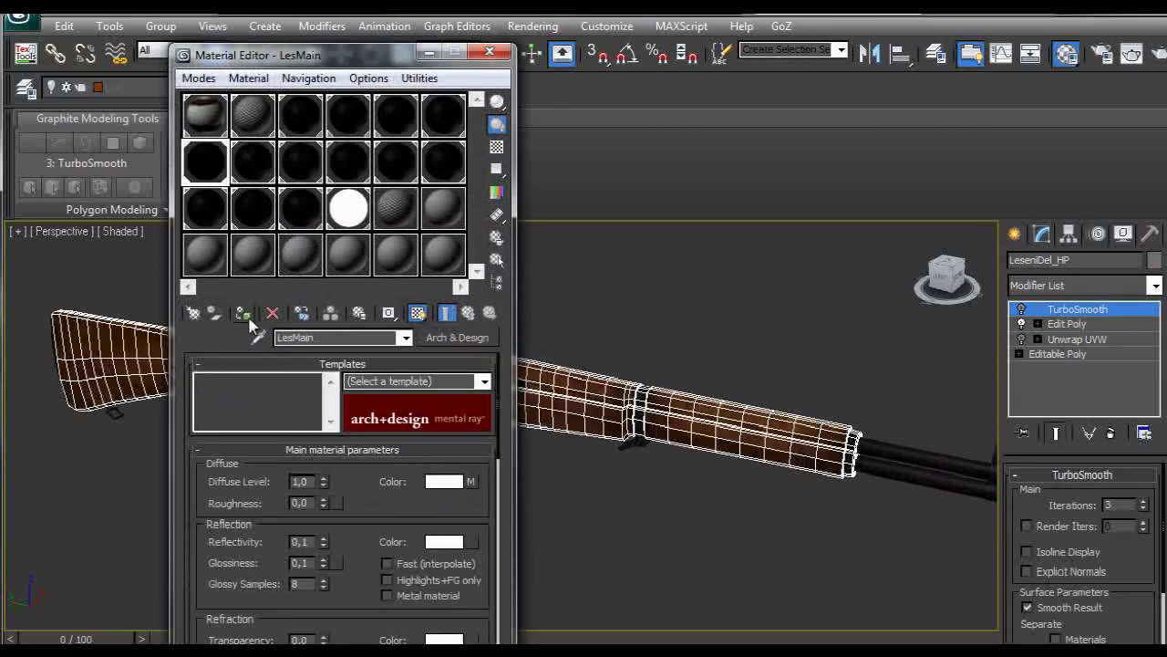
{"action": "left_click", "coordinate": [490, 55]}
Step: Reselect the wood-textured stock, switch its TurboSmooth modifier back on and enable Isoline Display
{"action": "left_click", "coordinate": [707, 352]}
{"action": "scroll", "coordinate": [716, 343], "scroll_direction": "down", "scroll_amount": 4}
{"action": "mouse_move", "coordinate": [717, 344]}
{"action": "middle_mouse_down", "text": "alt"}
{"action": "mouse_move", "coordinate": [703, 340]}
{"action": "mouse_move", "coordinate": [725, 355]}
{"action": "middle_mouse_up", "text": "alt"}
{"action": "scroll", "coordinate": [703, 341], "scroll_direction": "up", "scroll_amount": 4}
{"action": "scroll", "coordinate": [725, 355], "scroll_direction": "up", "scroll_amount": 2}
{"action": "middle_click_drag", "start_coordinate": [799, 359], "coordinate": [568, 279]}
{"action": "left_click", "coordinate": [752, 400]}
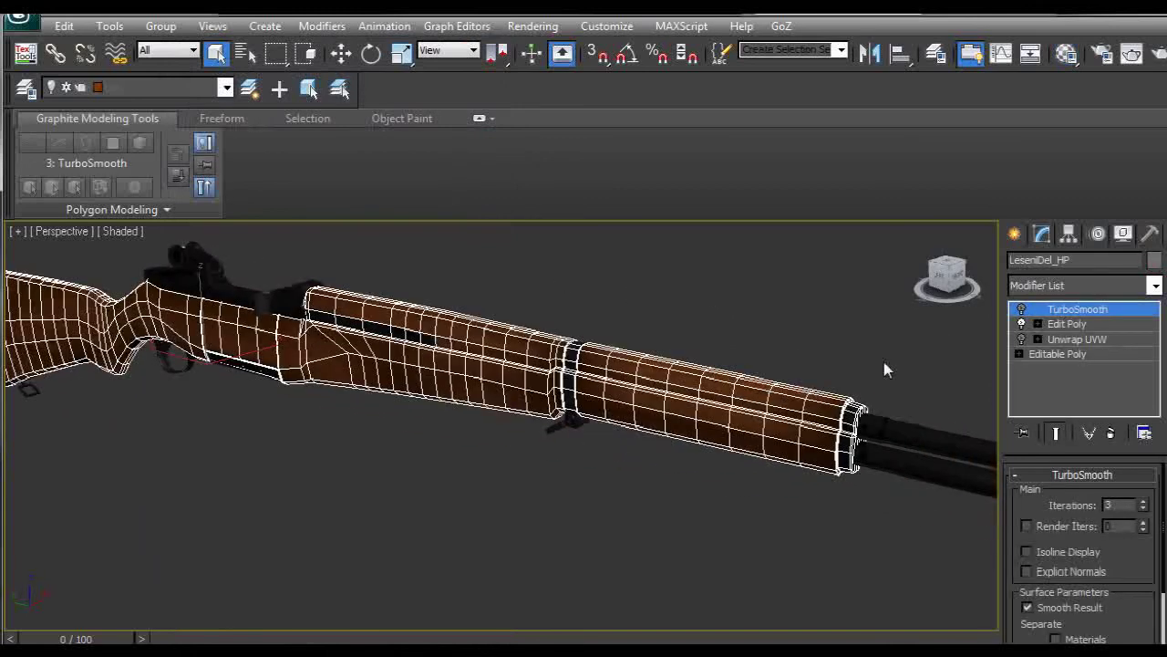
{"action": "left_click", "coordinate": [1021, 310]}
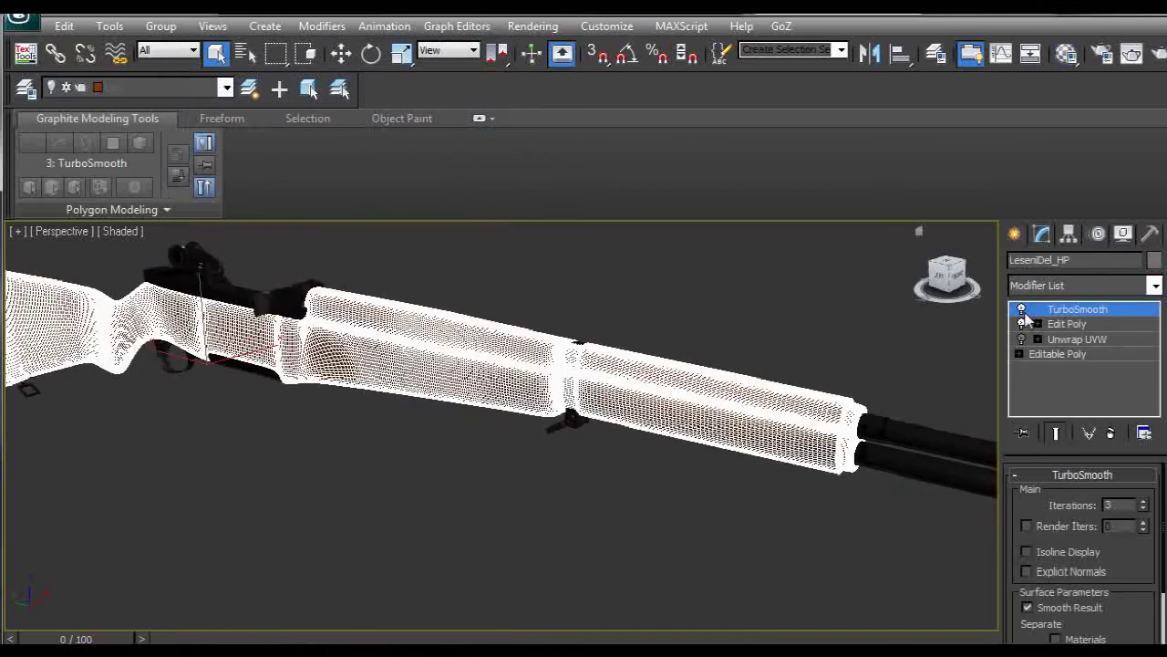
{"action": "left_click", "coordinate": [1027, 552]}
Step: Clear the selection and examine the wood texture on the smoothed stock with the whole rifle in view
{"action": "left_click", "coordinate": [768, 334]}
{"action": "scroll", "coordinate": [770, 329], "scroll_direction": "down", "scroll_amount": 3}
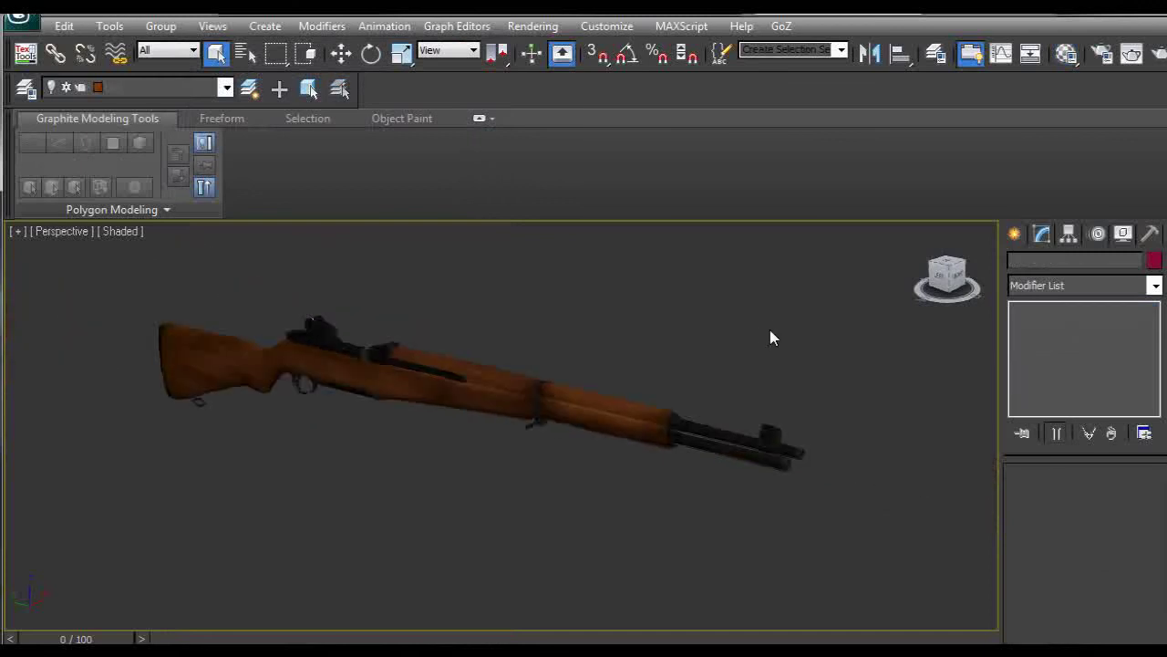
{"action": "middle_click_drag", "start_coordinate": [749, 320], "coordinate": [701, 329], "text": "alt"}
{"action": "scroll", "coordinate": [717, 336], "scroll_direction": "up", "scroll_amount": 2}
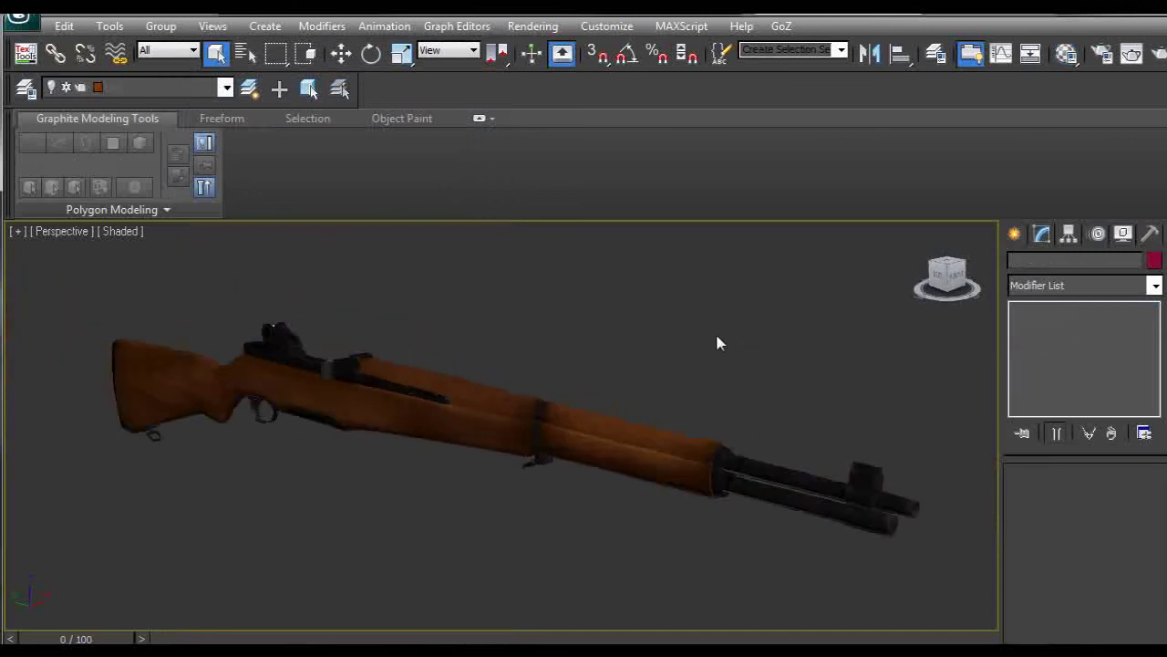